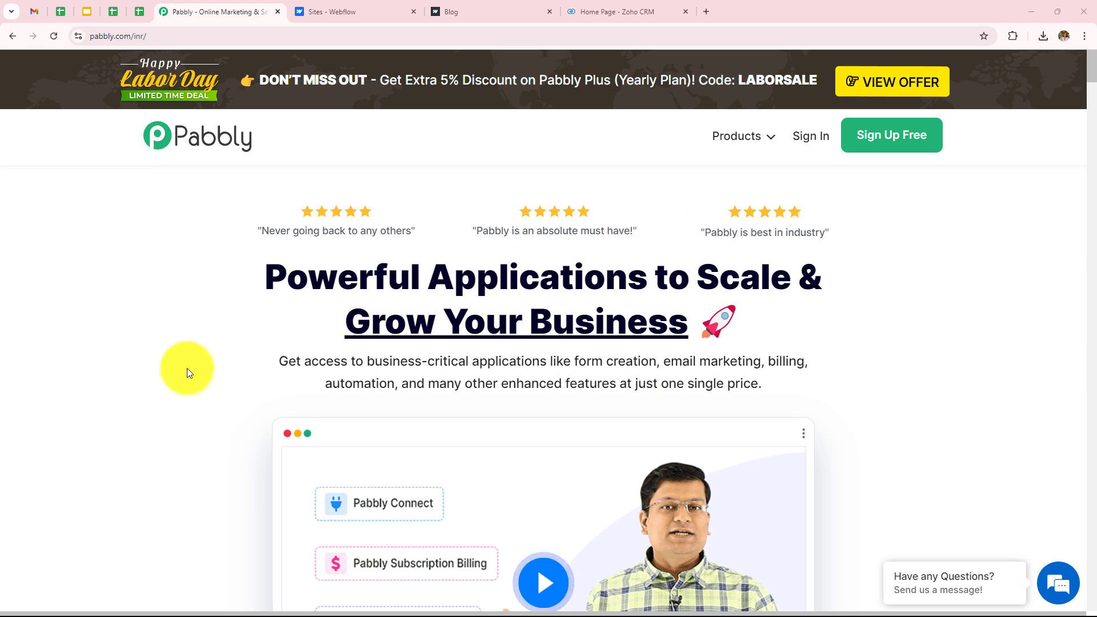
# Log in through pabbly.com's Sign In button to reach the All Pabbly Apps page.
pyautogui.click(150, 35)
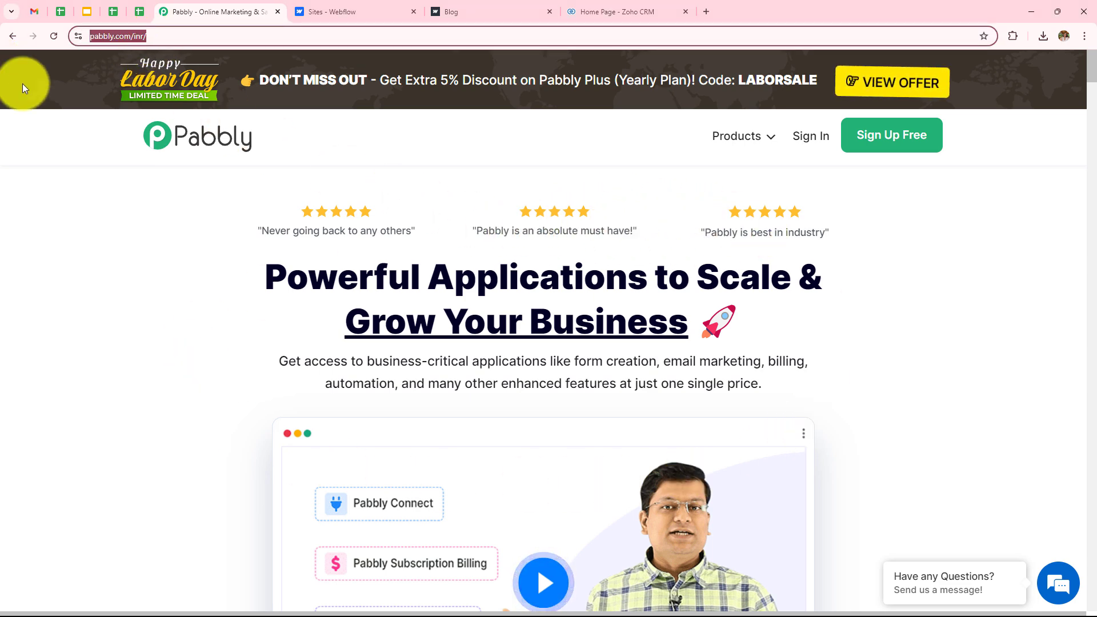
pyautogui.click(126, 278)
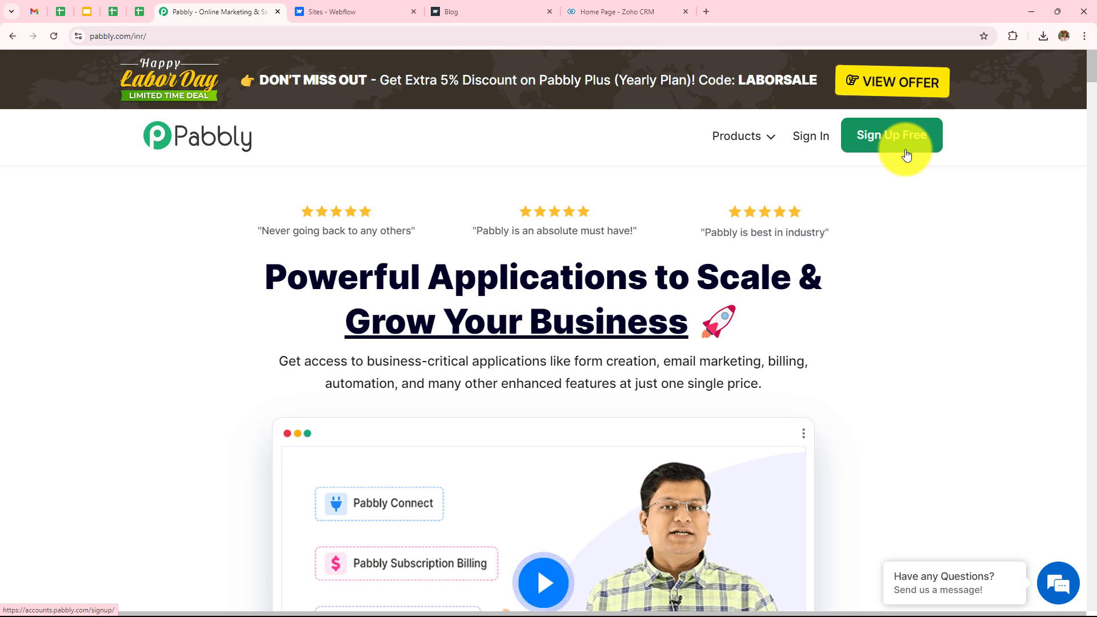
pyautogui.click(814, 143)
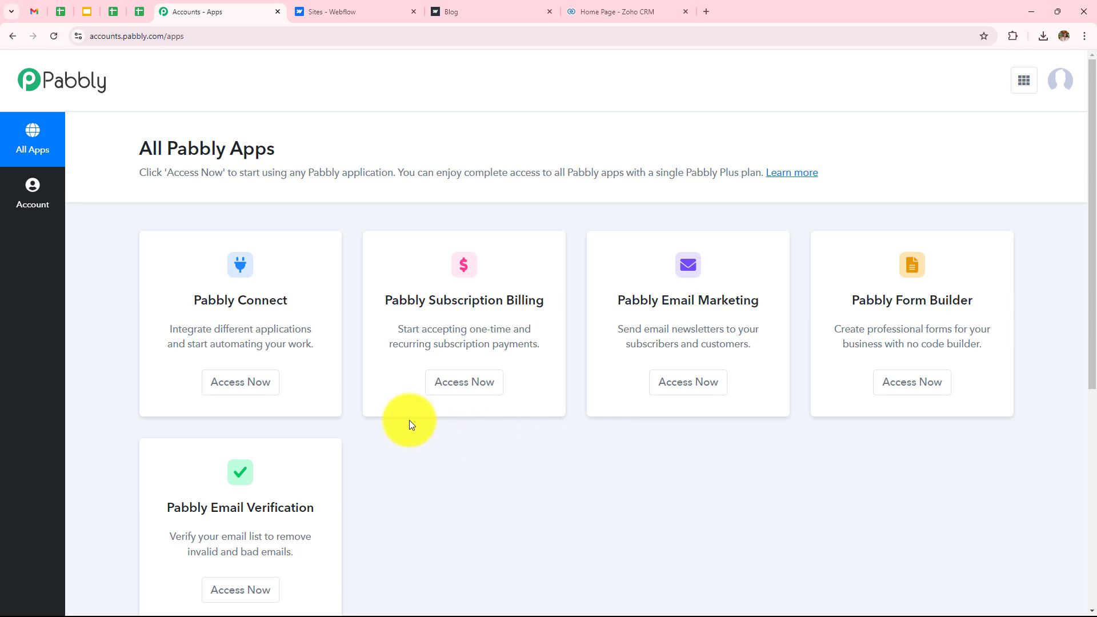
# Launch Pabbly Connect, review its dashboard's tasks and workflows, and dismiss the Create Folder dialog.
pyautogui.click(248, 388)
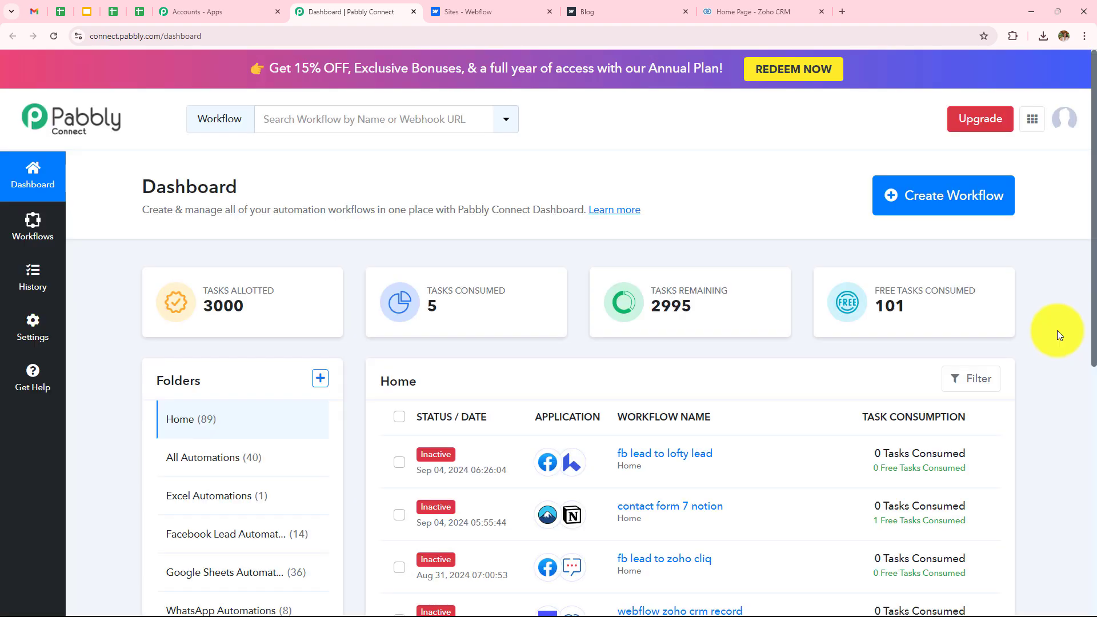
pyautogui.scroll(-5, 838, 366)
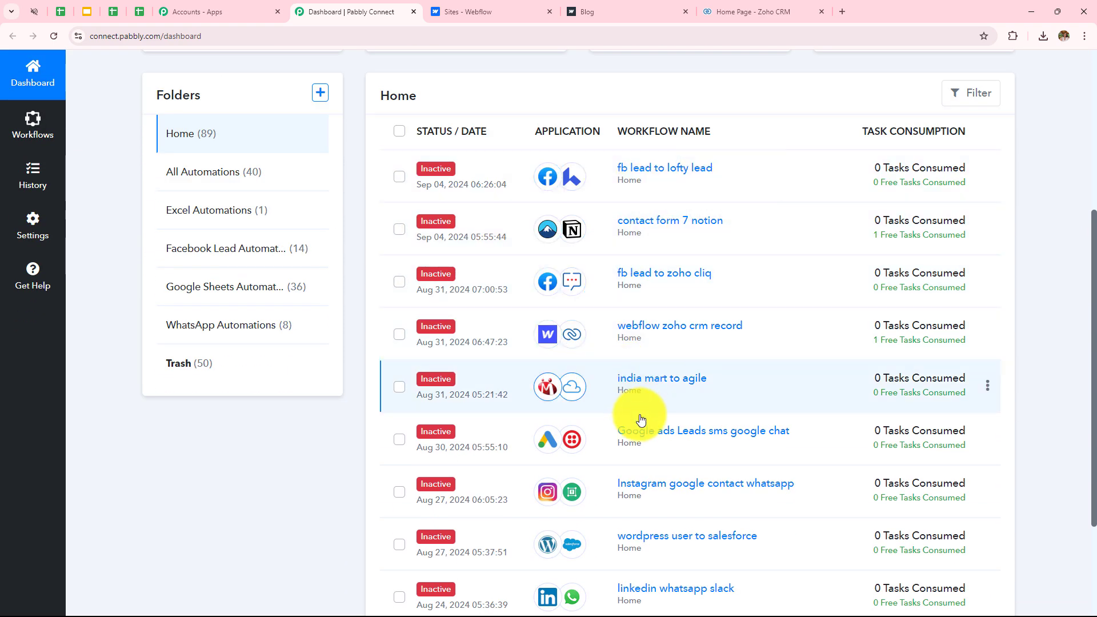
pyautogui.scroll(4, 640, 416)
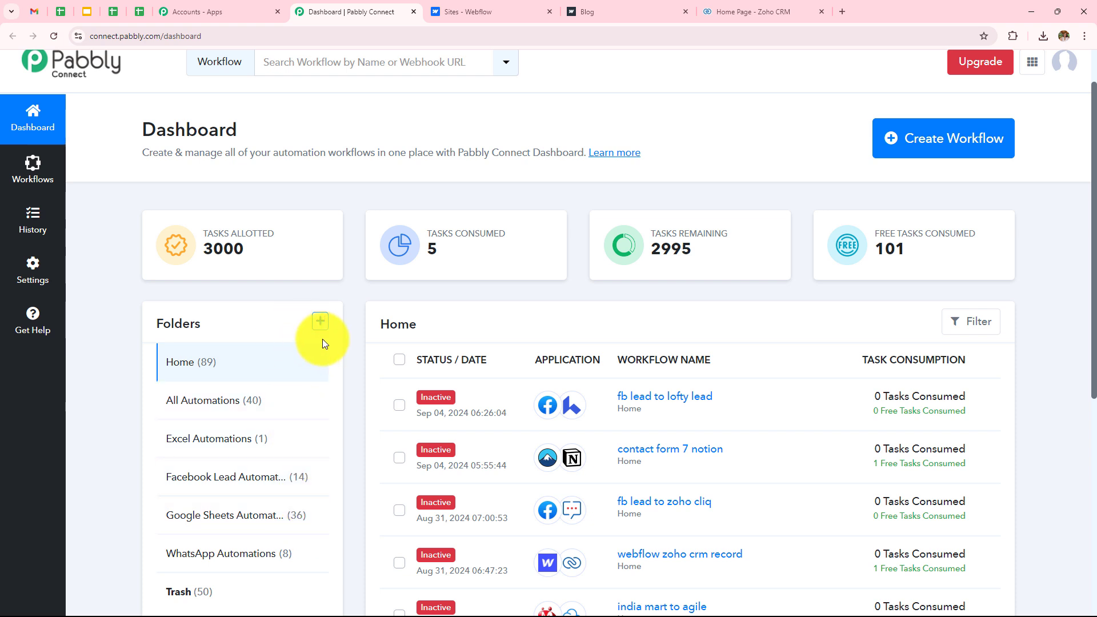
pyautogui.click(320, 322)
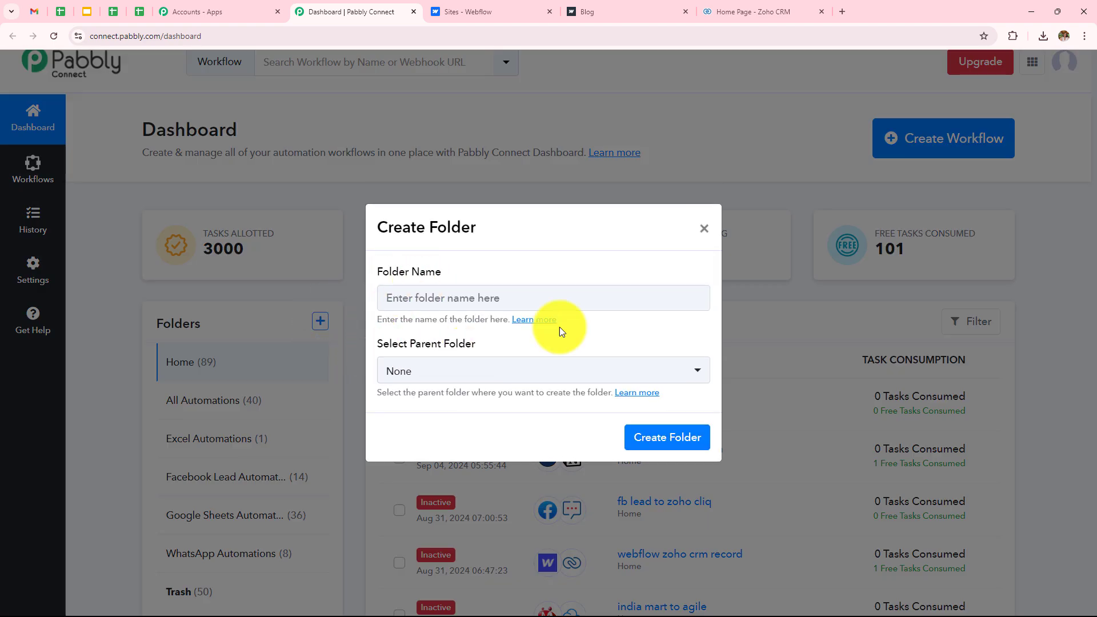
pyautogui.click(704, 228)
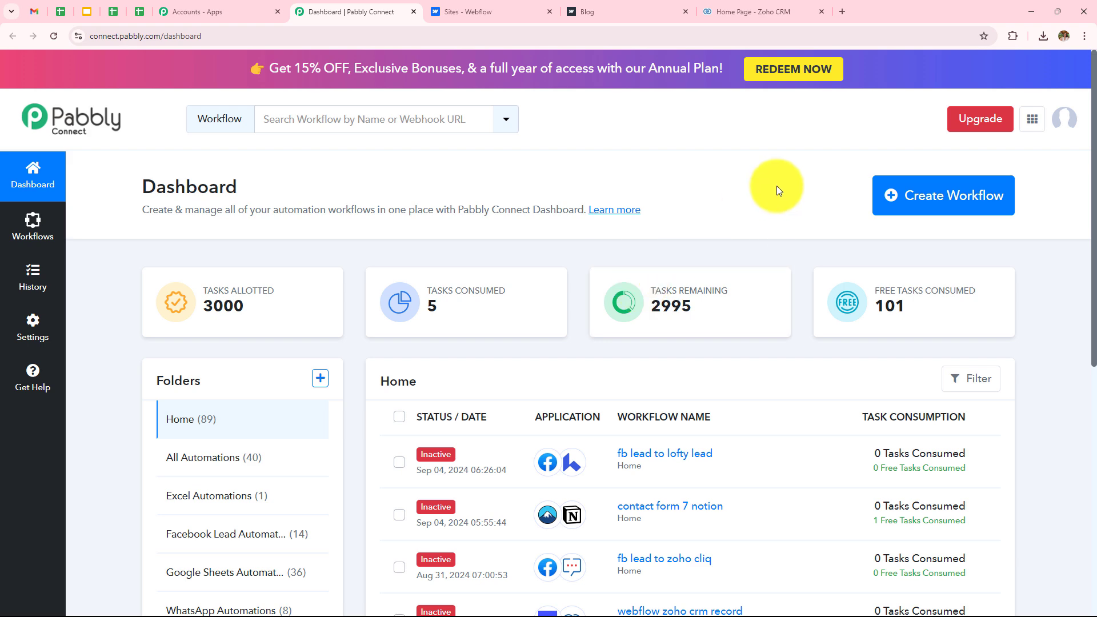
# Create the workflow 'How to Create Zoho CRM Record for Webflow Form Submission' in a chosen folder.
pyautogui.click(915, 210)
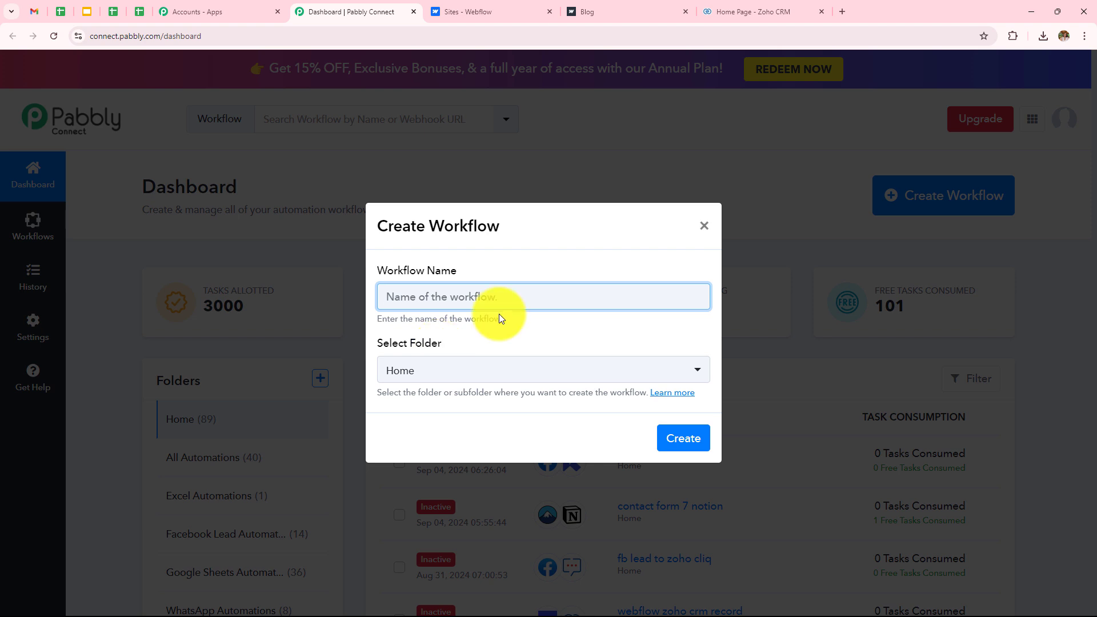
pyautogui.click(502, 296)
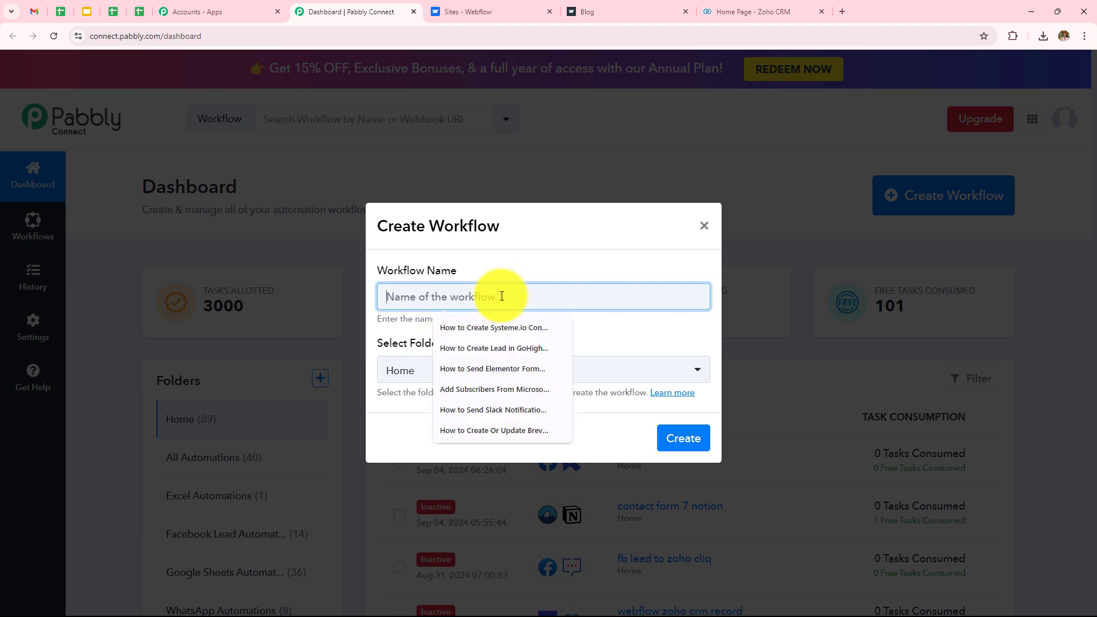
pyautogui.write('How to Create Zoho CRM Record for Webflow Form Submission')
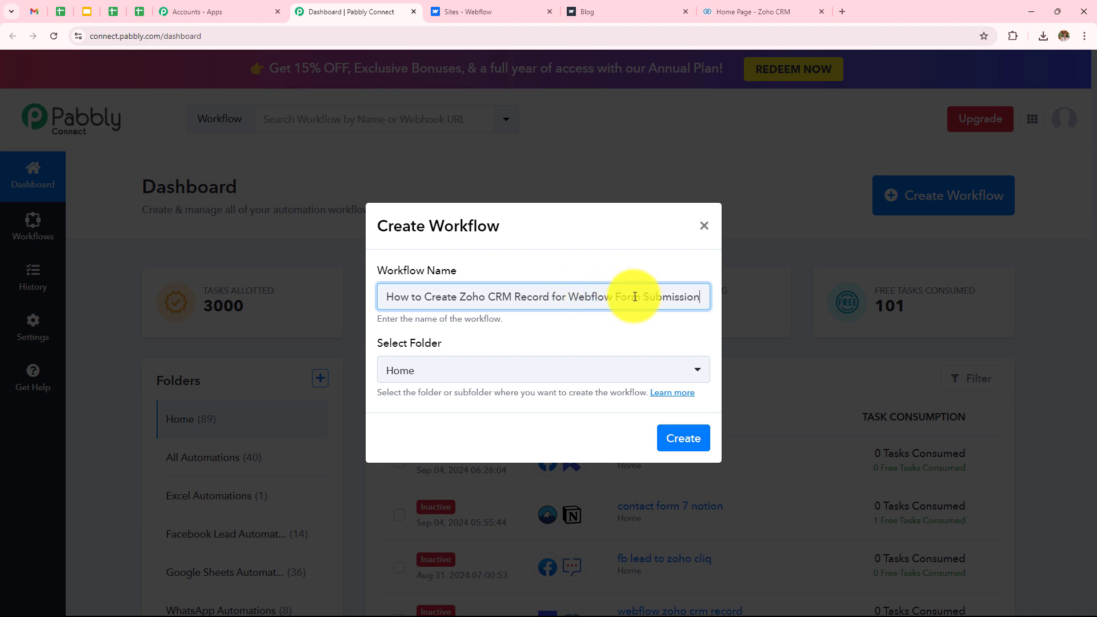
pyautogui.click(425, 375)
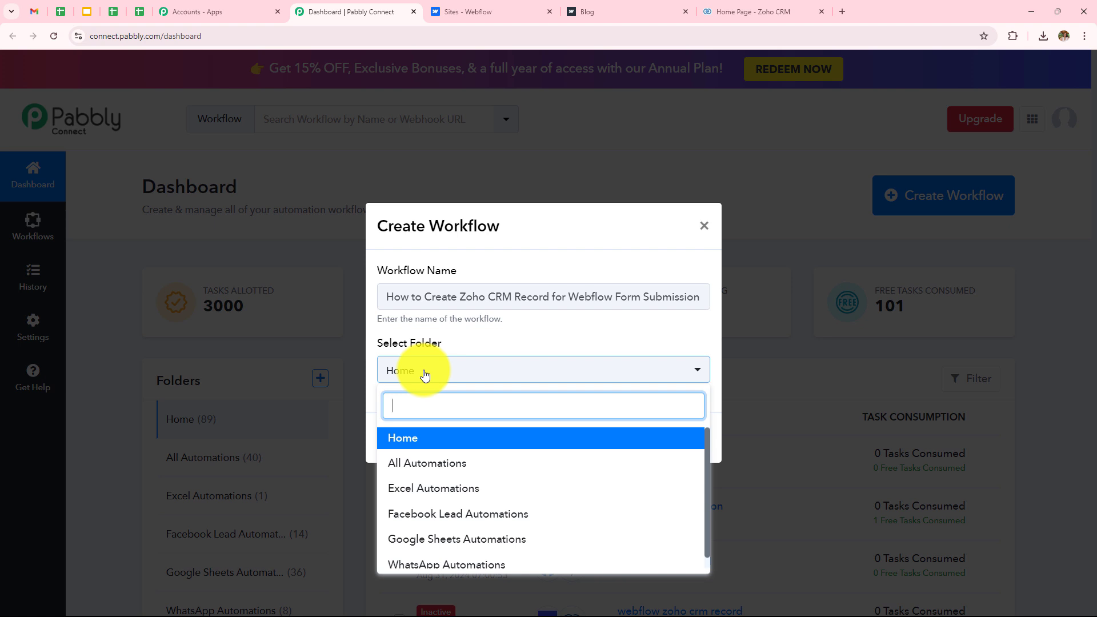
pyautogui.scroll(-1, 448, 438)
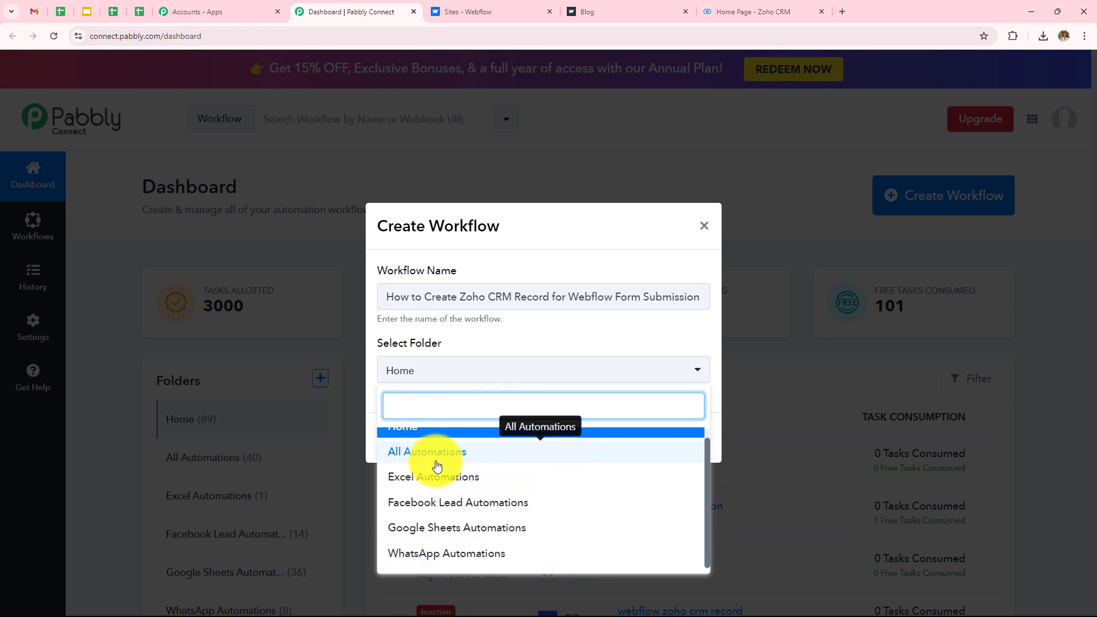
pyautogui.click(372, 460)
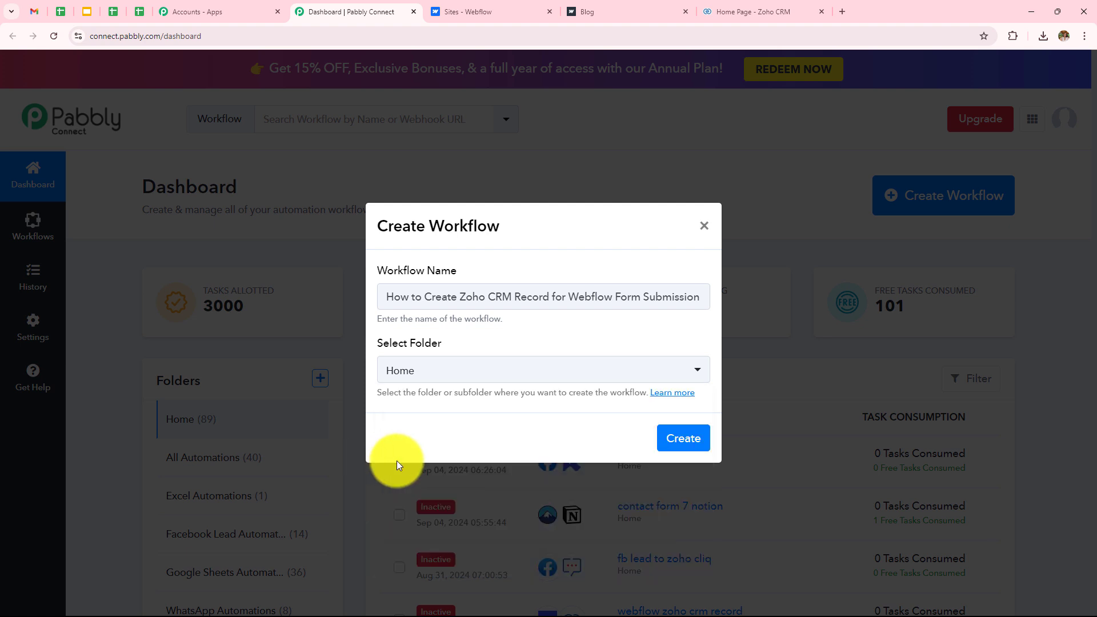
pyautogui.click(458, 365)
pyautogui.click(460, 455)
pyautogui.click(668, 443)
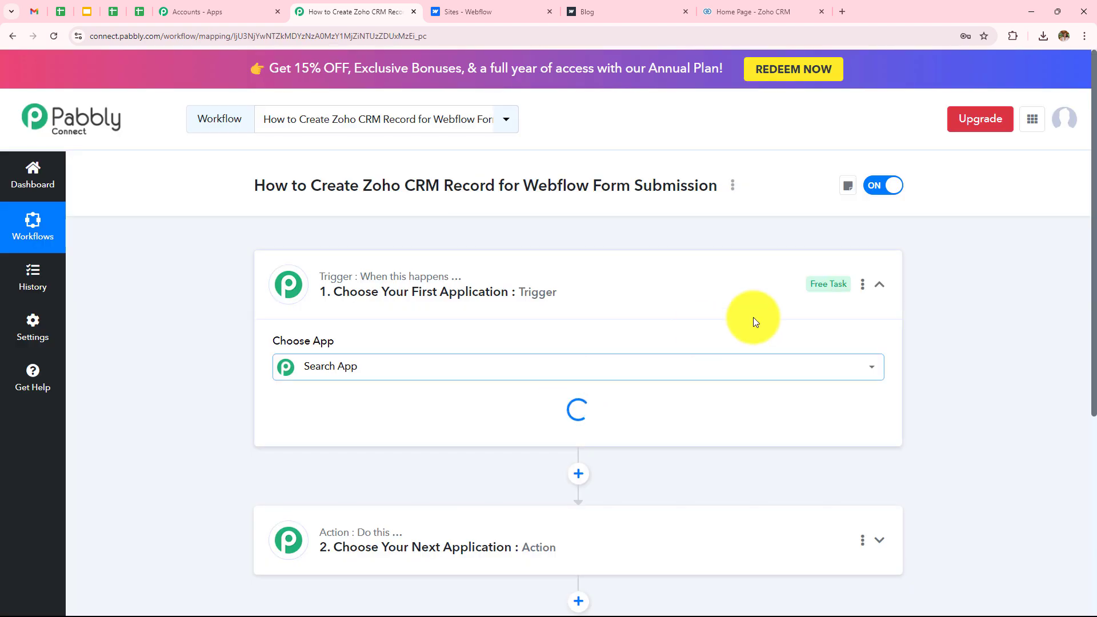
# Set the trigger app to Webflow V1 with the New Form Submission event.
pyautogui.click(883, 286)
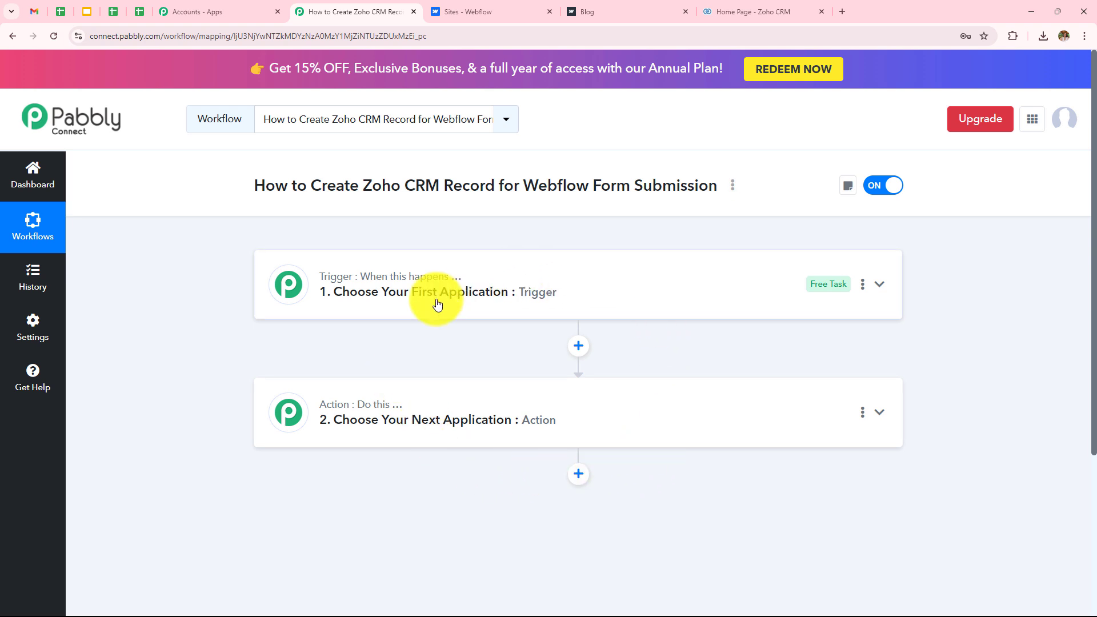
pyautogui.click(493, 293)
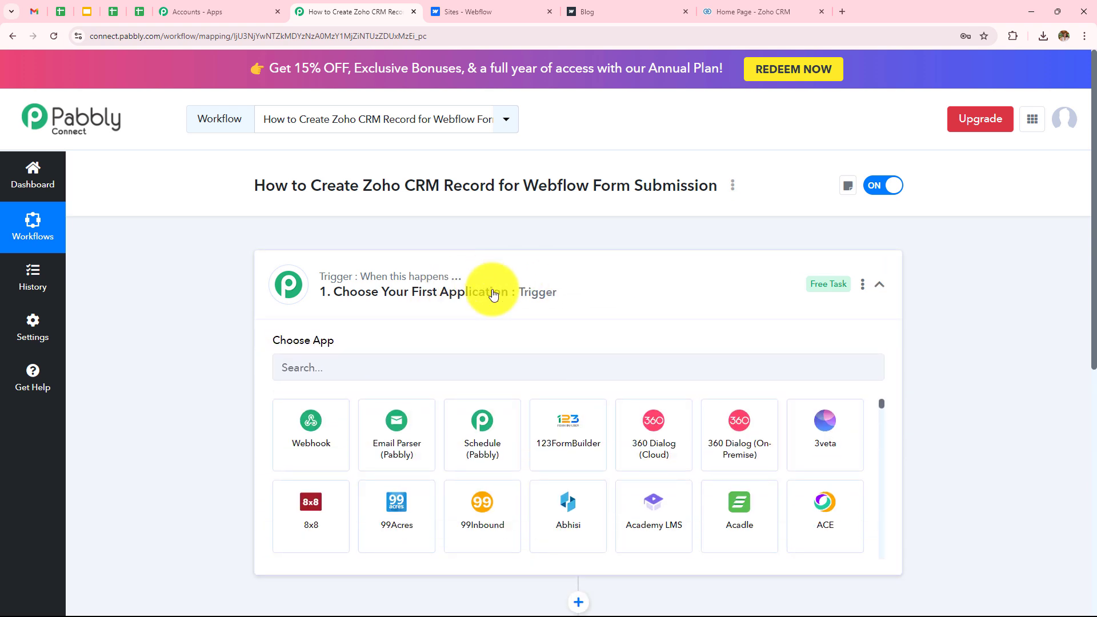
pyautogui.click(474, 371)
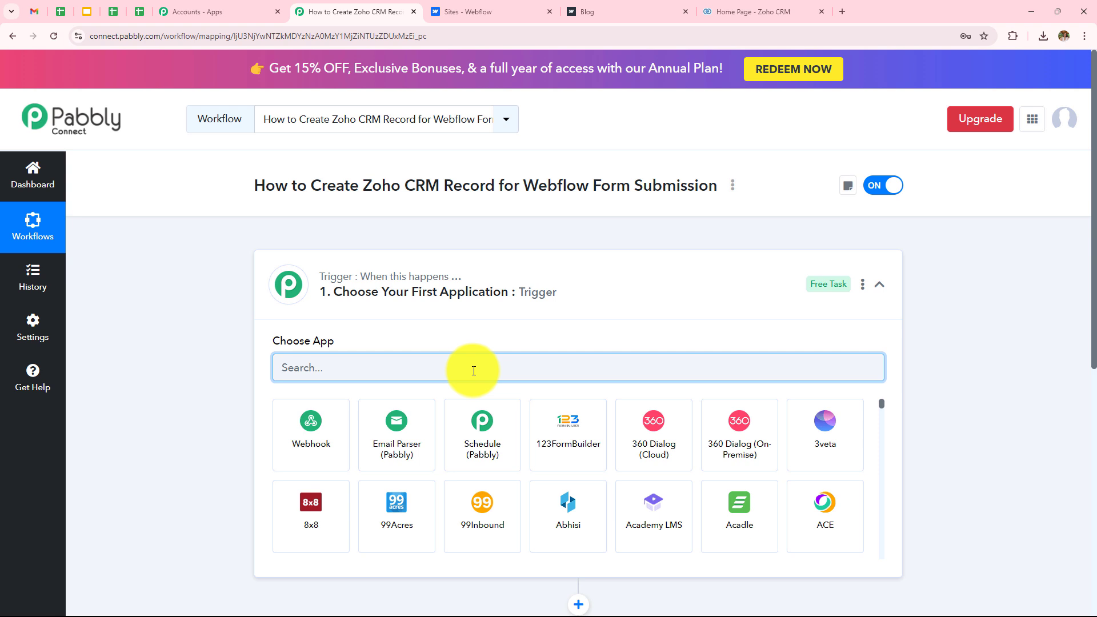
pyautogui.write('Webf')
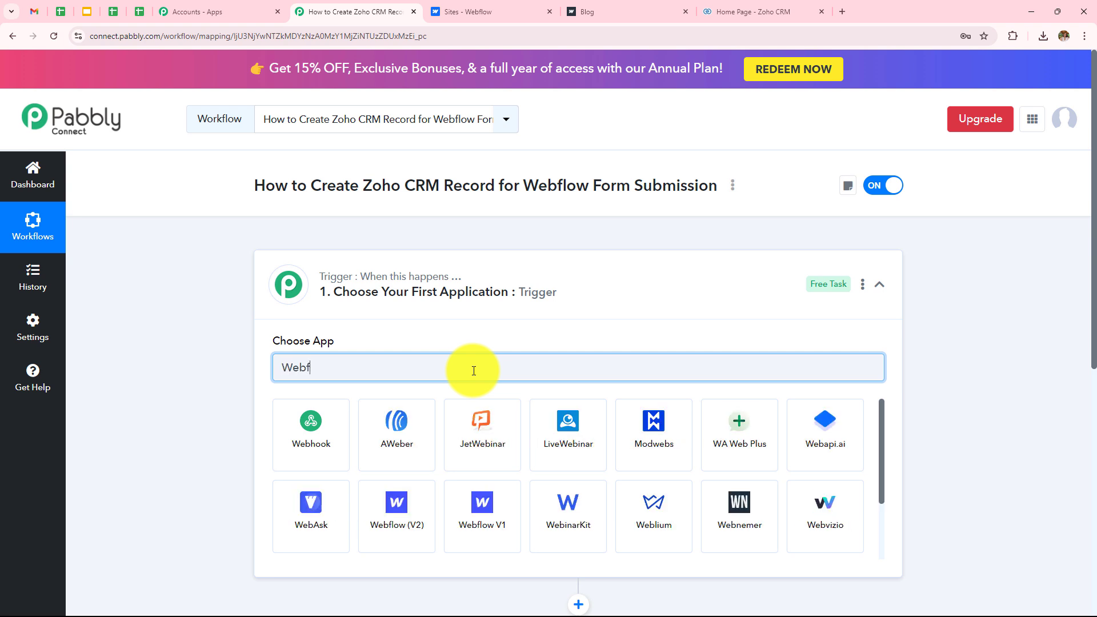
pyautogui.click(482, 506)
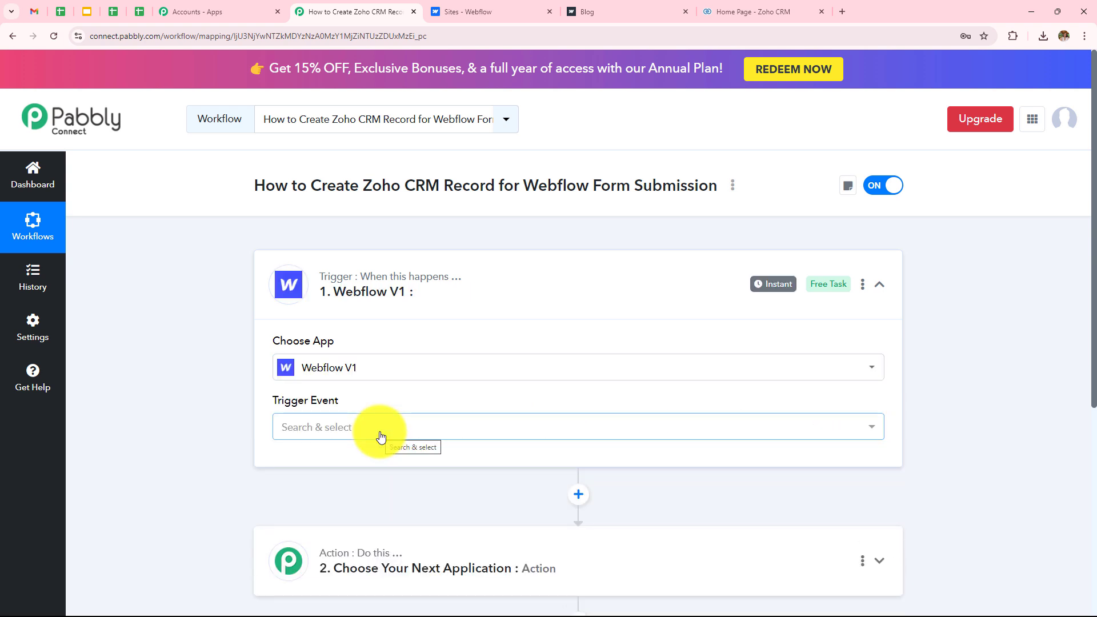
pyautogui.click(381, 437)
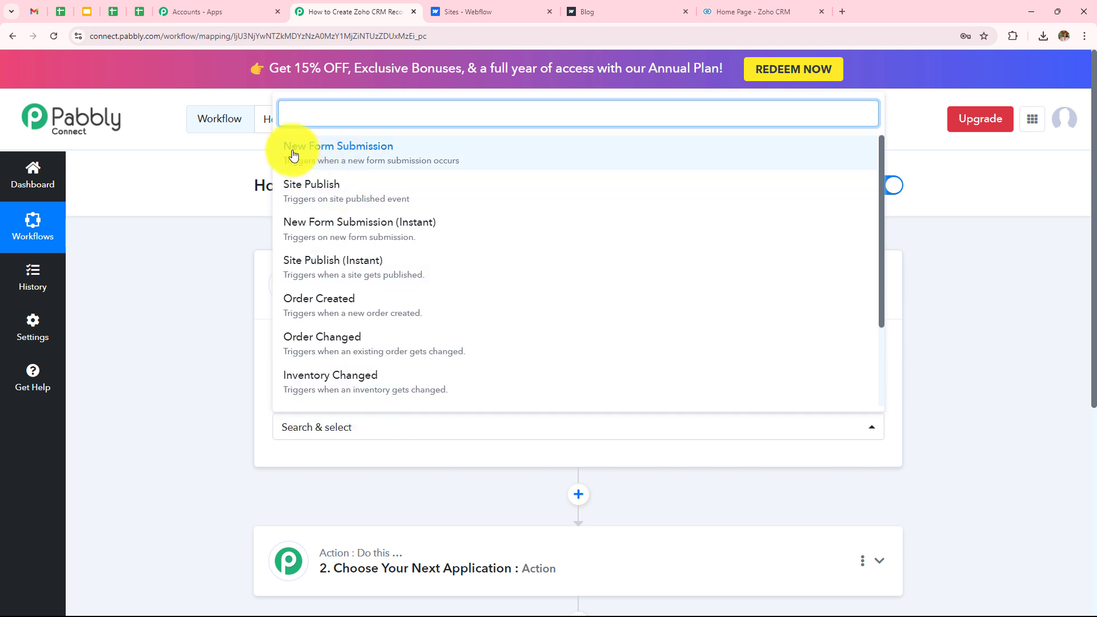
pyautogui.click(340, 155)
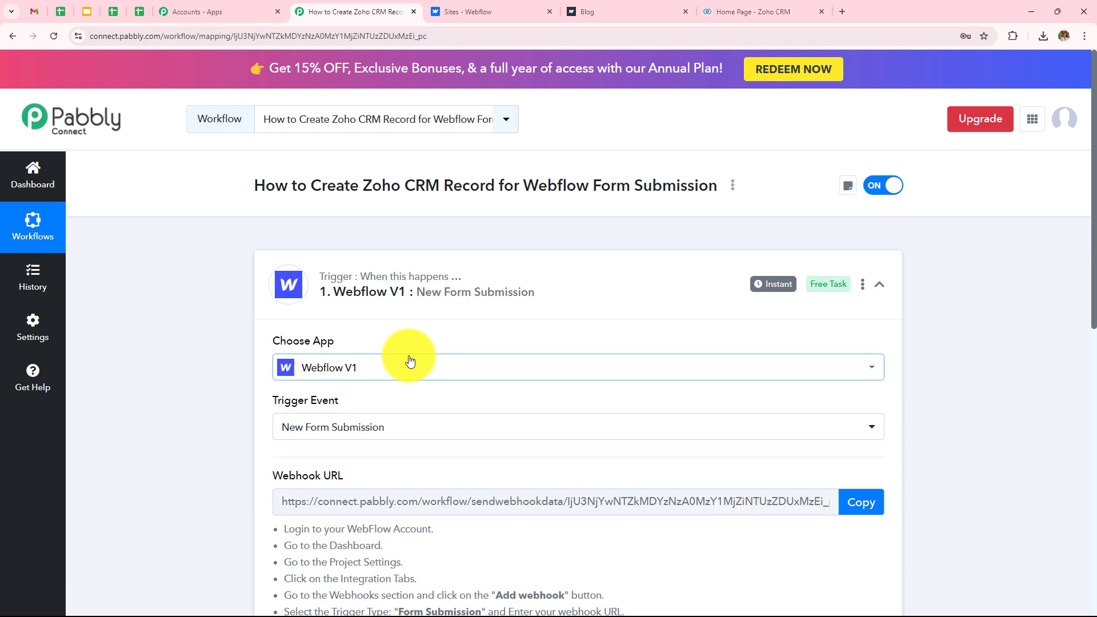
# Review the webhook setup instructions, then go to the Webflow sites dashboard.
pyautogui.scroll(-3, 656, 386)
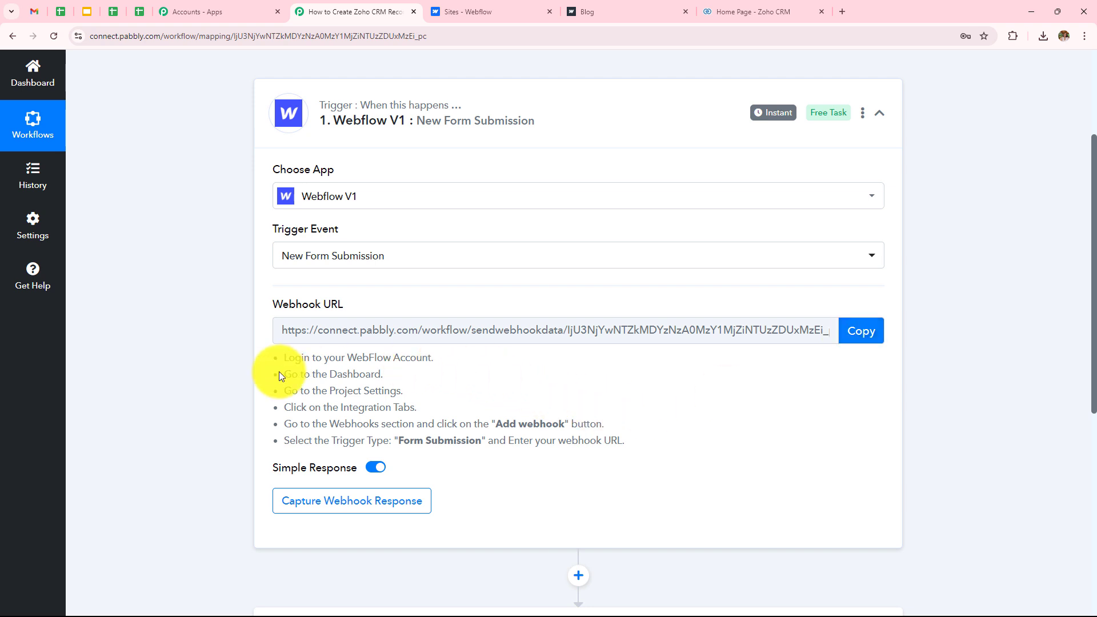
pyautogui.moveTo(270, 357); pyautogui.dragTo(623, 468)
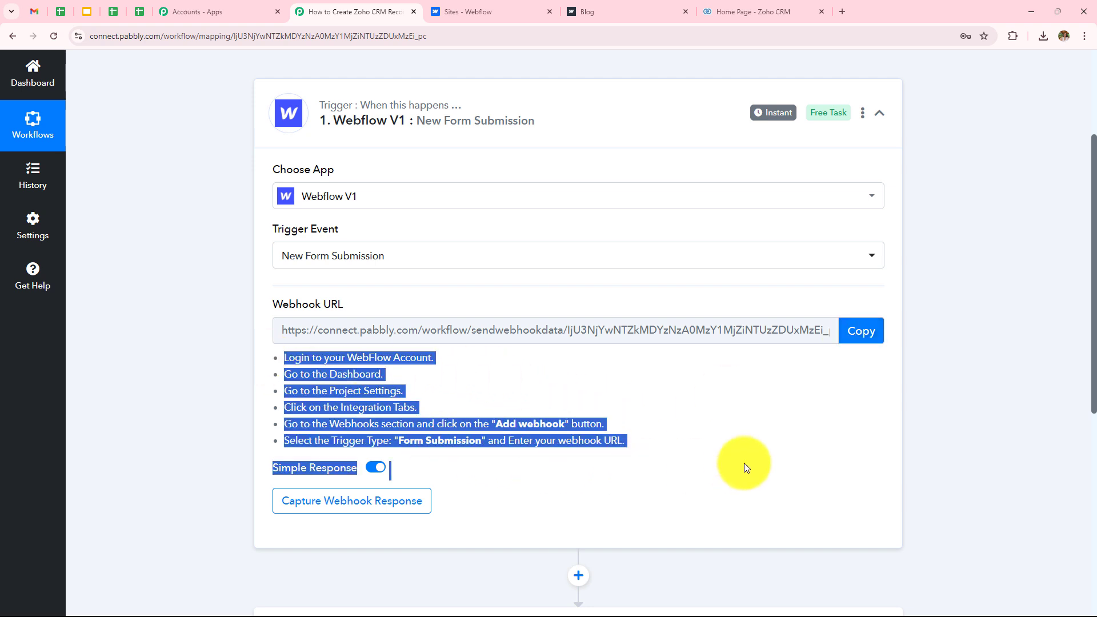
pyautogui.click(745, 468)
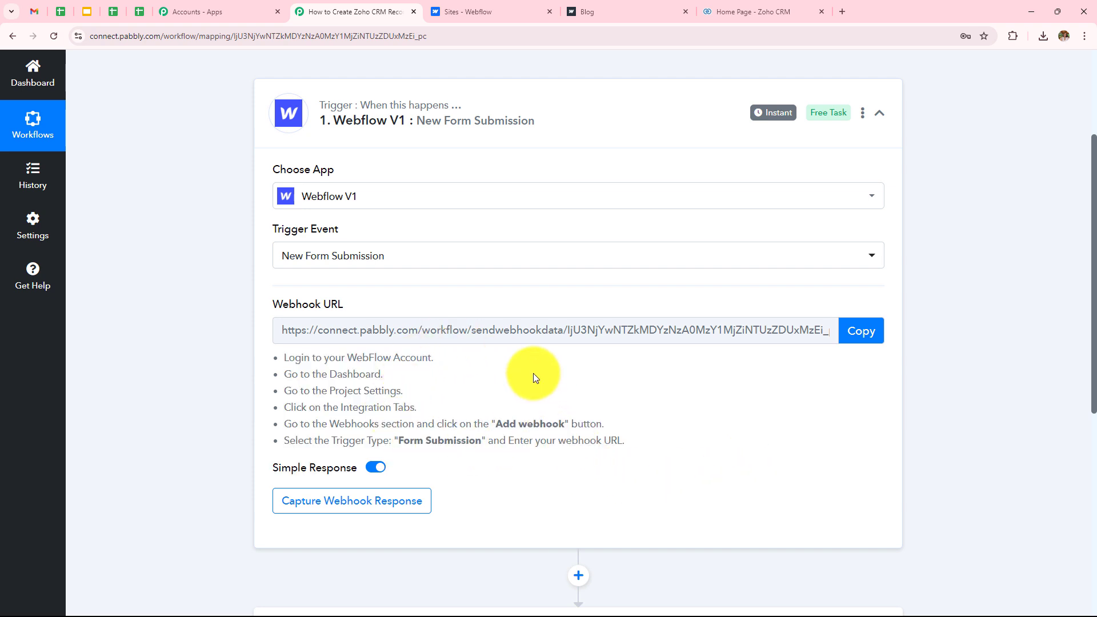
pyautogui.click(468, 10)
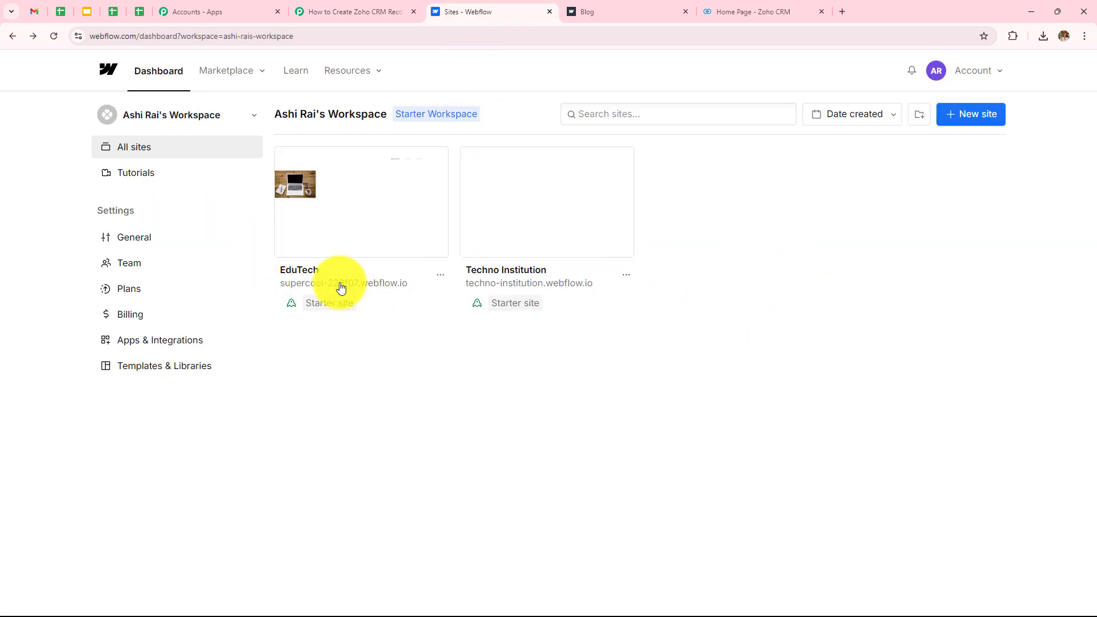
# Open EduTech's site Settings, go to Apps & Integrations, and scroll down to Webhooks.
pyautogui.moveTo(343, 174)
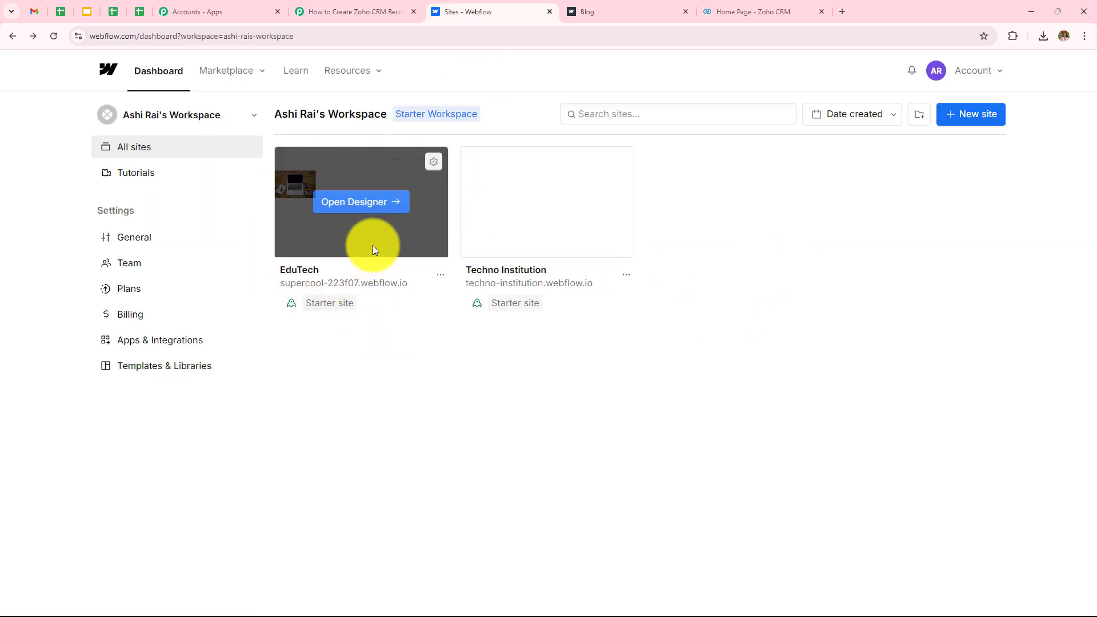
pyautogui.click(439, 280)
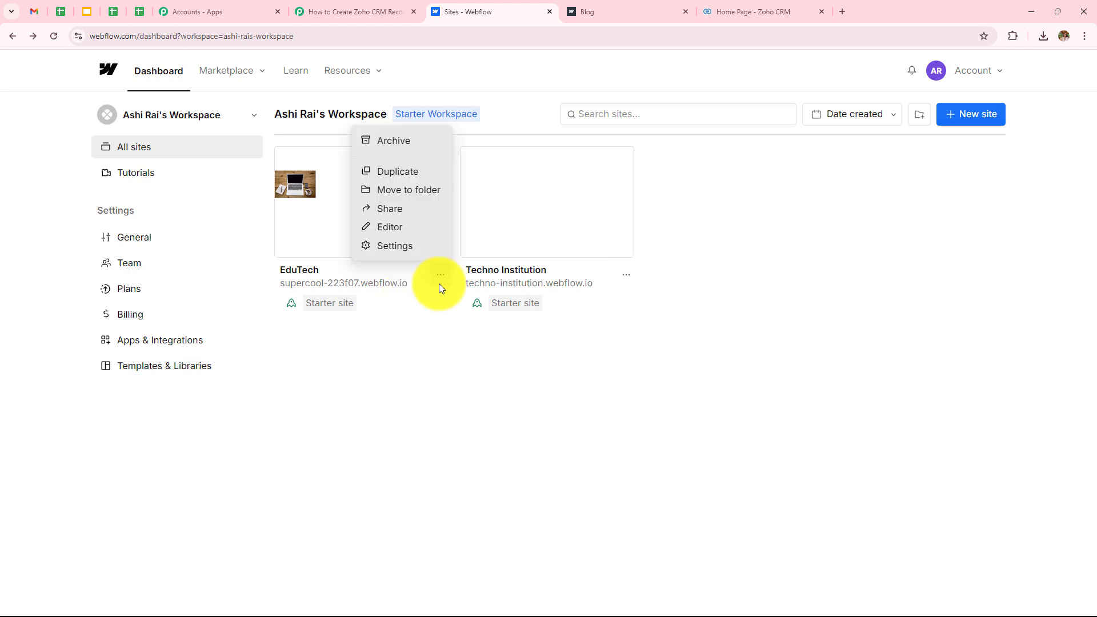
pyautogui.click(397, 250)
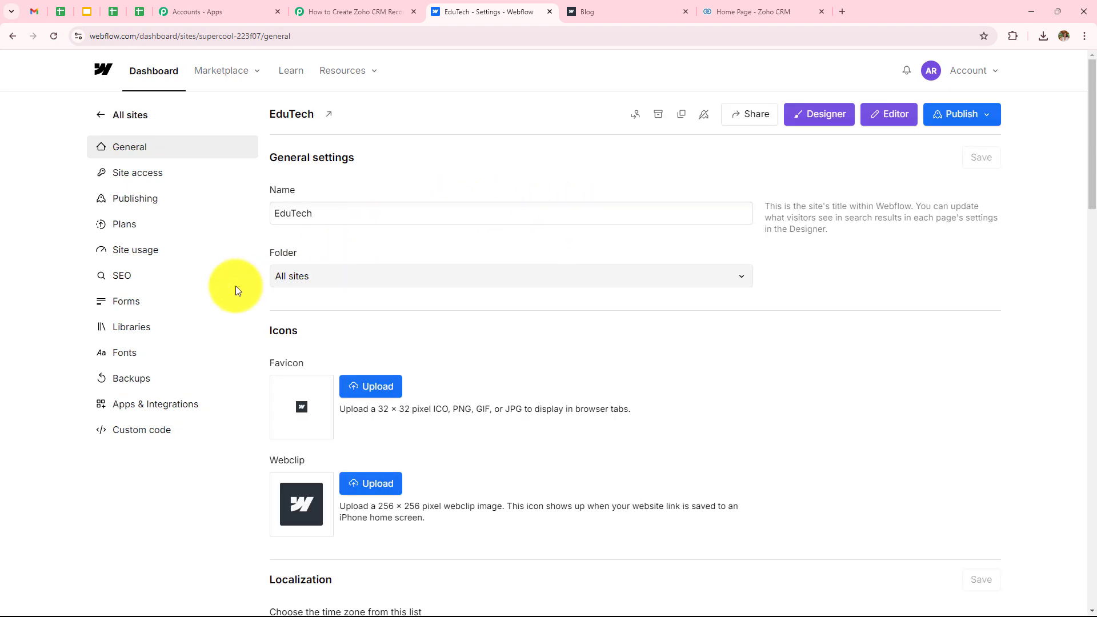
pyautogui.click(131, 415)
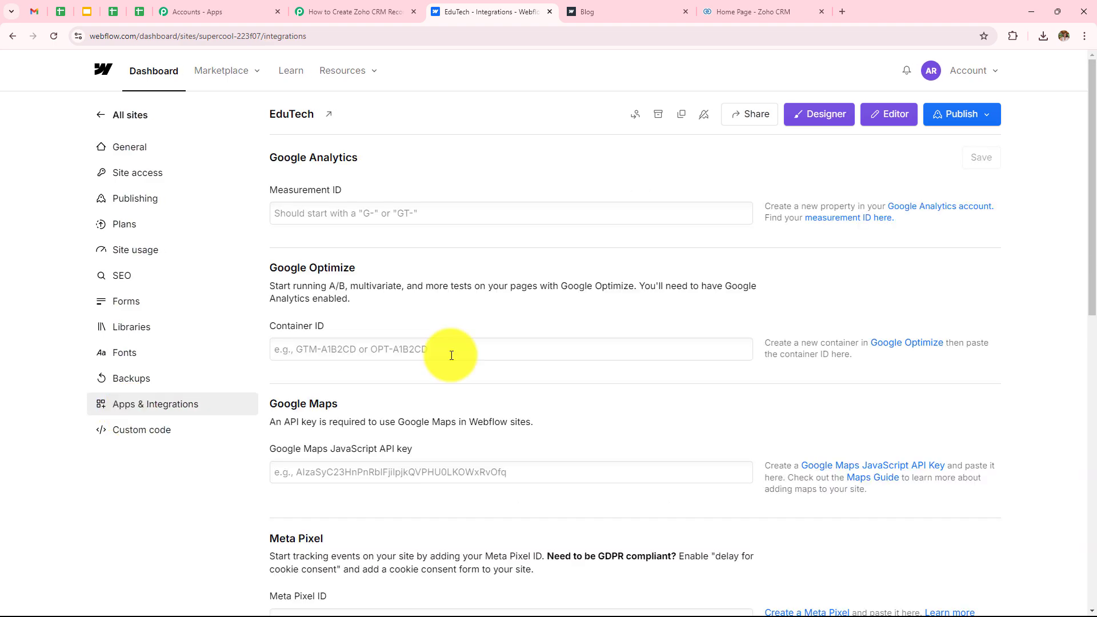
pyautogui.scroll(-10, 451, 355)
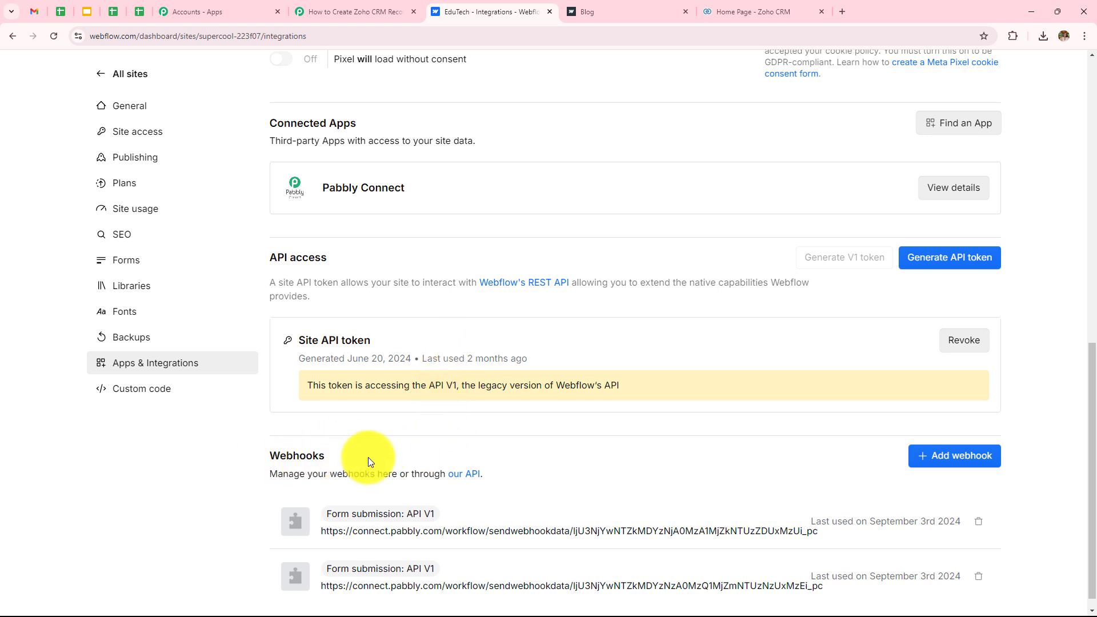
pyautogui.scroll(-1, 581, 444)
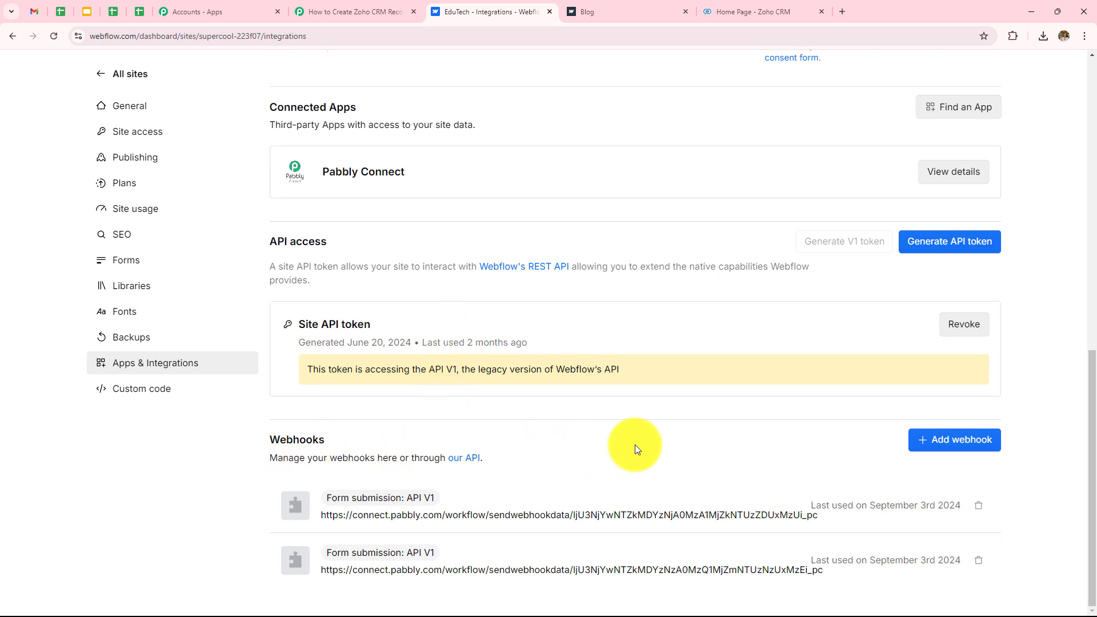
# Add a Form submission webhook using the webhook URL copied from the Pabbly workflow.
pyautogui.click(941, 451)
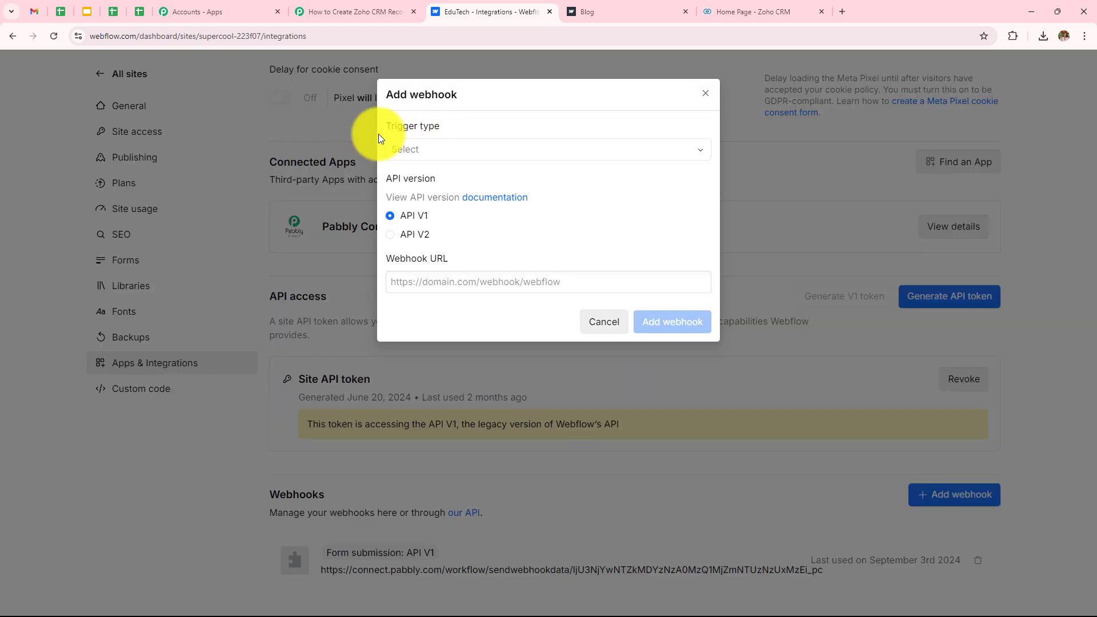
pyautogui.click(424, 147)
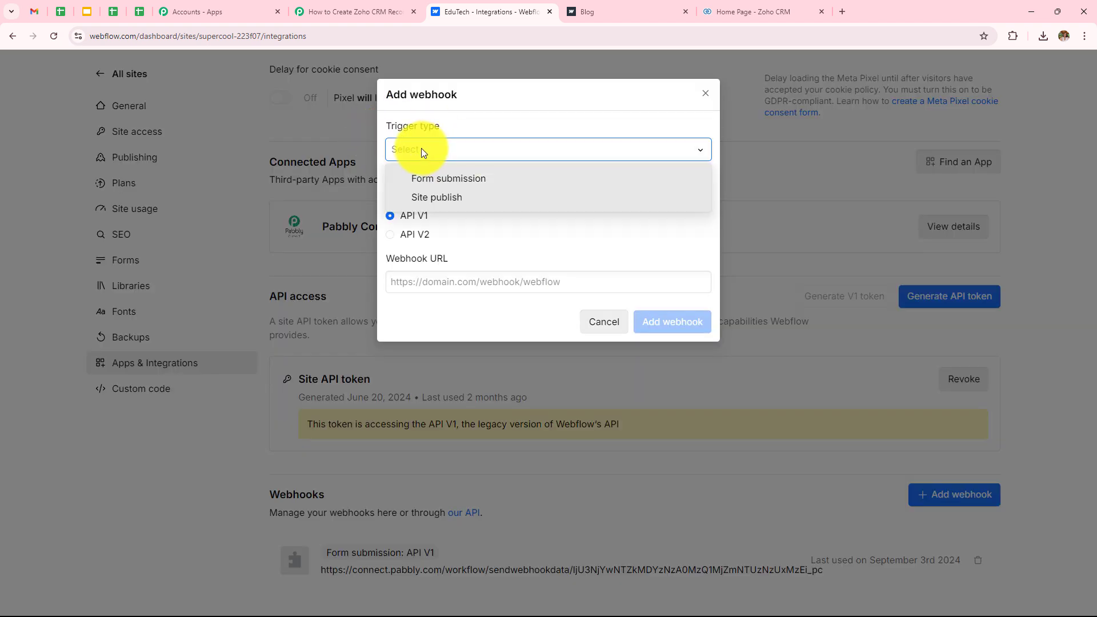
pyautogui.click(411, 180)
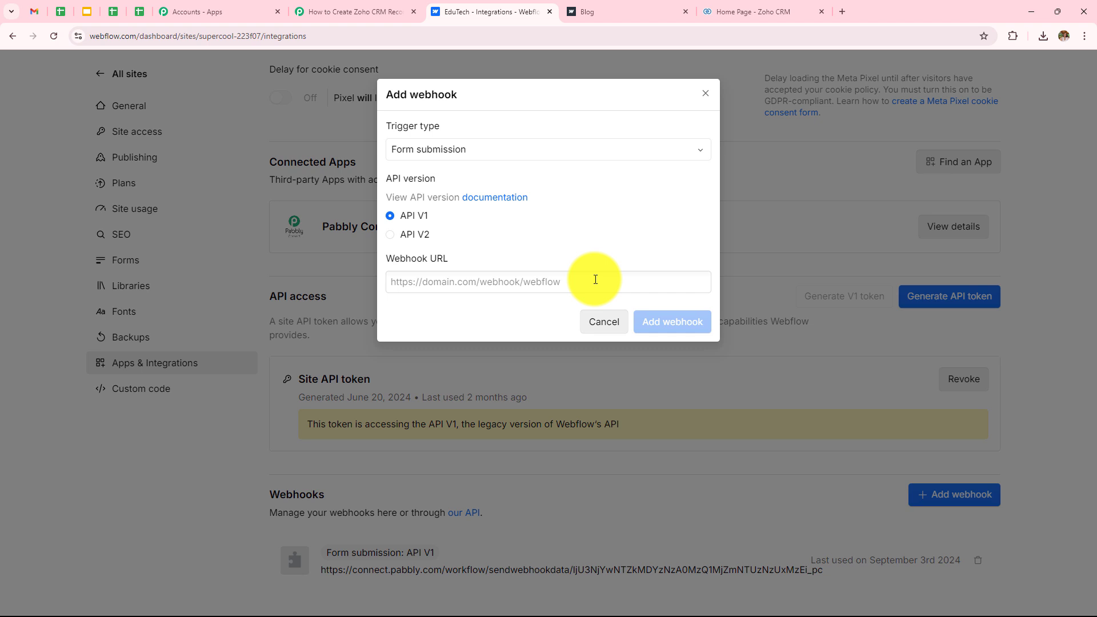
pyautogui.click(364, 13)
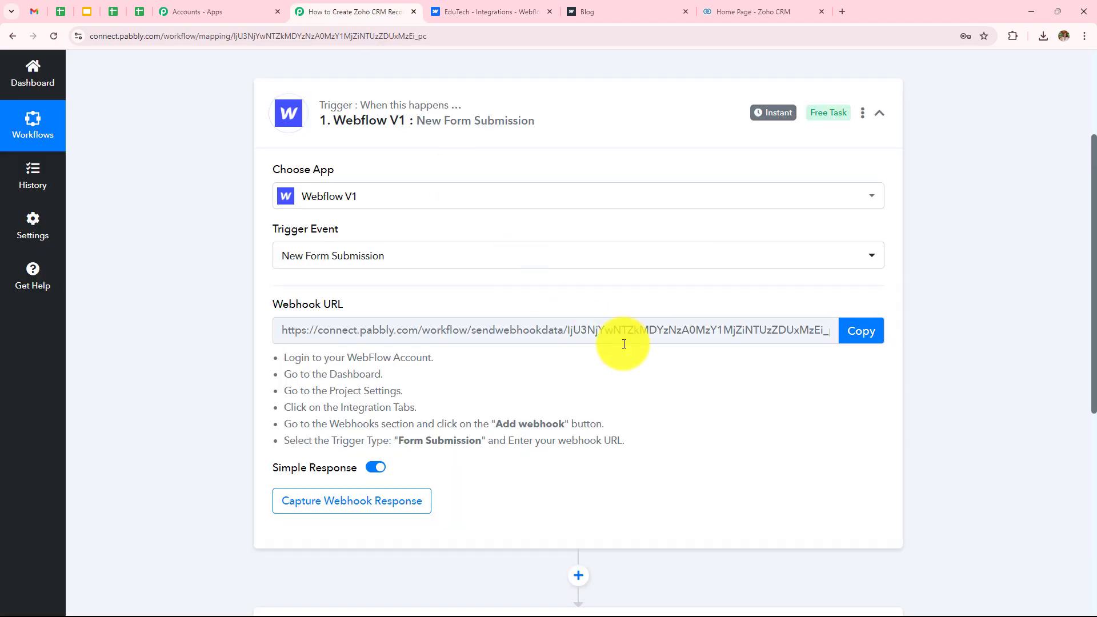
pyautogui.click(859, 332)
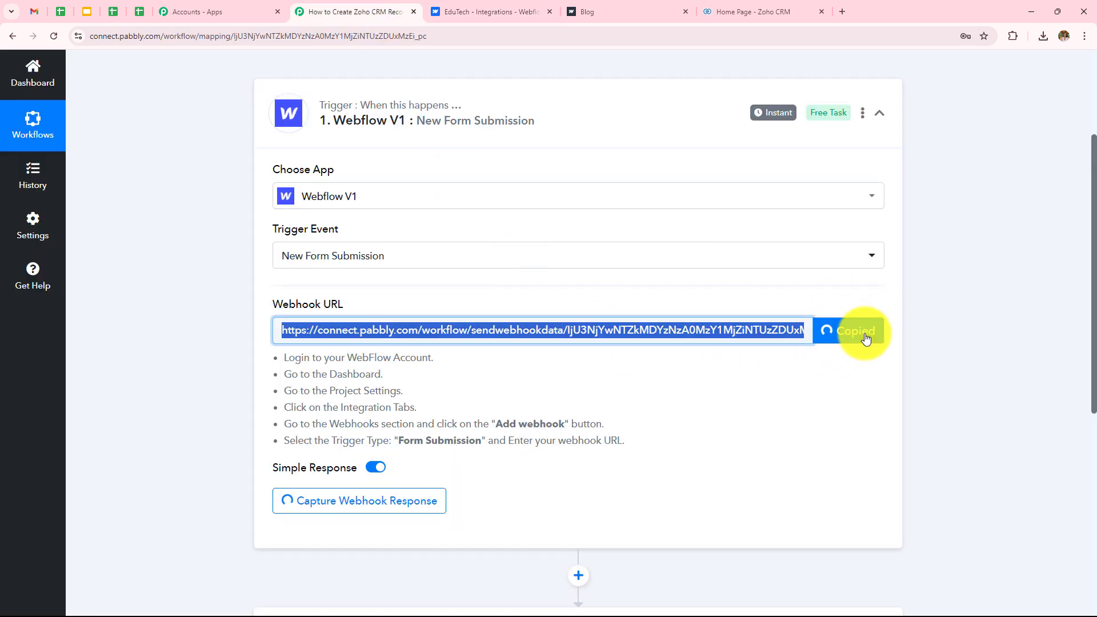
pyautogui.click(487, 13)
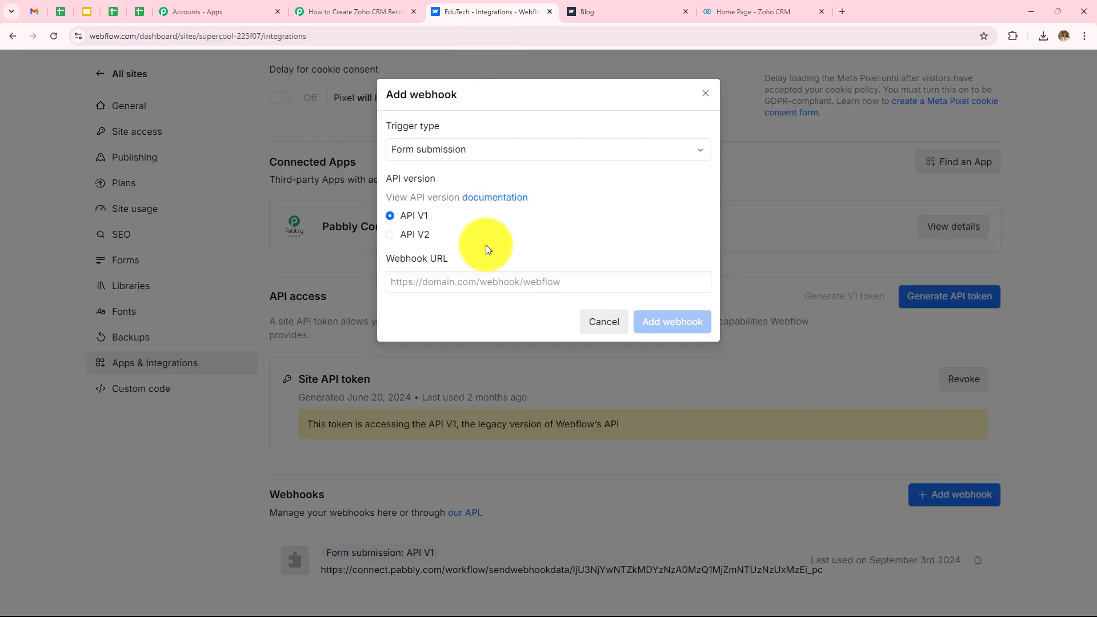
pyautogui.click(500, 284)
pyautogui.hotkey('ctrl', 'v')
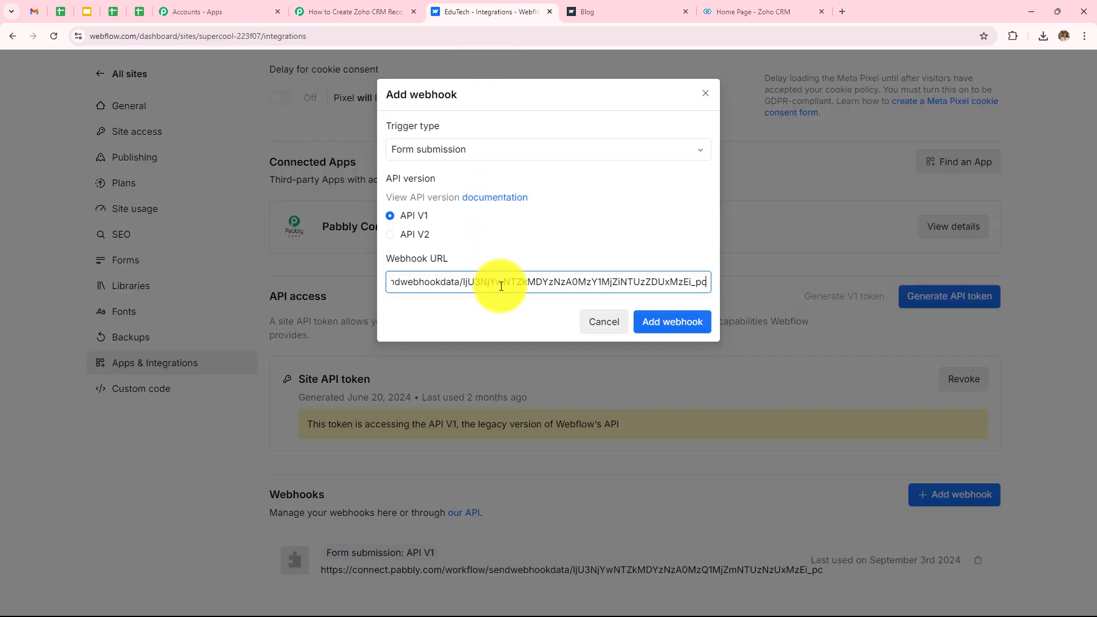
pyautogui.click(682, 327)
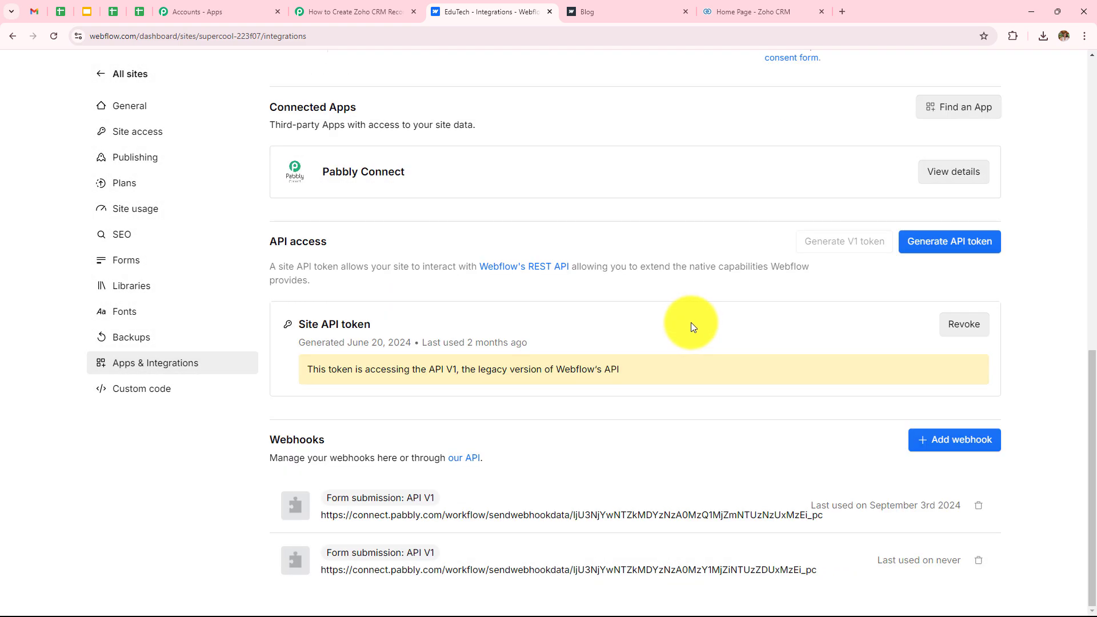
pyautogui.click(343, 11)
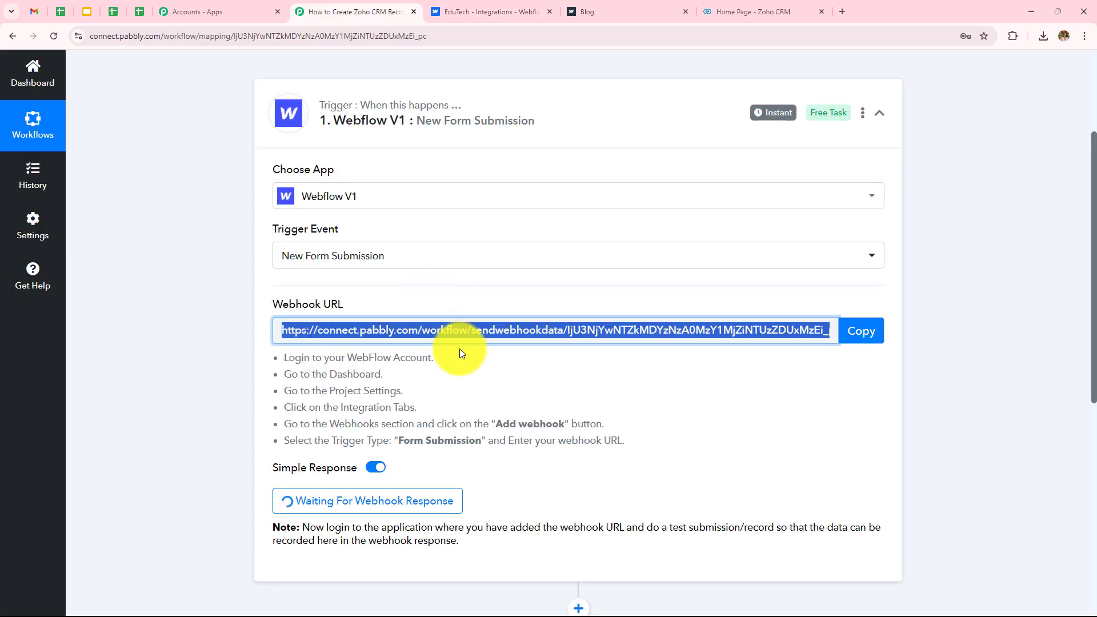
pyautogui.scroll(-3, 460, 348)
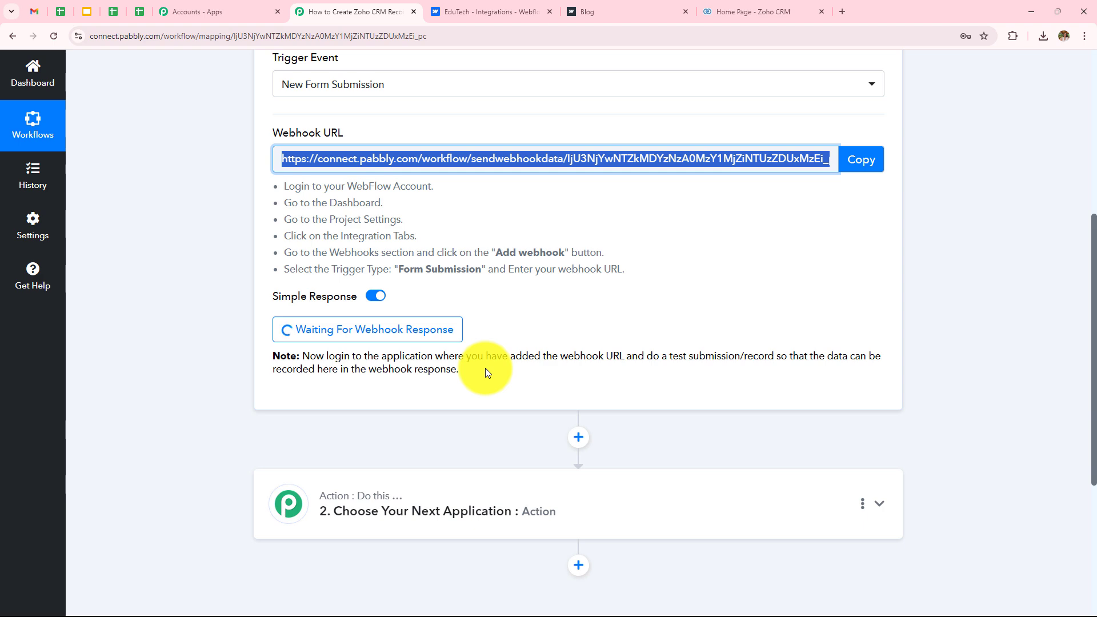
pyautogui.scroll(-3, 485, 372)
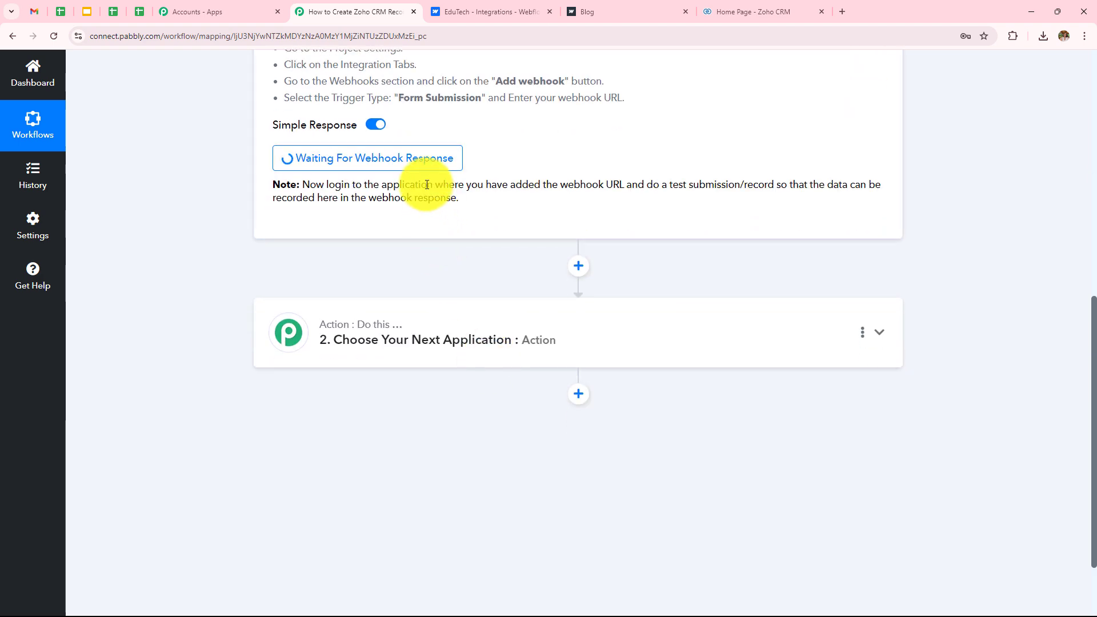
pyautogui.scroll(2, 433, 235)
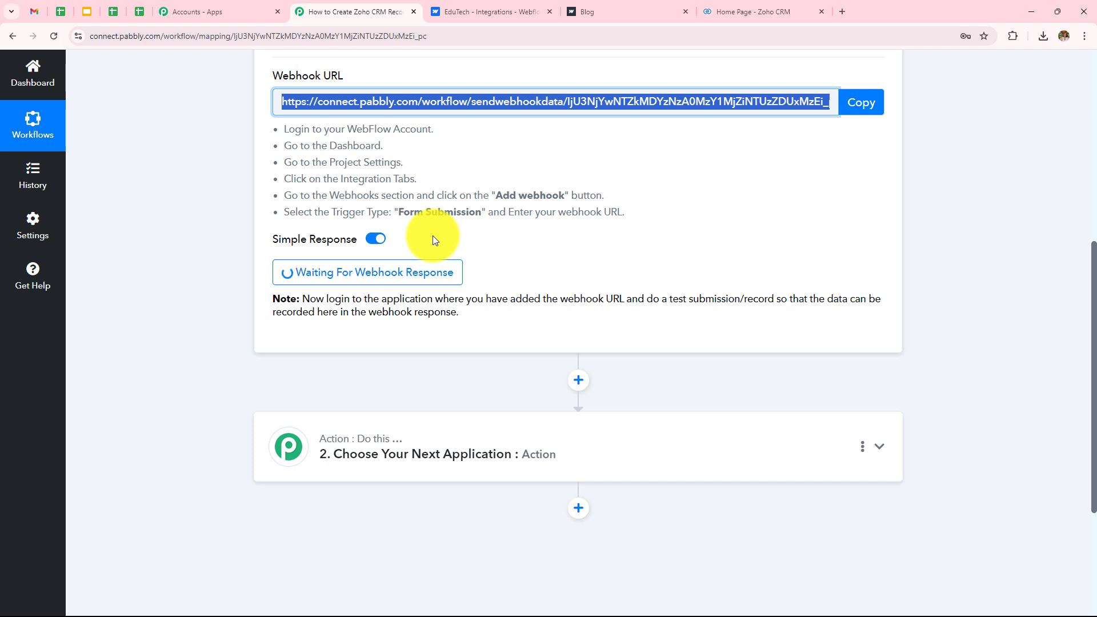
# Fill the live contact form with a test first name, last name, email and mobile number, and submit it.
pyautogui.click(601, 14)
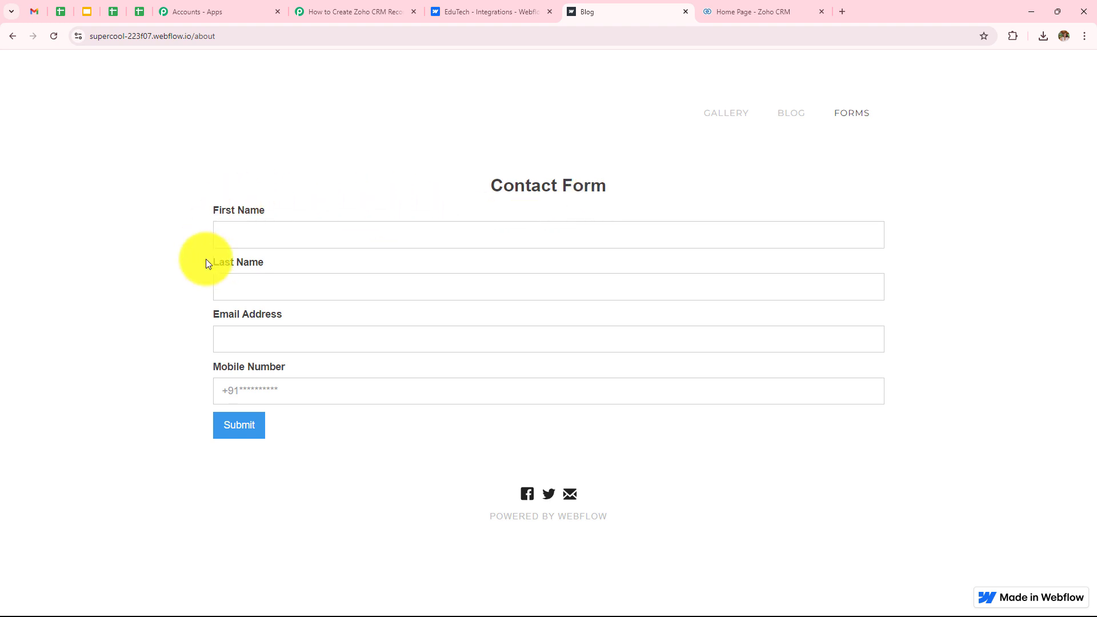
pyautogui.click(303, 232)
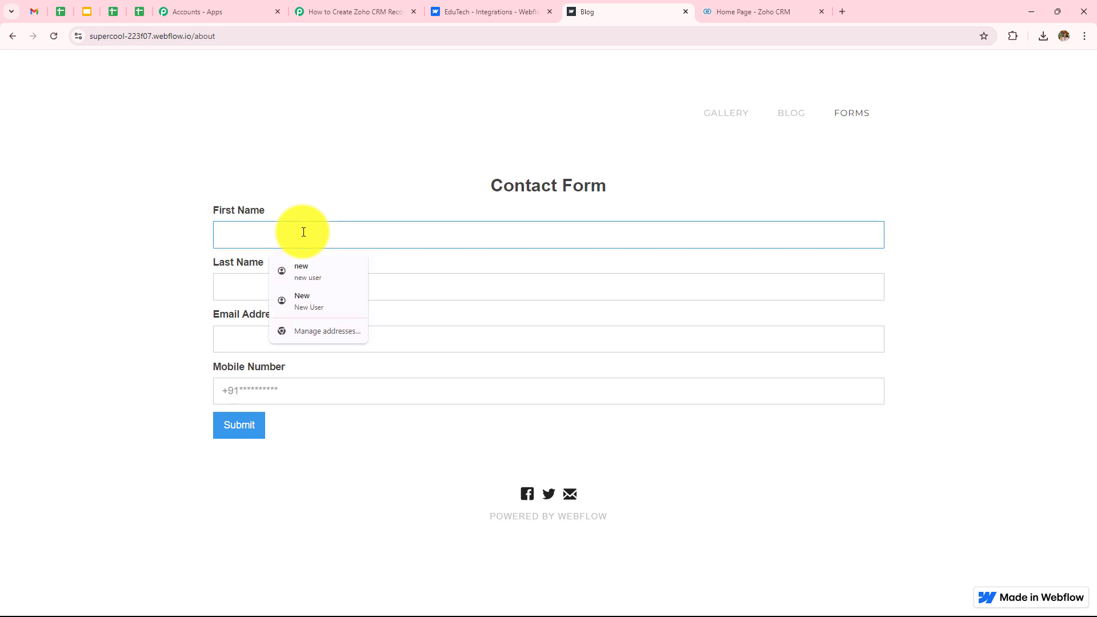
pyautogui.write('First User')
pyautogui.click(303, 290)
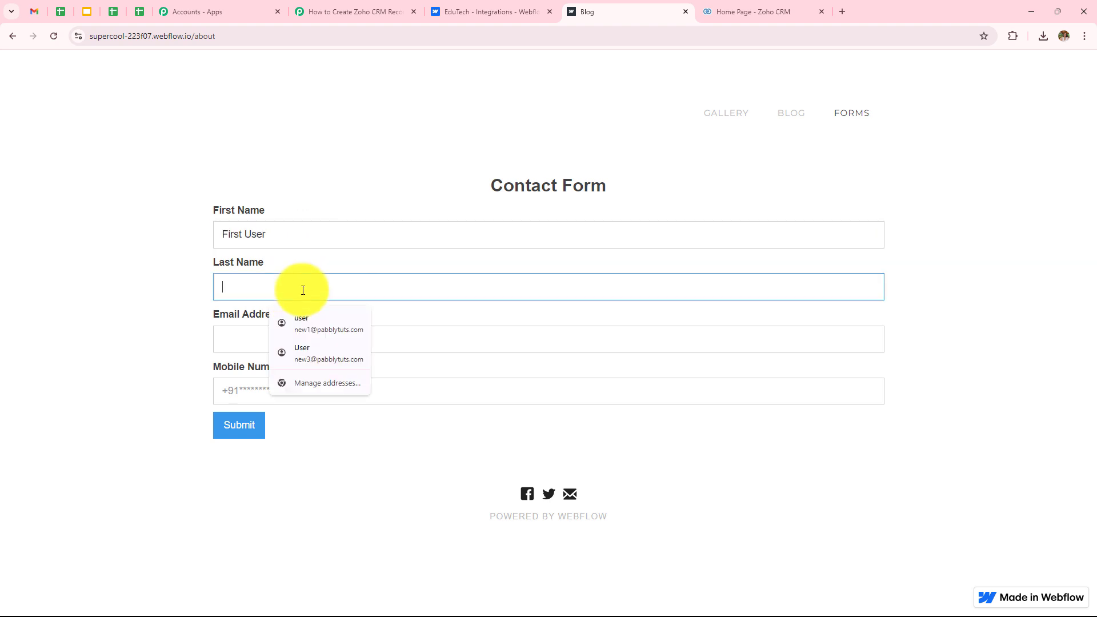
pyautogui.write('Last')
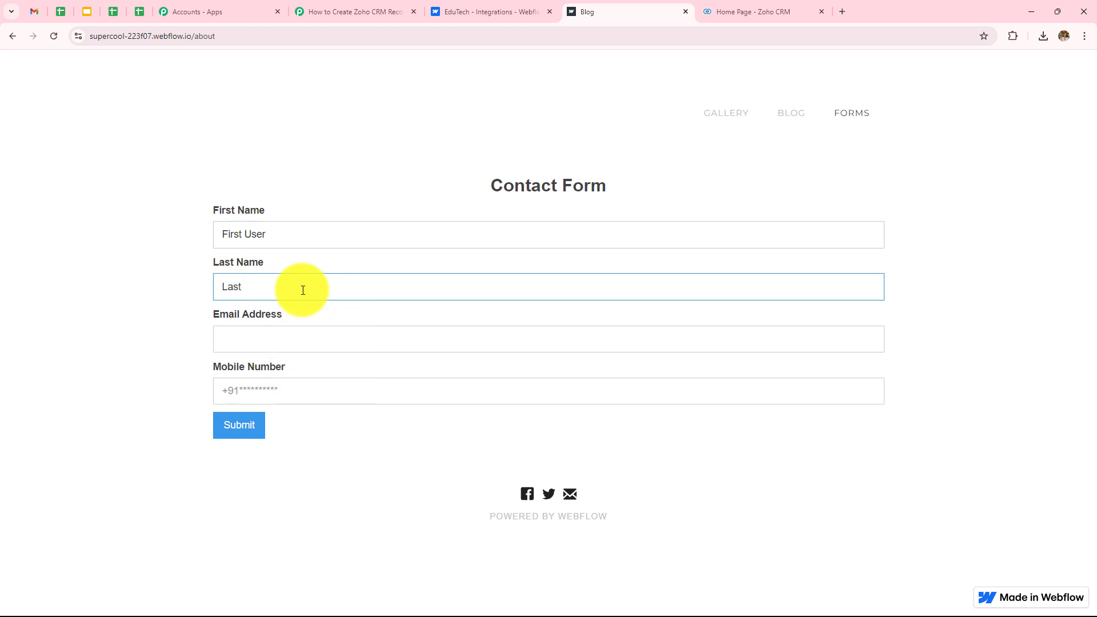
pyautogui.write(' User')
pyautogui.click(294, 338)
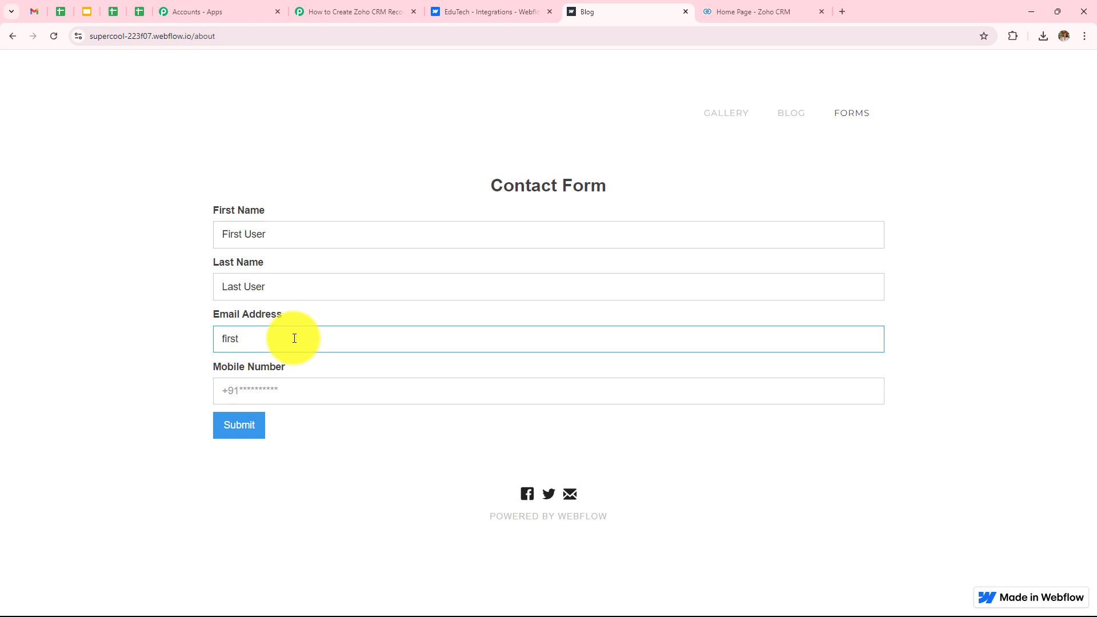
pyautogui.click(293, 385)
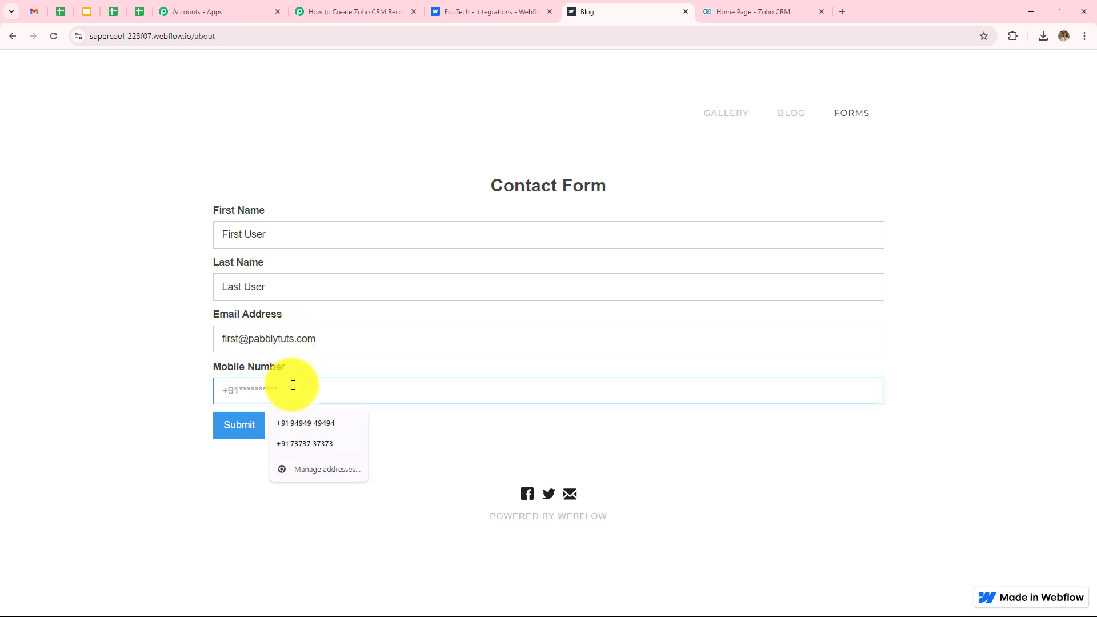
pyautogui.write('909')
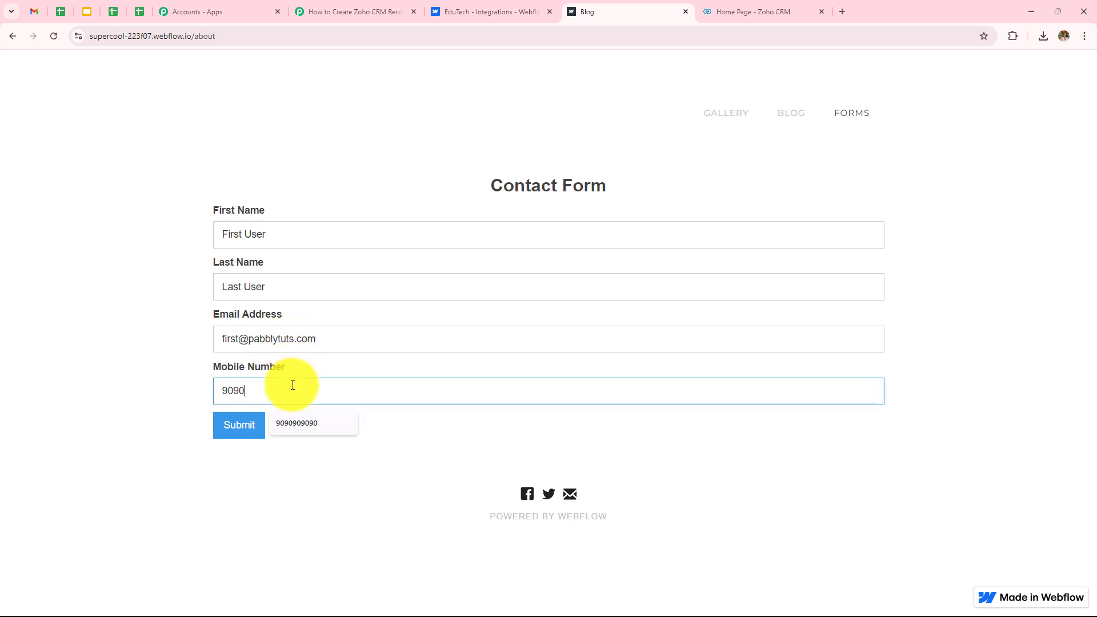
pyautogui.write('0')
pyautogui.click(297, 423)
pyautogui.click(240, 441)
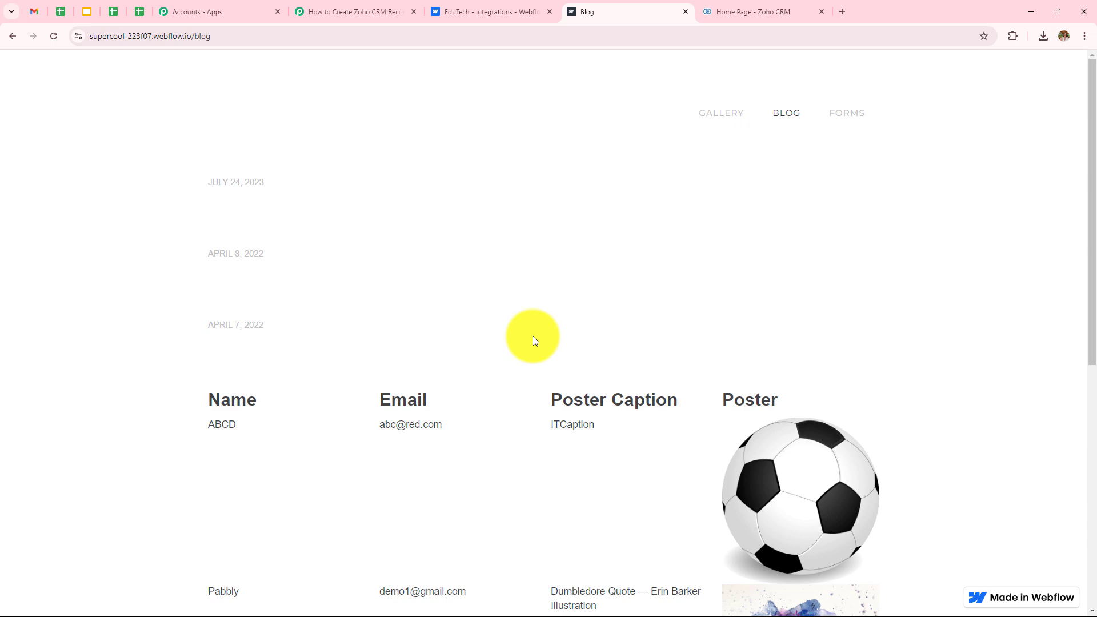
# Back in Pabbly, review the trigger's captured Response A name and email data.
pyautogui.click(351, 11)
pyautogui.scroll(-4, 460, 228)
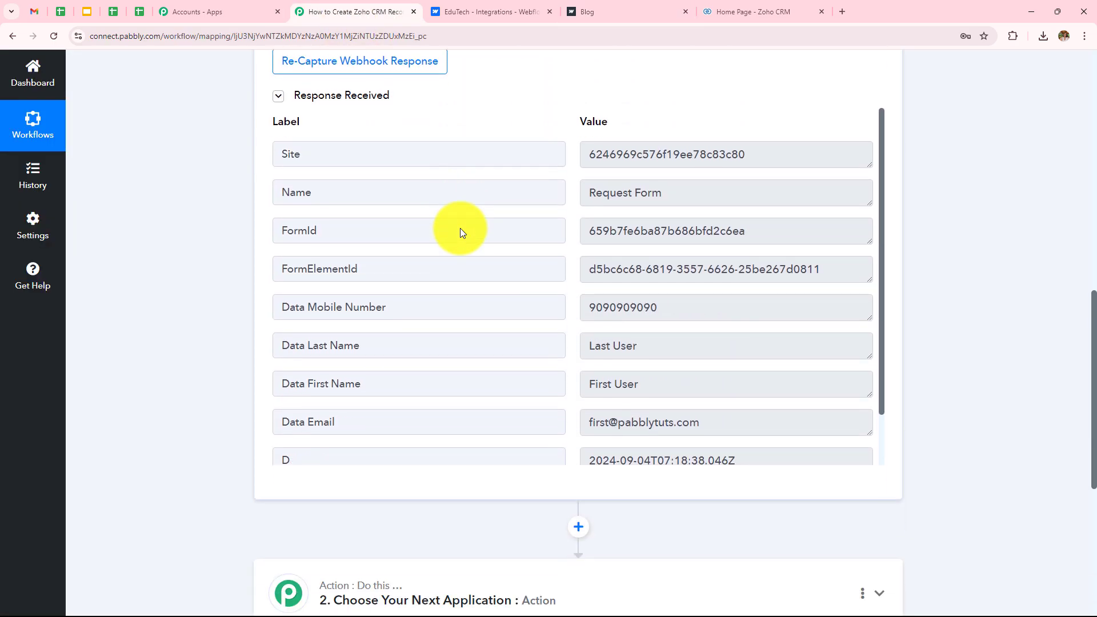
pyautogui.scroll(-1, 523, 331)
pyautogui.scroll(1, 527, 335)
pyautogui.scroll(-1, 527, 337)
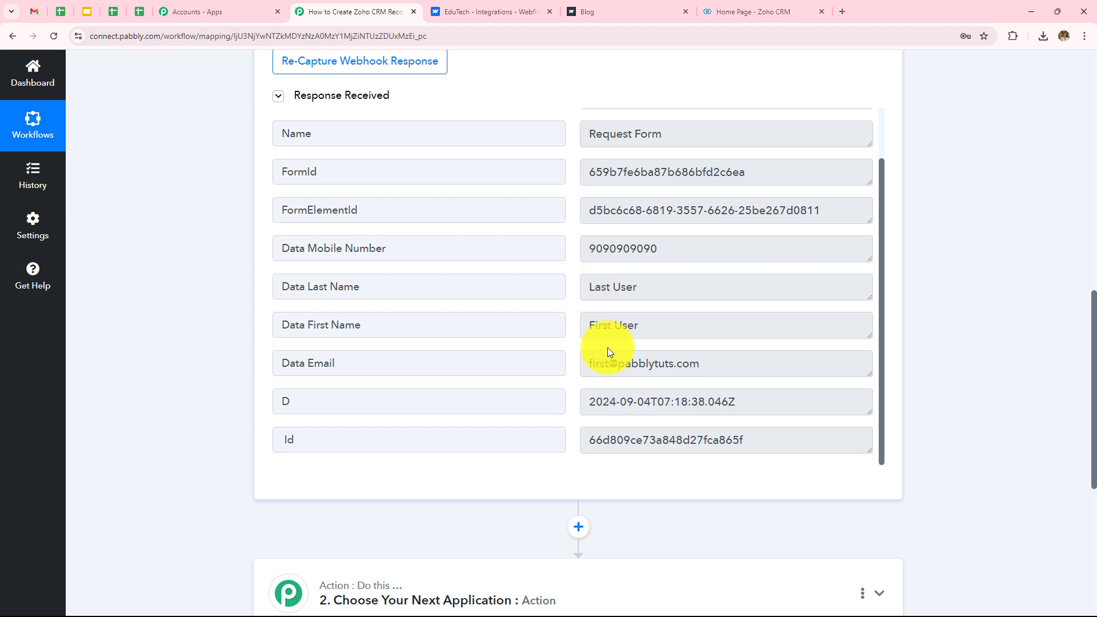
pyautogui.scroll(2, 610, 360)
pyautogui.scroll(7, 609, 365)
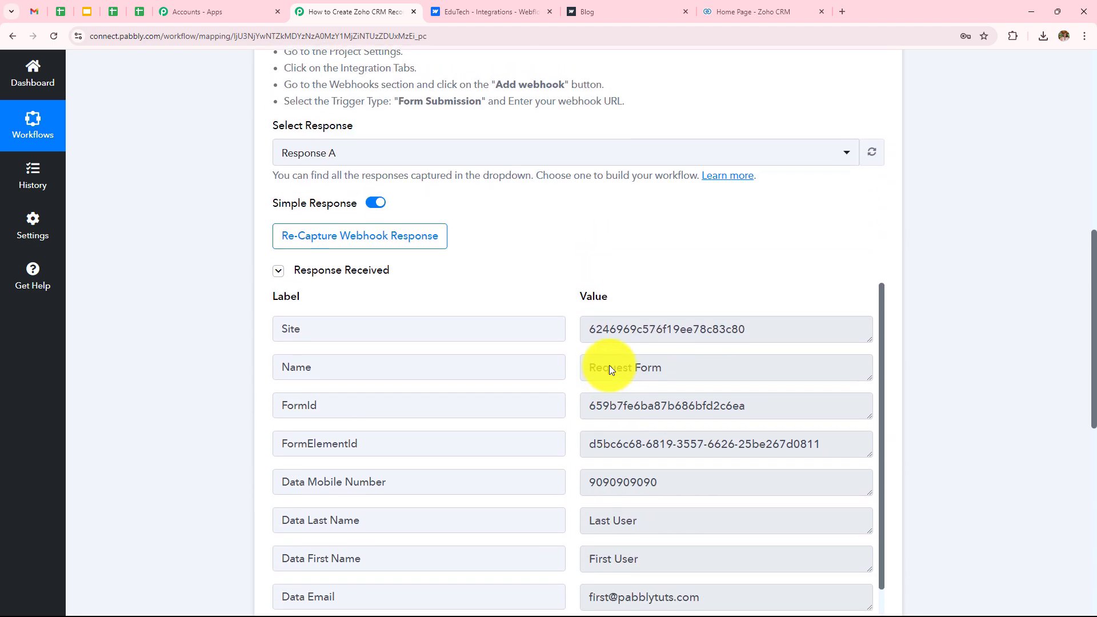
pyautogui.scroll(2, 609, 366)
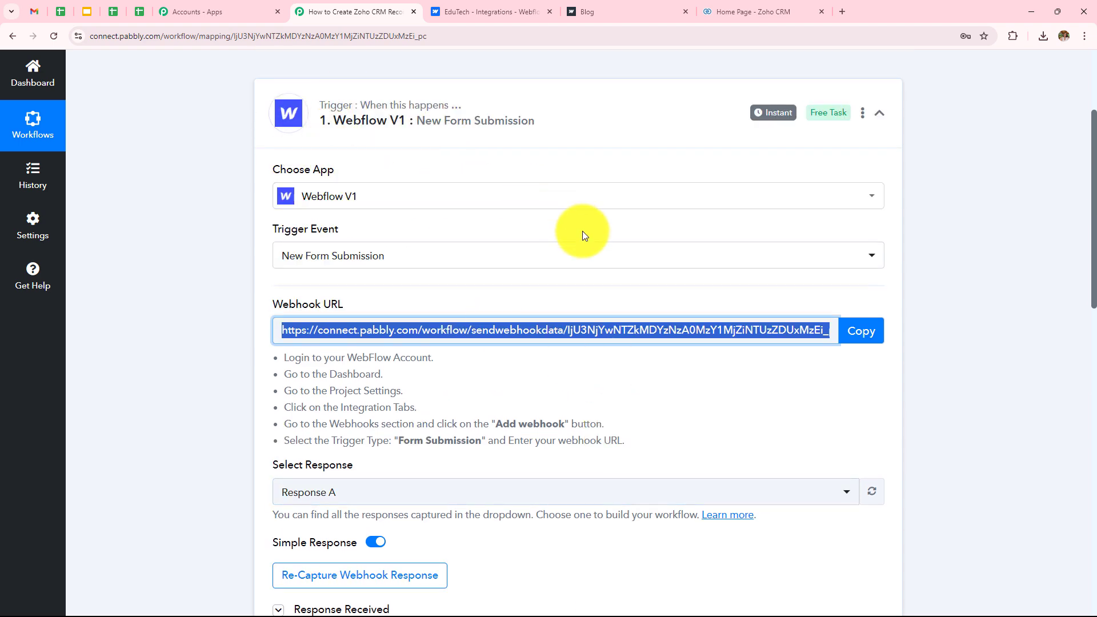
pyautogui.scroll(-10, 578, 234)
pyautogui.scroll(-4, 572, 245)
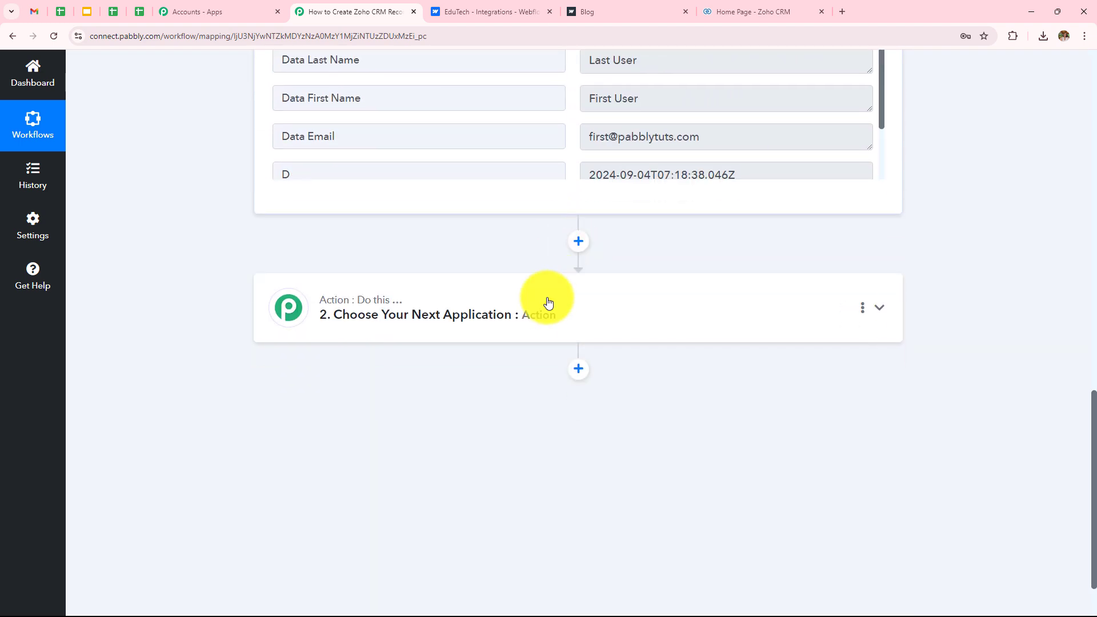
# Set Action 2 to Zoho CRM with the Insert/Update Record event, and begin connecting an account.
pyautogui.click(530, 323)
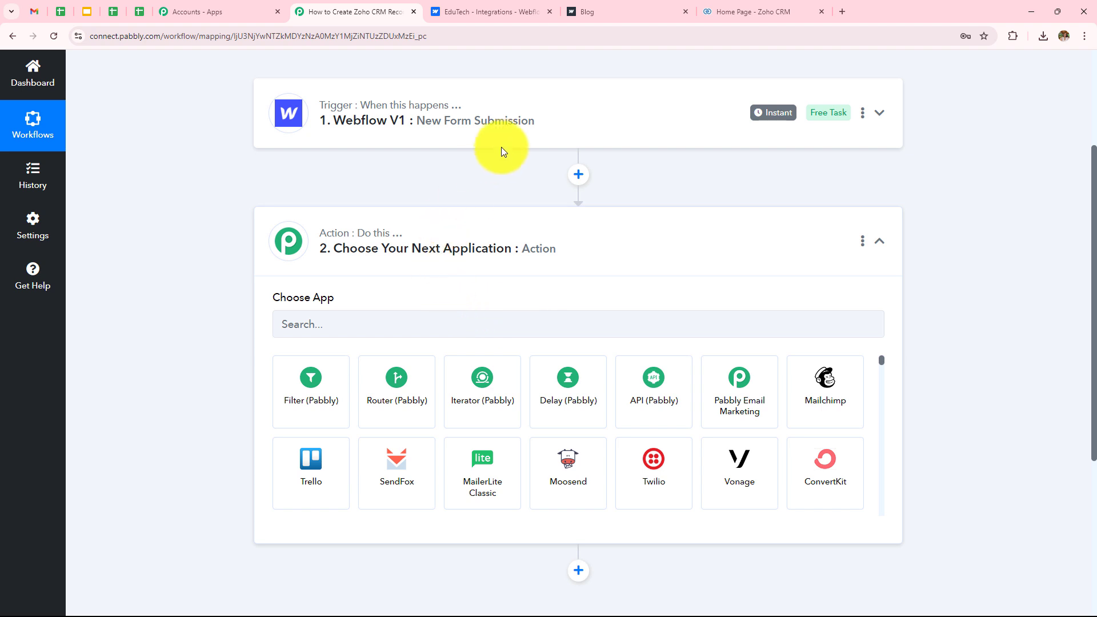
pyautogui.click(439, 332)
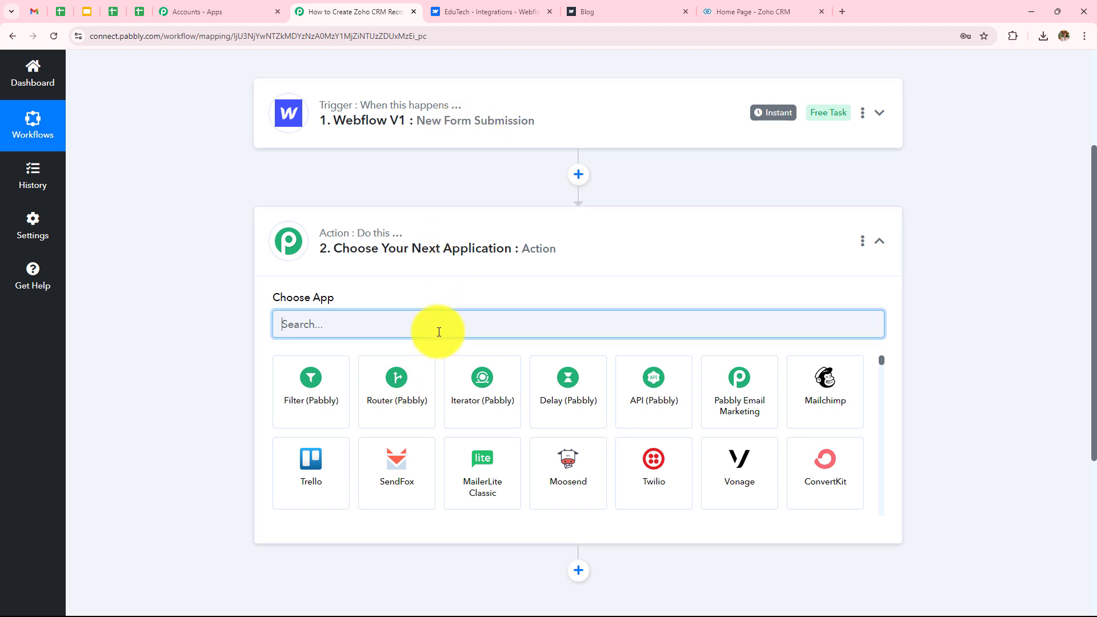
pyautogui.write('Zoho')
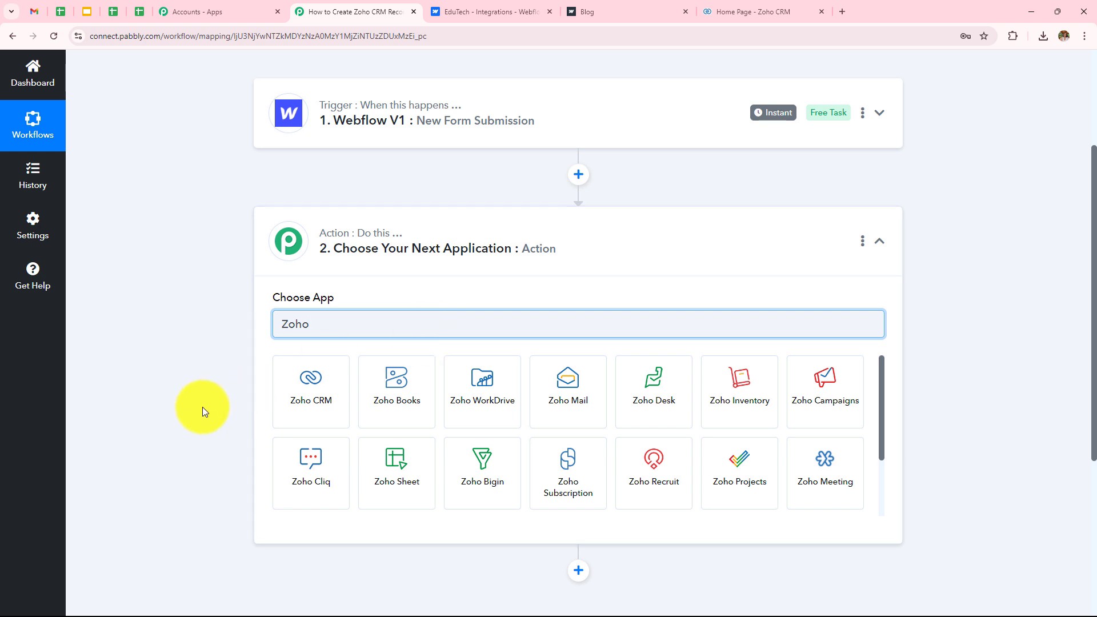
pyautogui.click(289, 400)
pyautogui.click(415, 389)
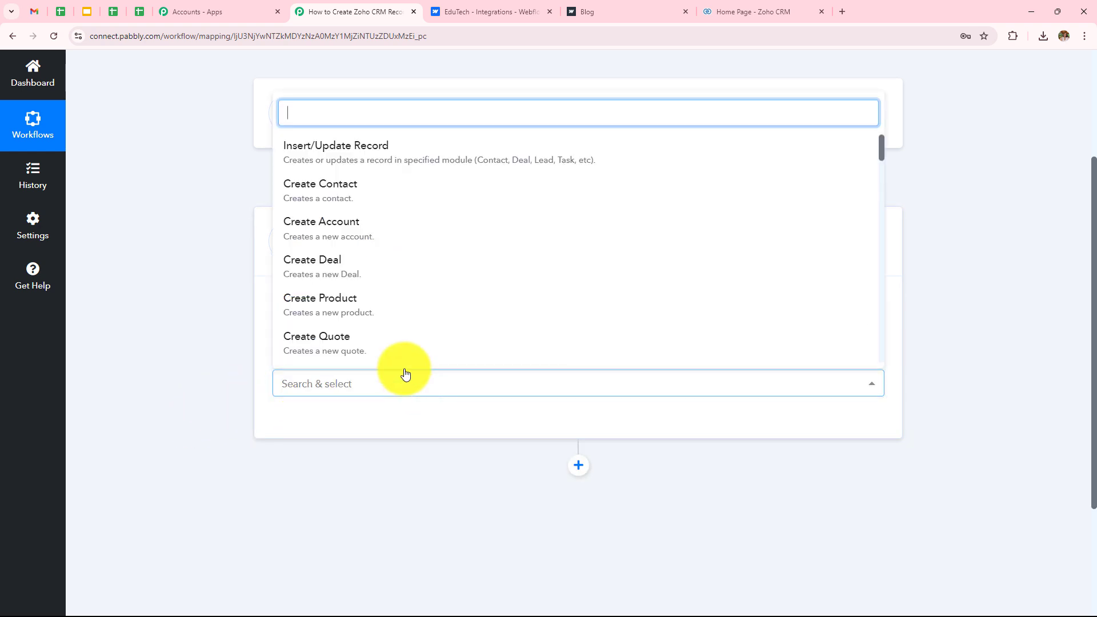
pyautogui.click(384, 165)
pyautogui.click(314, 428)
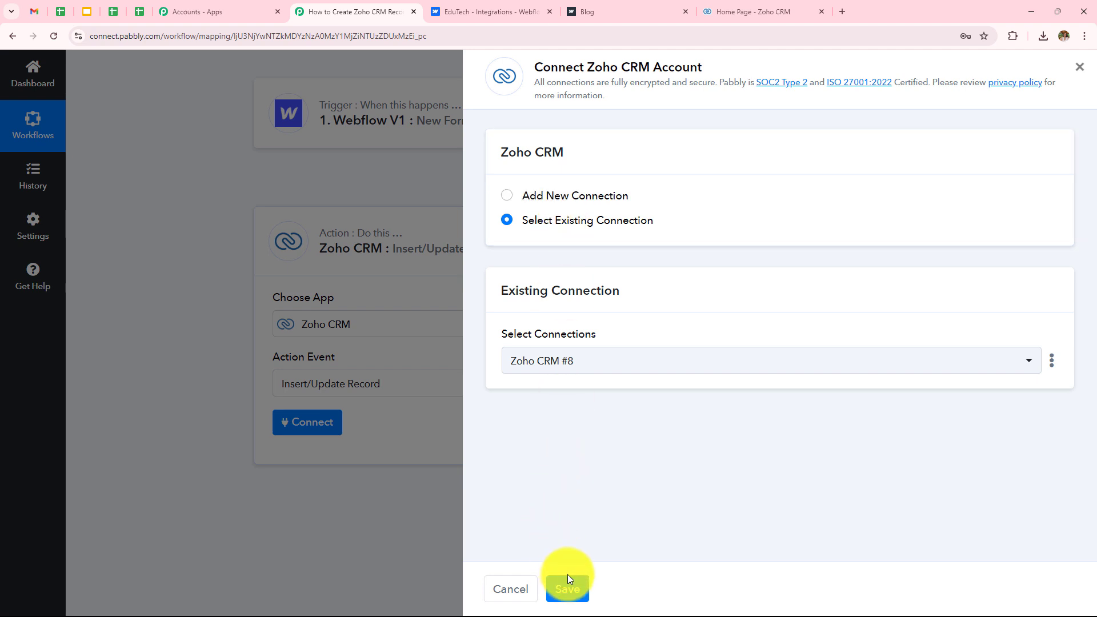
# Add a new Zoho CRM connection on the zoho.in domain and accept Zoho's access consent.
pyautogui.click(506, 195)
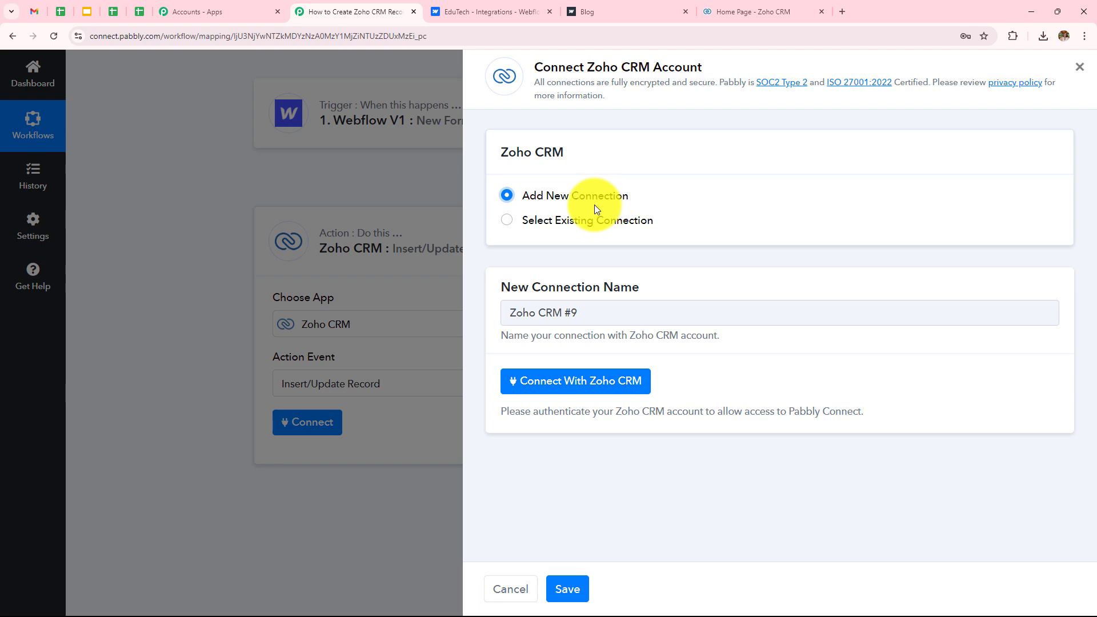
pyautogui.click(597, 381)
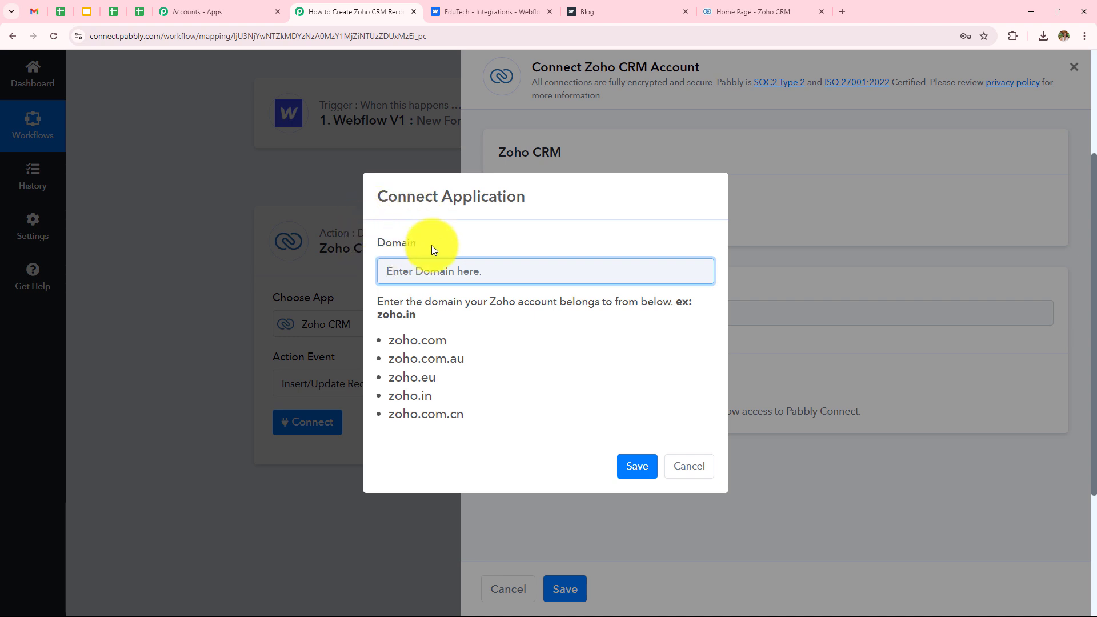
pyautogui.click(756, 12)
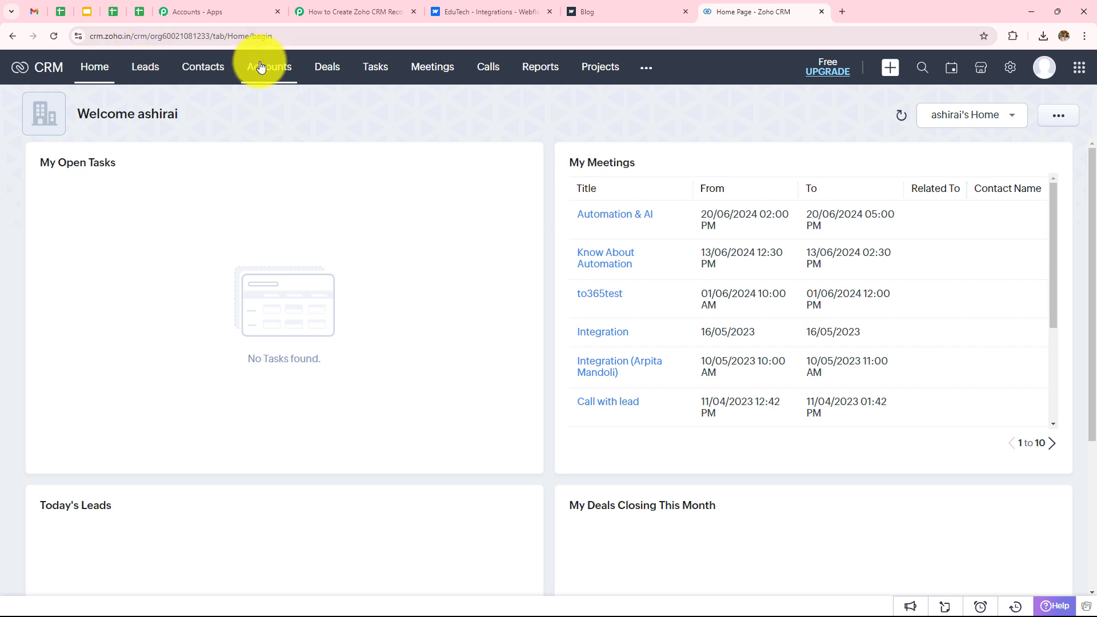
pyautogui.click(360, 12)
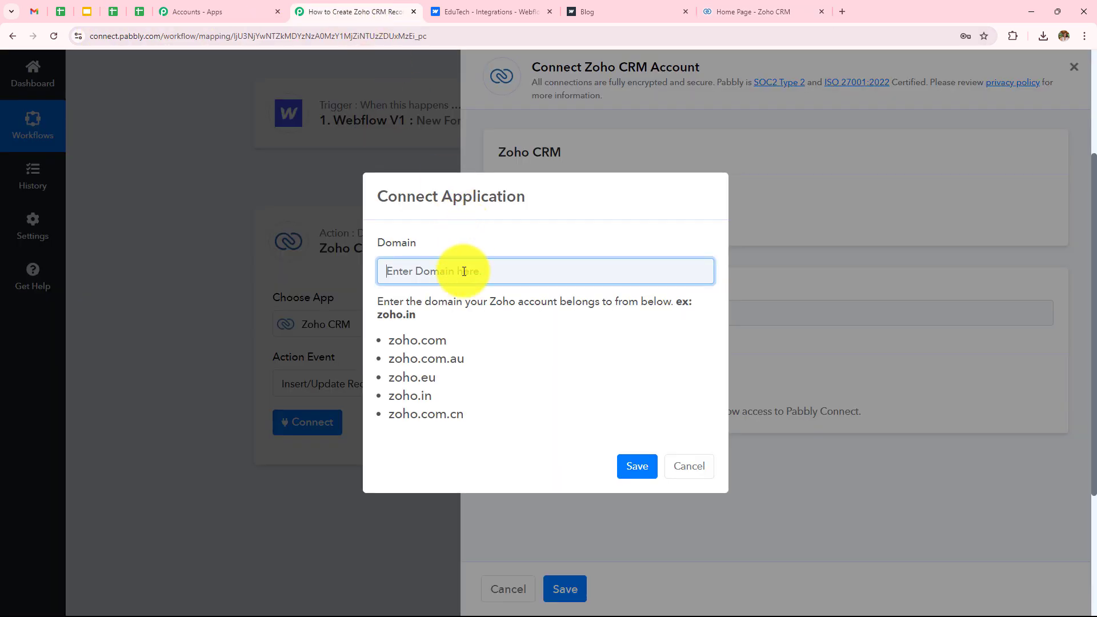
pyautogui.write('zoho.in')
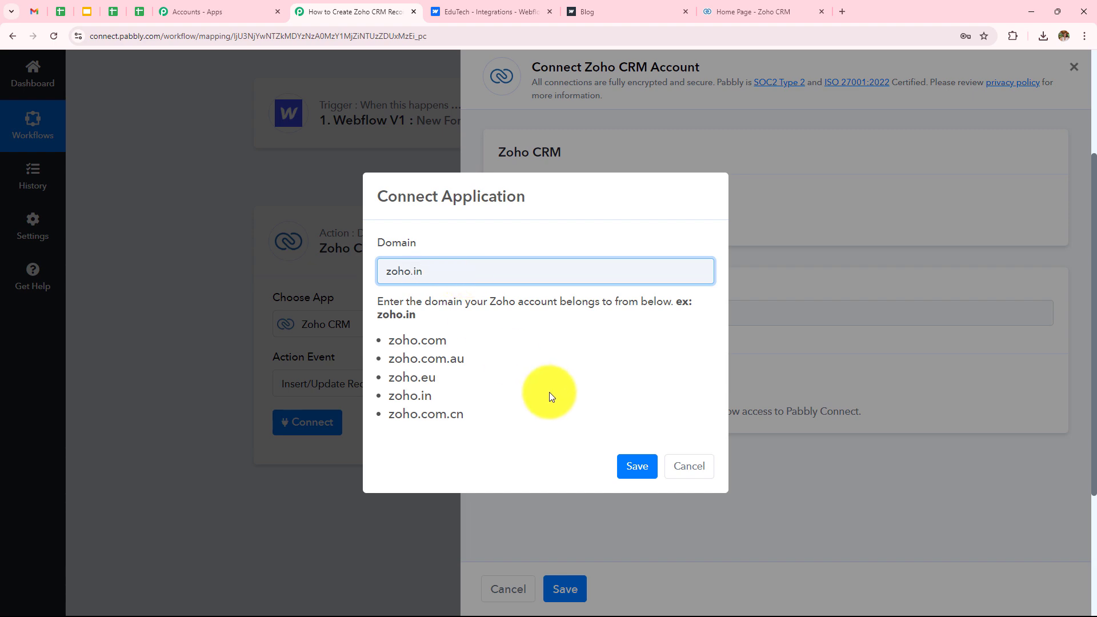
pyautogui.click(636, 466)
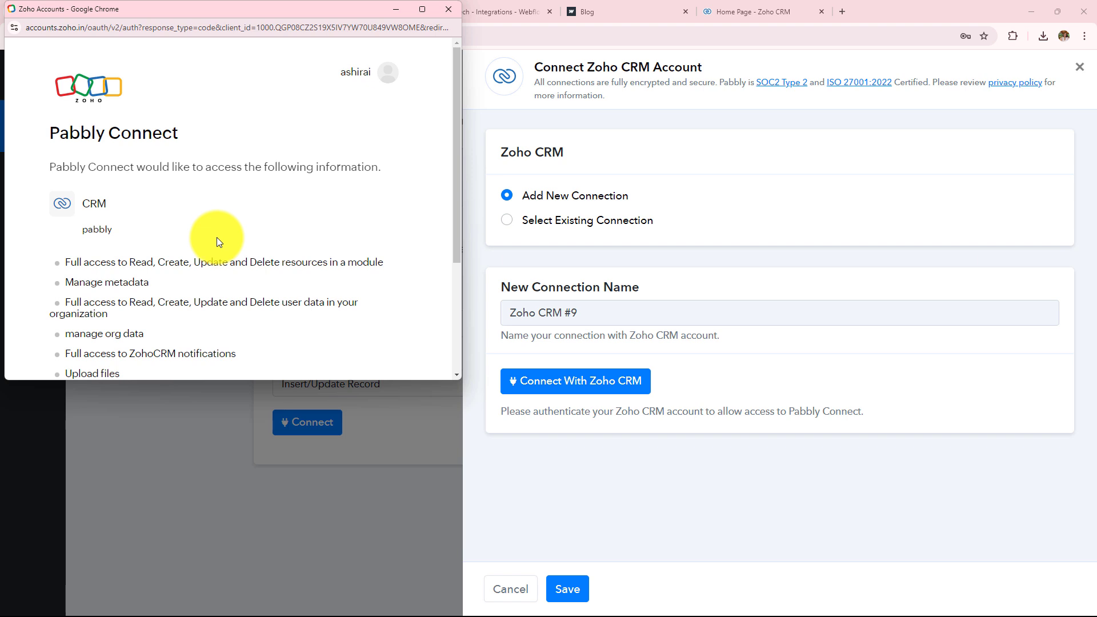
pyautogui.scroll(-3, 217, 238)
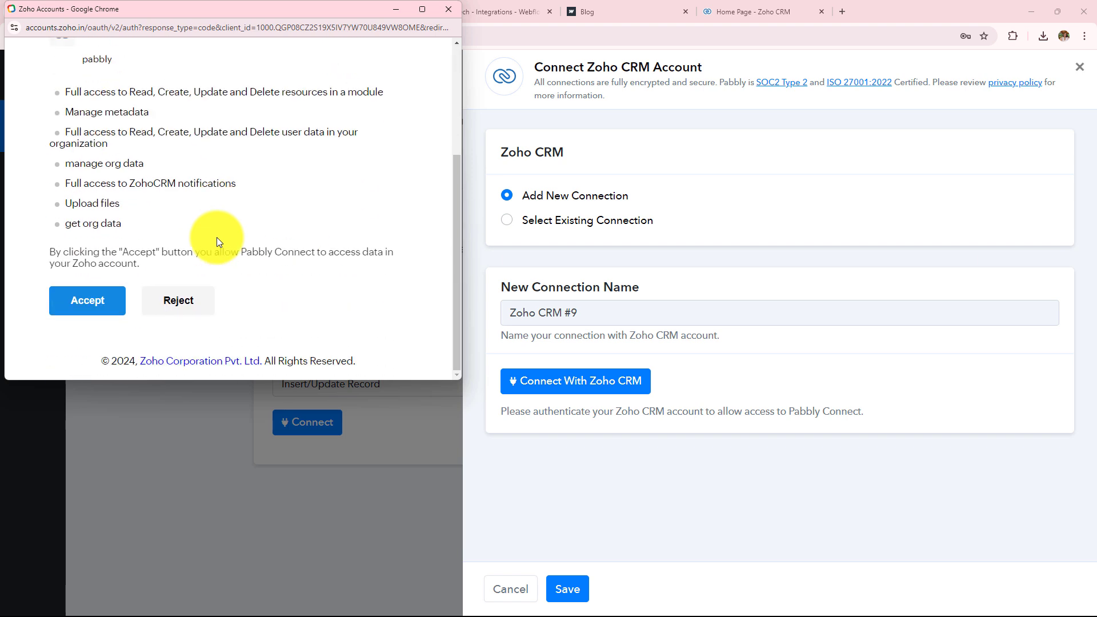
pyautogui.click(85, 305)
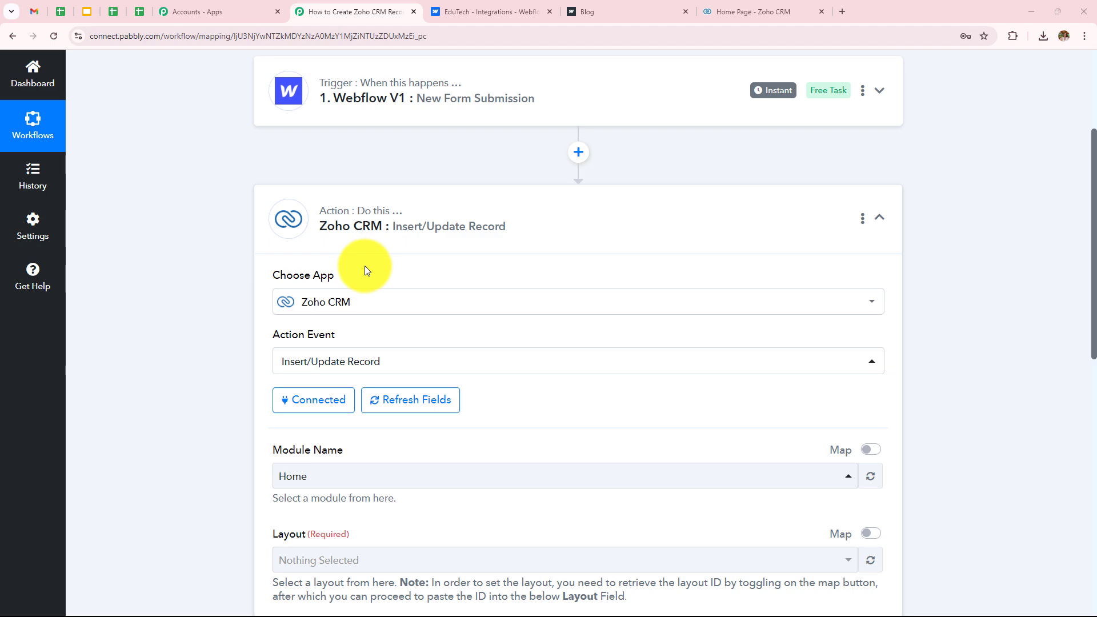
# Set the Zoho CRM action's Module Name to Leads.
pyautogui.scroll(-3, 365, 265)
pyautogui.scroll(-4, 317, 287)
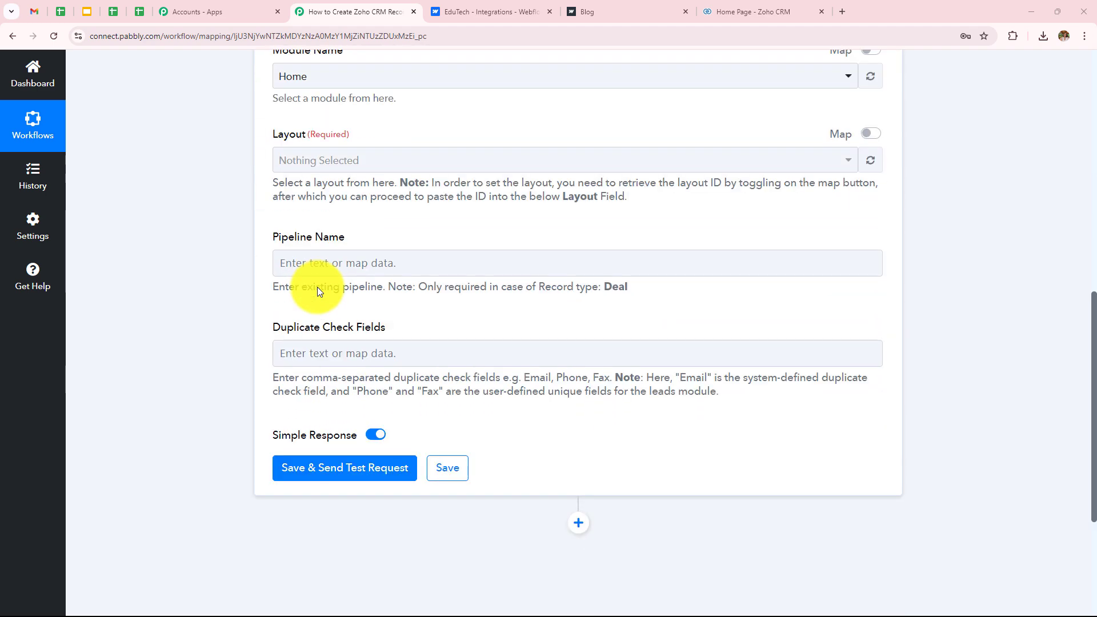
pyautogui.scroll(2, 317, 287)
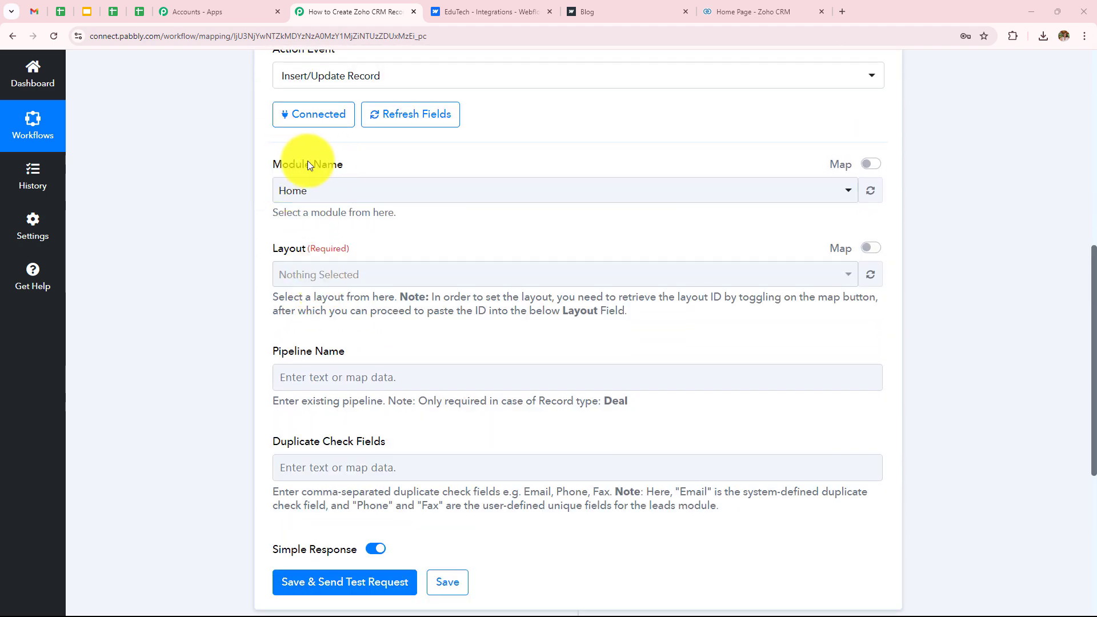
pyautogui.click(336, 190)
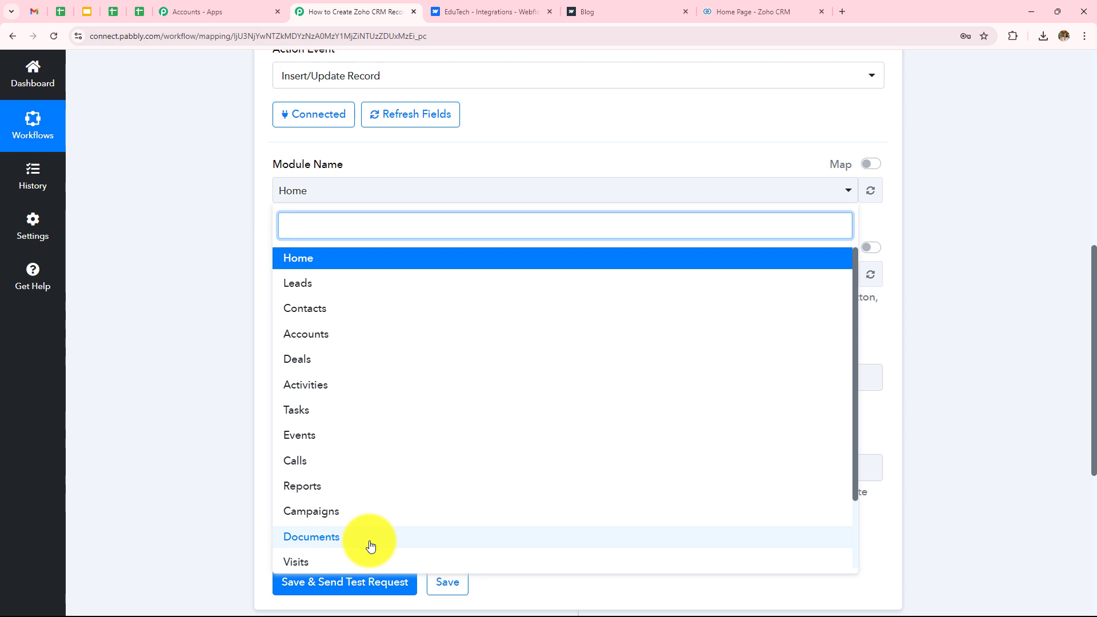
pyautogui.click(320, 286)
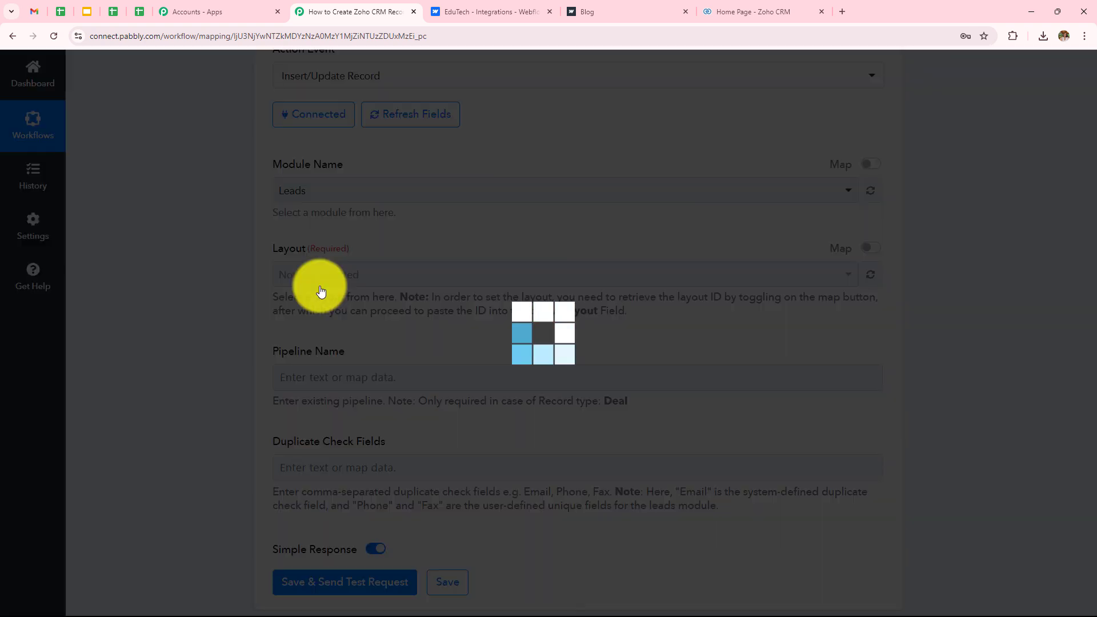
# Glance at the Zoho CRM account, then set the Layout to Standard.
pyautogui.click(740, 11)
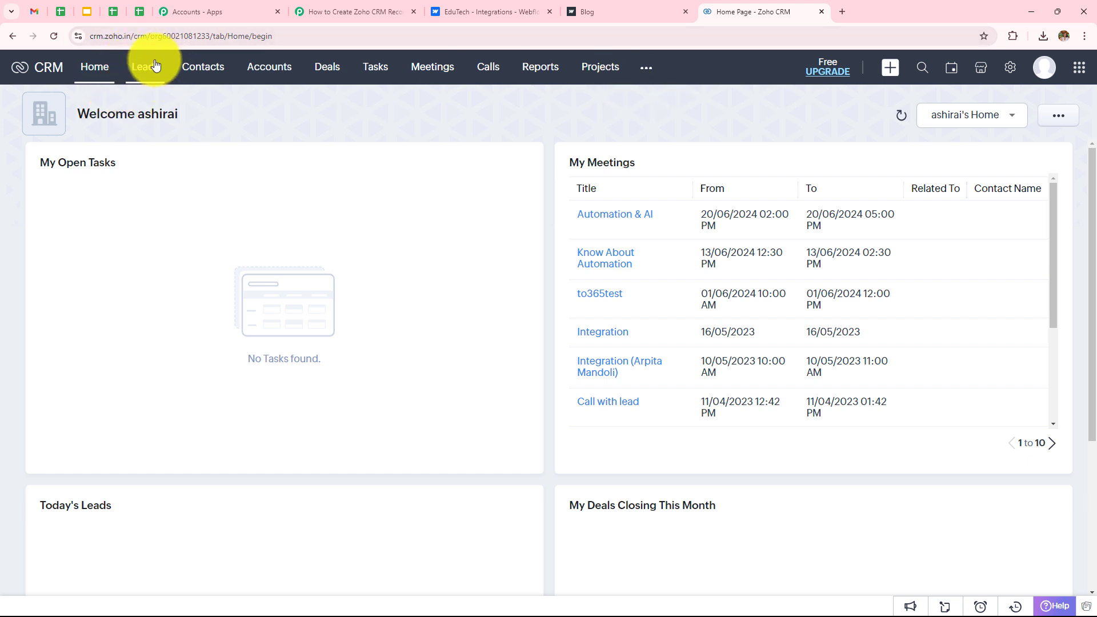
pyautogui.click(352, 10)
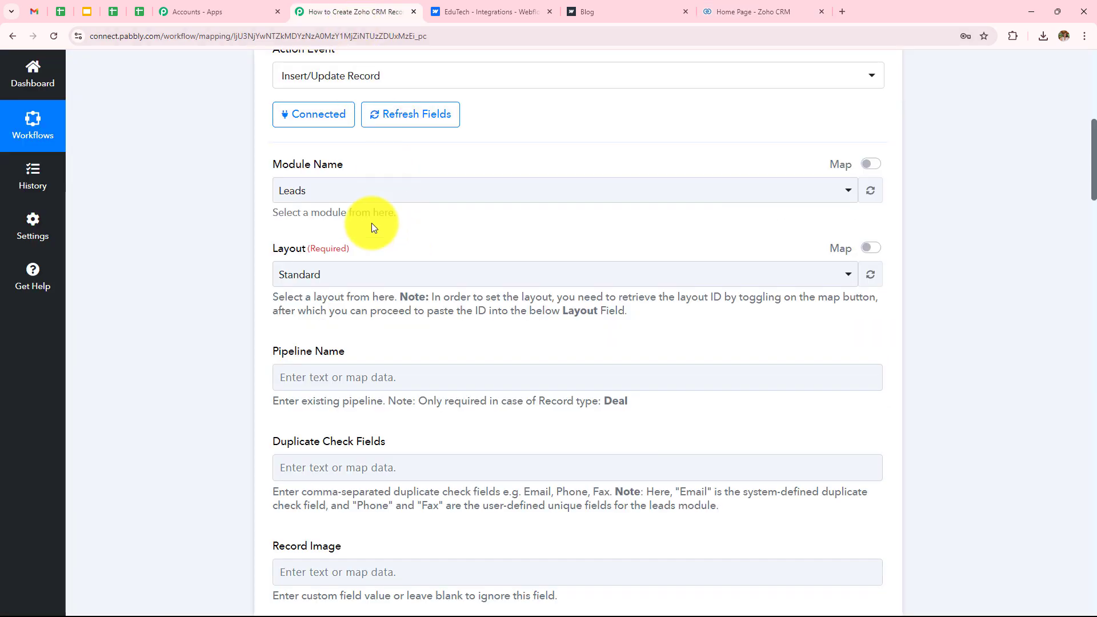
pyautogui.scroll(-1, 372, 227)
pyautogui.click(315, 212)
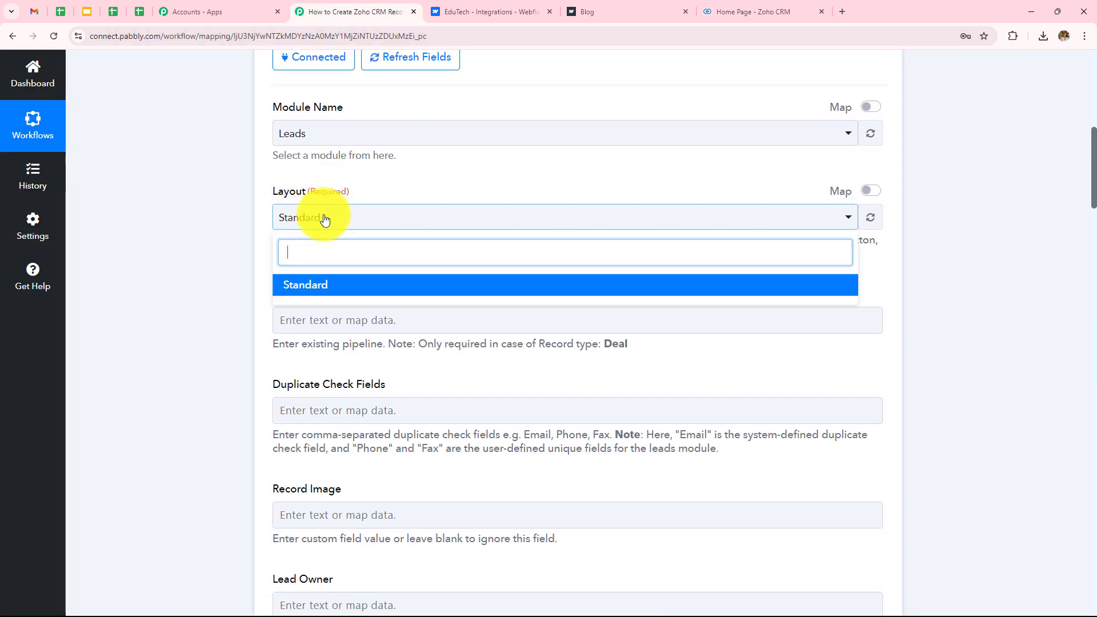
pyautogui.click(303, 293)
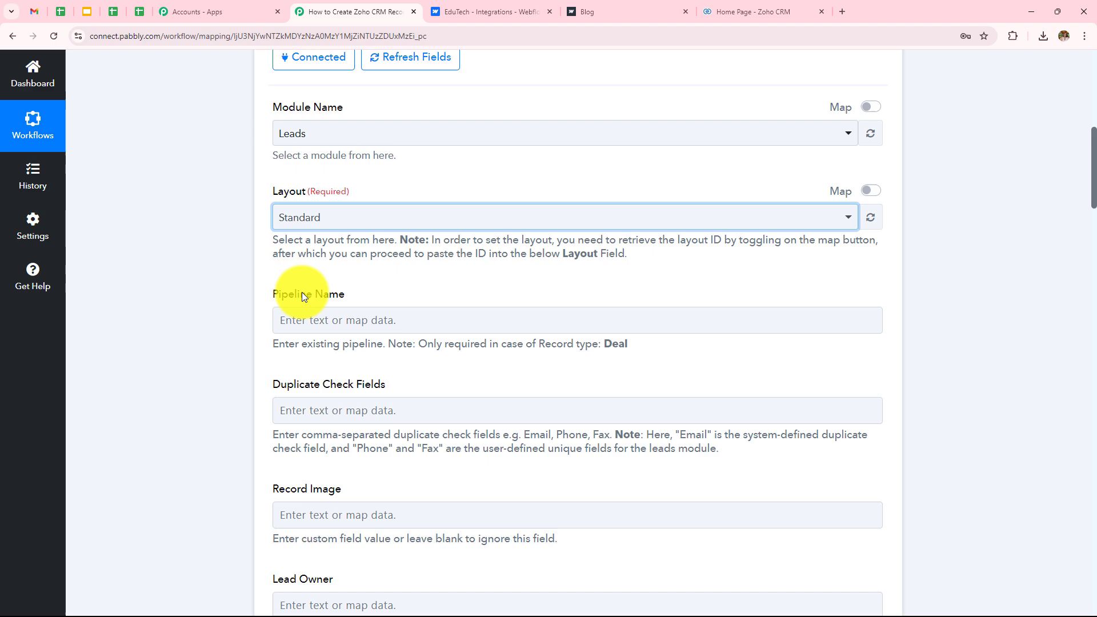
pyautogui.click(199, 293)
pyautogui.scroll(-3, 199, 294)
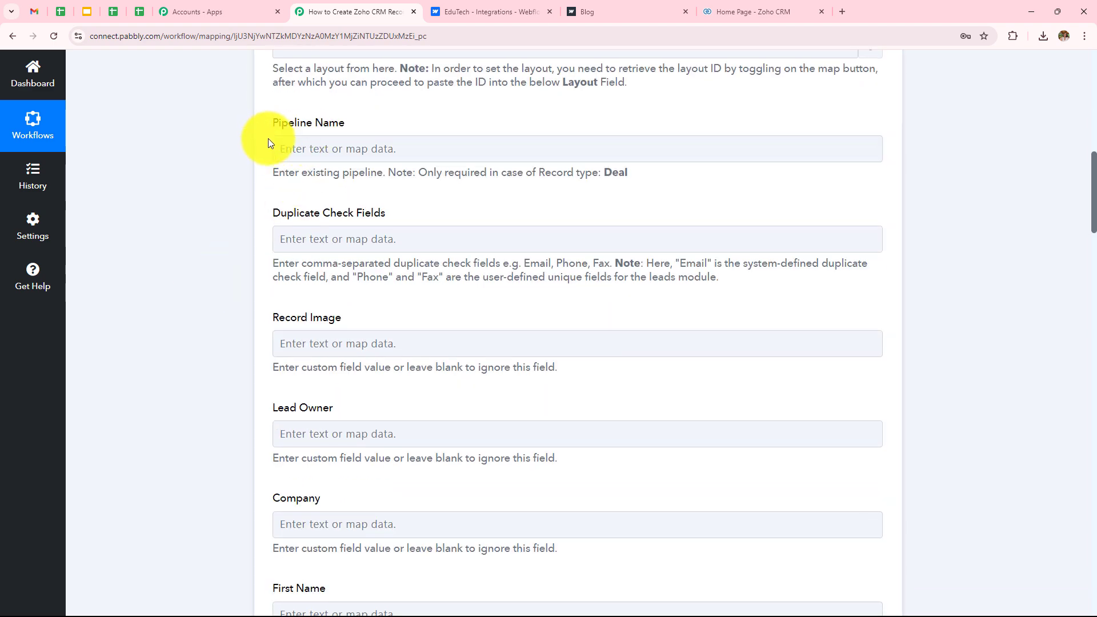
# Map the Webflow submission's first name and last name into First Name and Last Name.
pyautogui.scroll(-2, 331, 310)
pyautogui.click(332, 313)
pyautogui.scroll(-3, 332, 314)
pyautogui.scroll(-2, 334, 310)
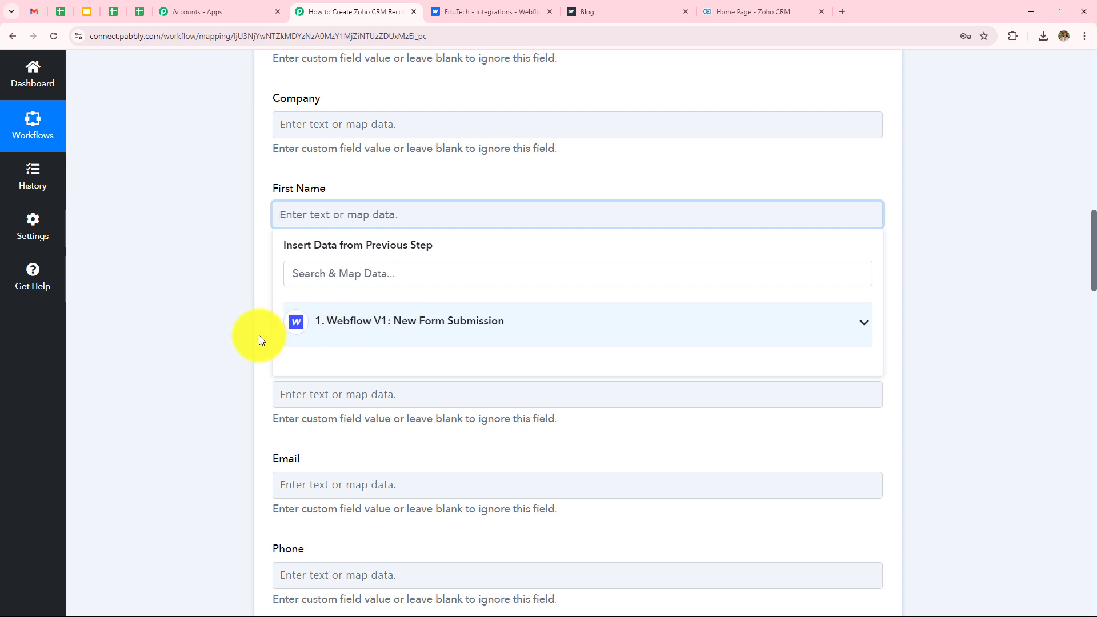
pyautogui.click(380, 340)
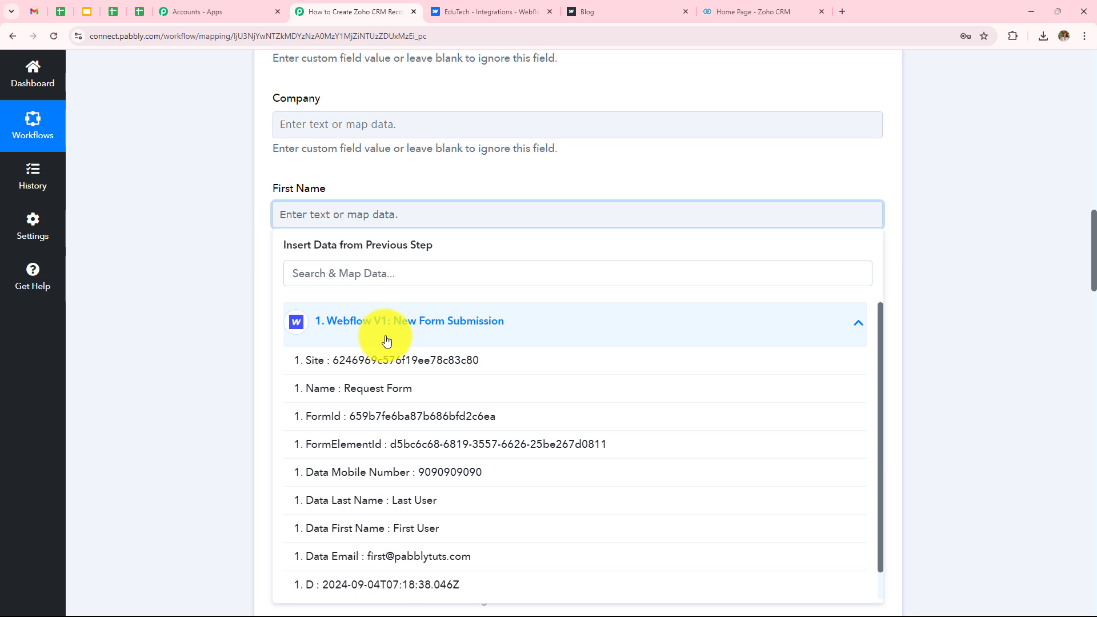
pyautogui.click(429, 529)
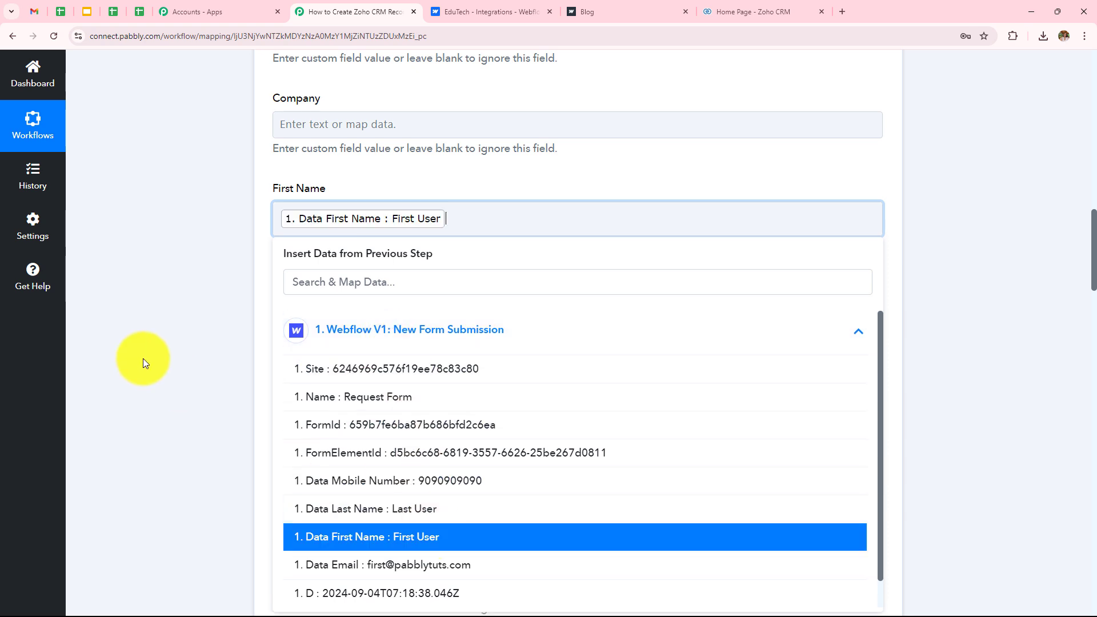
pyautogui.click(194, 354)
pyautogui.click(294, 313)
pyautogui.click(347, 420)
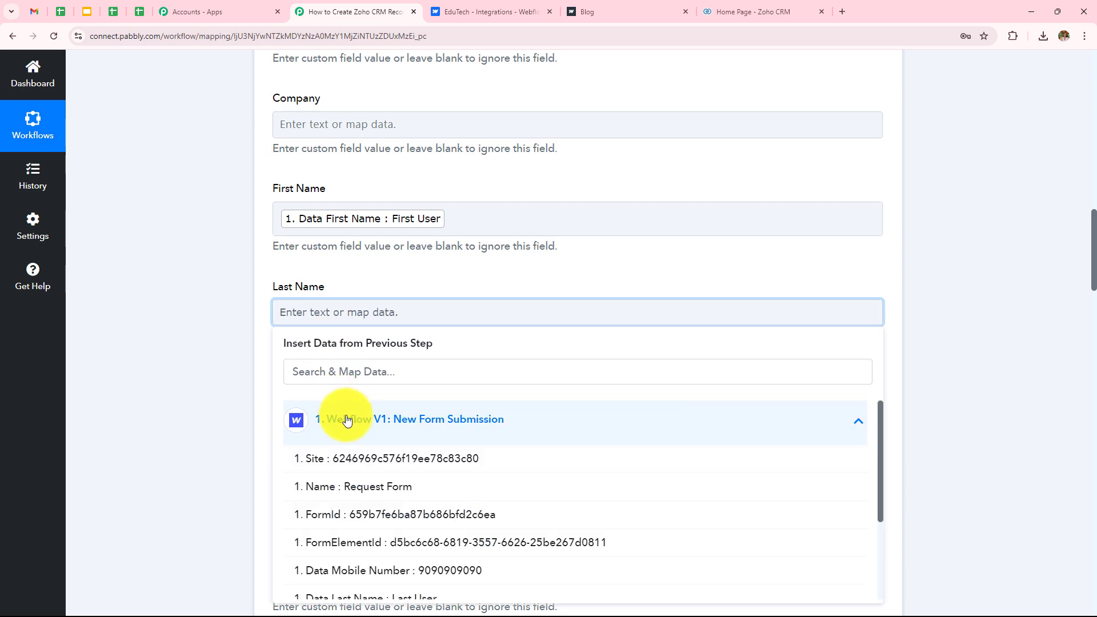
pyautogui.scroll(-2, 347, 420)
pyautogui.click(473, 491)
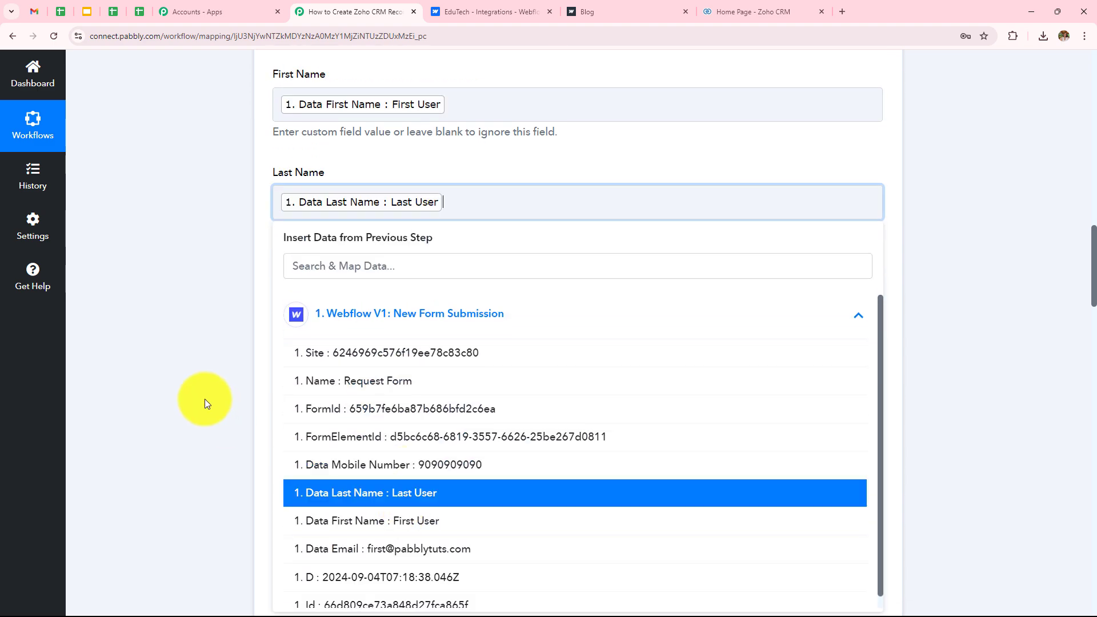
# Map the submitted email into Email and the mobile number into Phone.
pyautogui.click(207, 404)
pyautogui.scroll(-3, 367, 313)
pyautogui.click(370, 271)
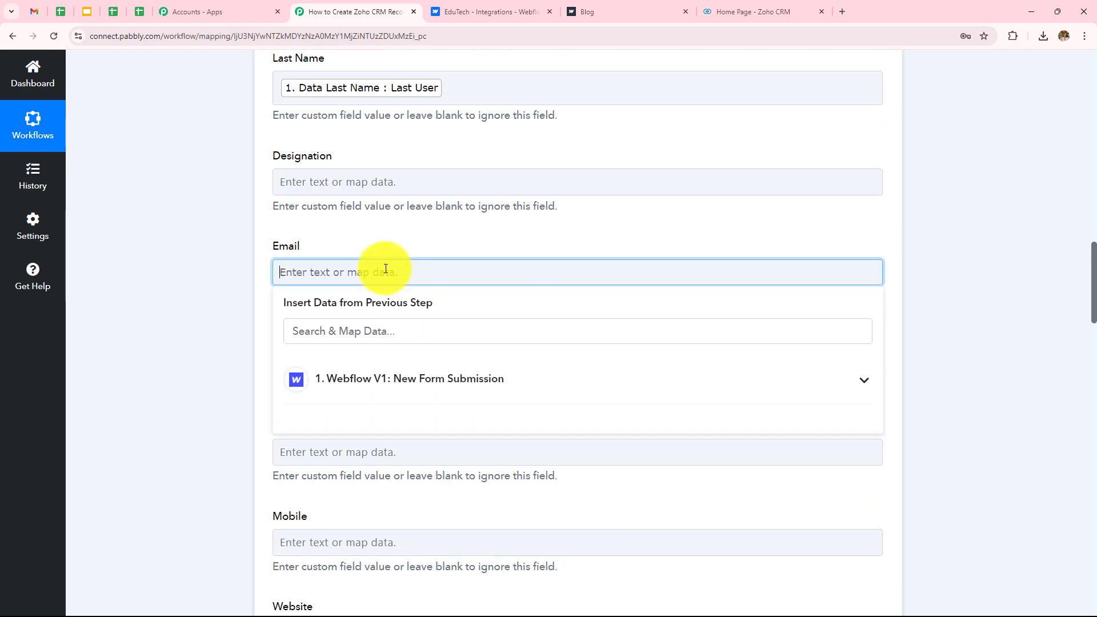
pyautogui.click(421, 379)
pyautogui.scroll(-3, 421, 384)
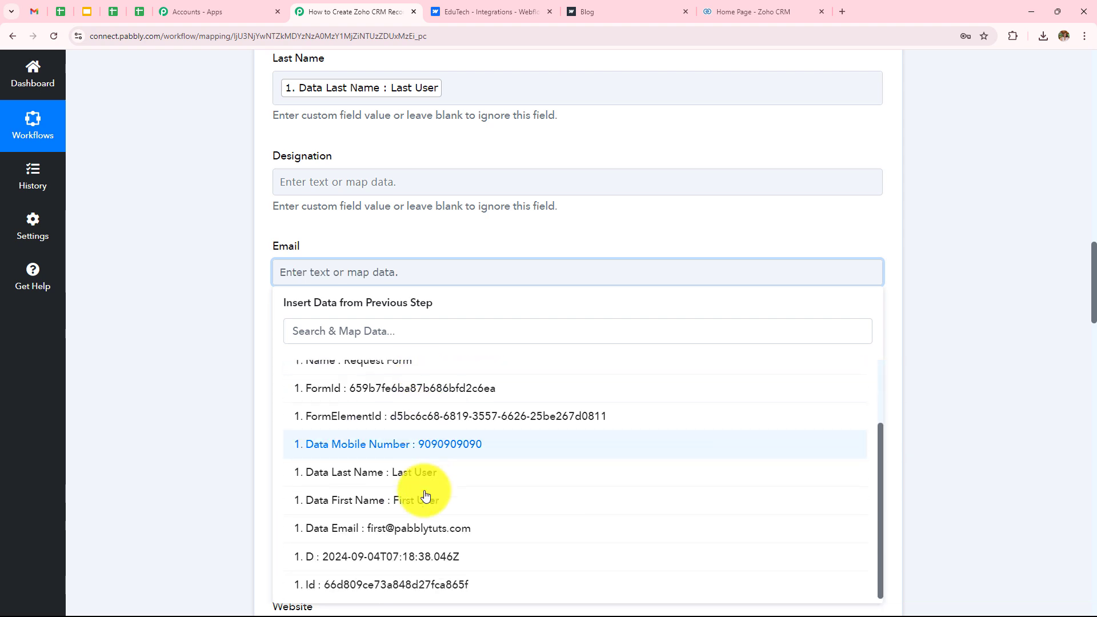
pyautogui.click(424, 527)
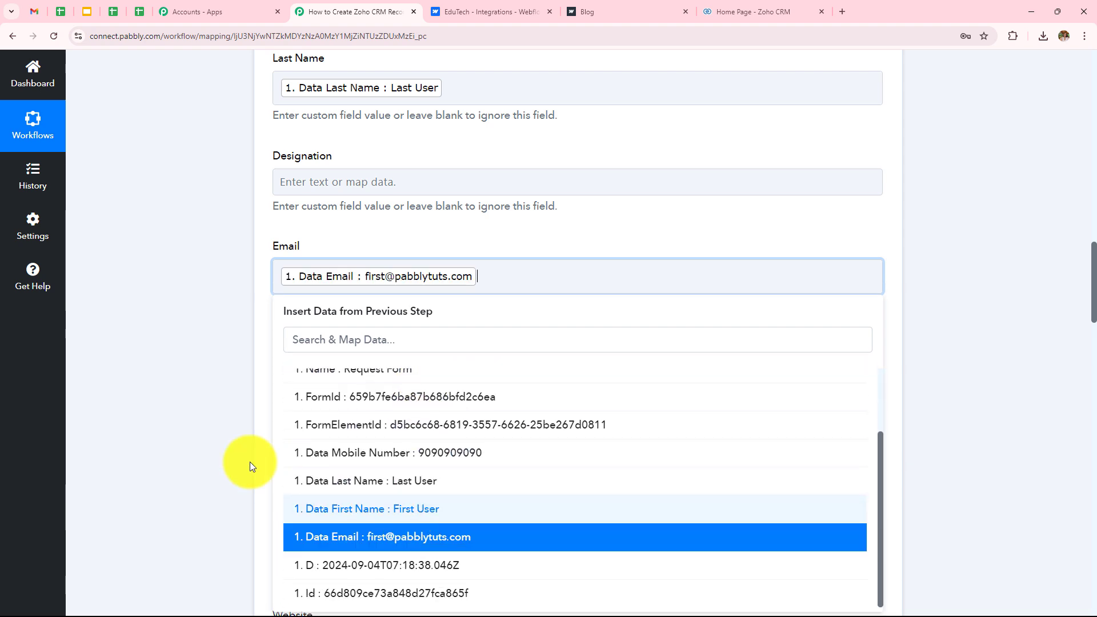
pyautogui.click(246, 464)
pyautogui.scroll(-1, 379, 335)
pyautogui.click(383, 313)
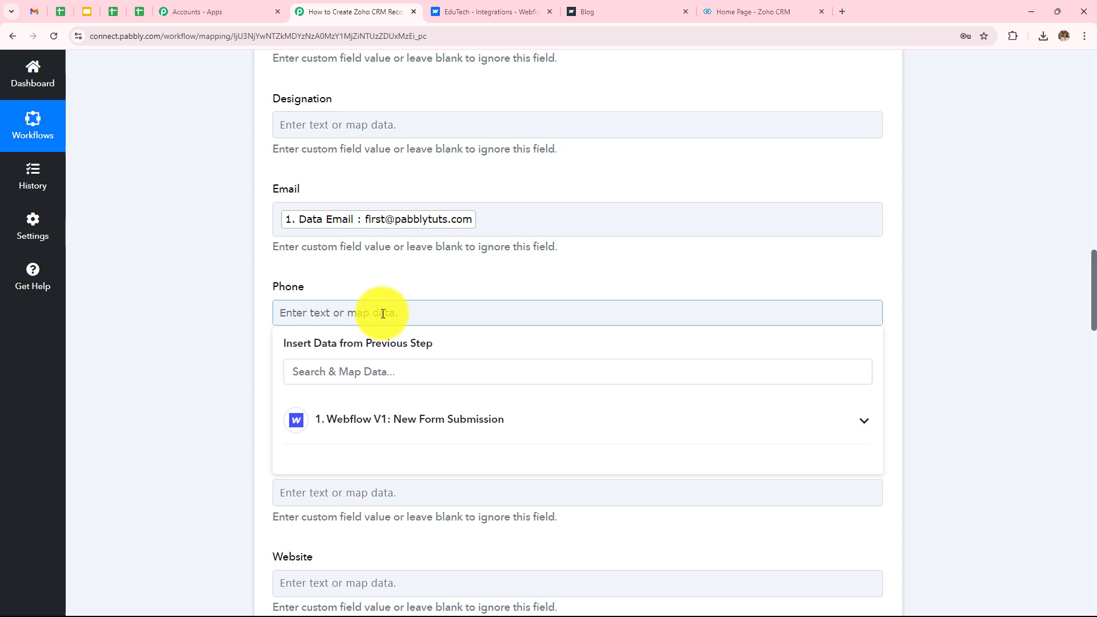
pyautogui.click(404, 437)
pyautogui.scroll(-3, 418, 503)
pyautogui.click(425, 456)
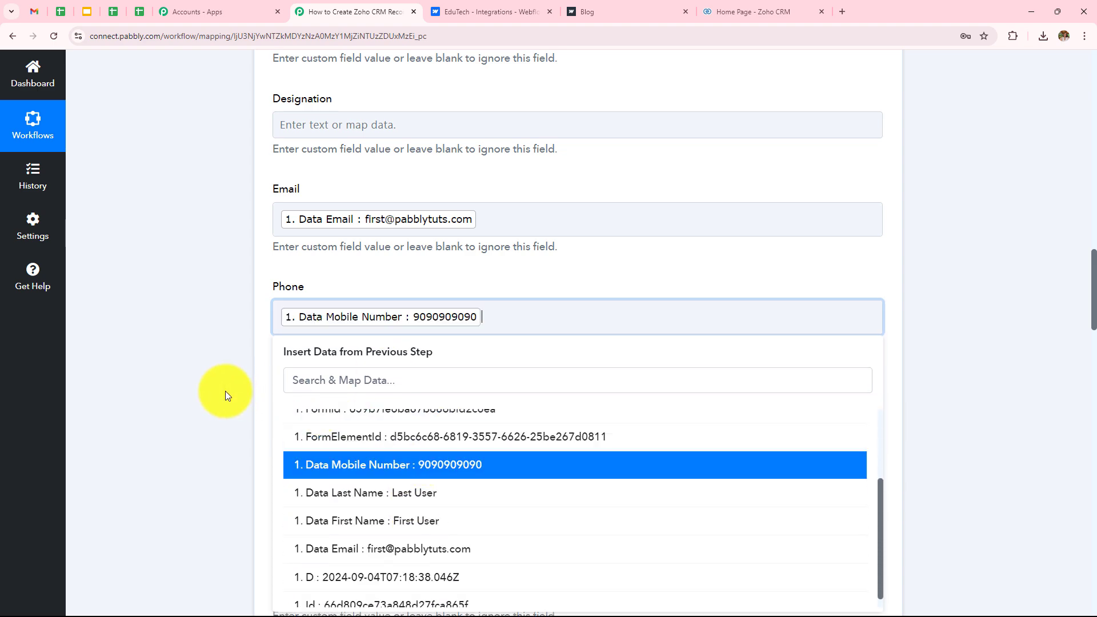
pyautogui.click(225, 391)
# Review the remaining lead fields and leave Designation empty.
pyautogui.scroll(-4, 526, 330)
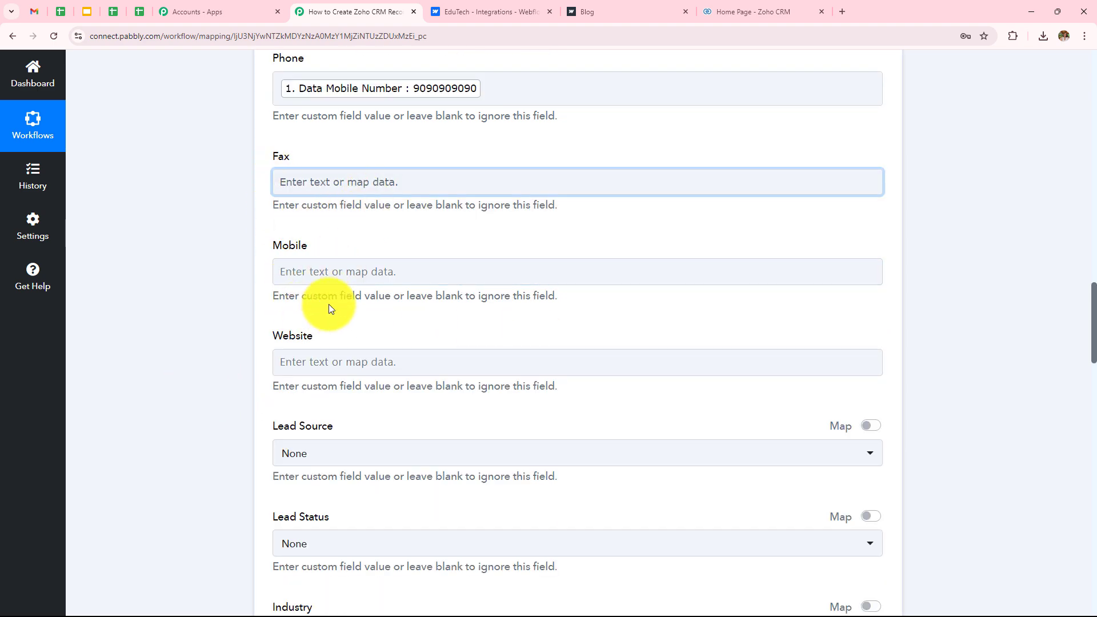
pyautogui.scroll(-3, 338, 320)
pyautogui.click(292, 292)
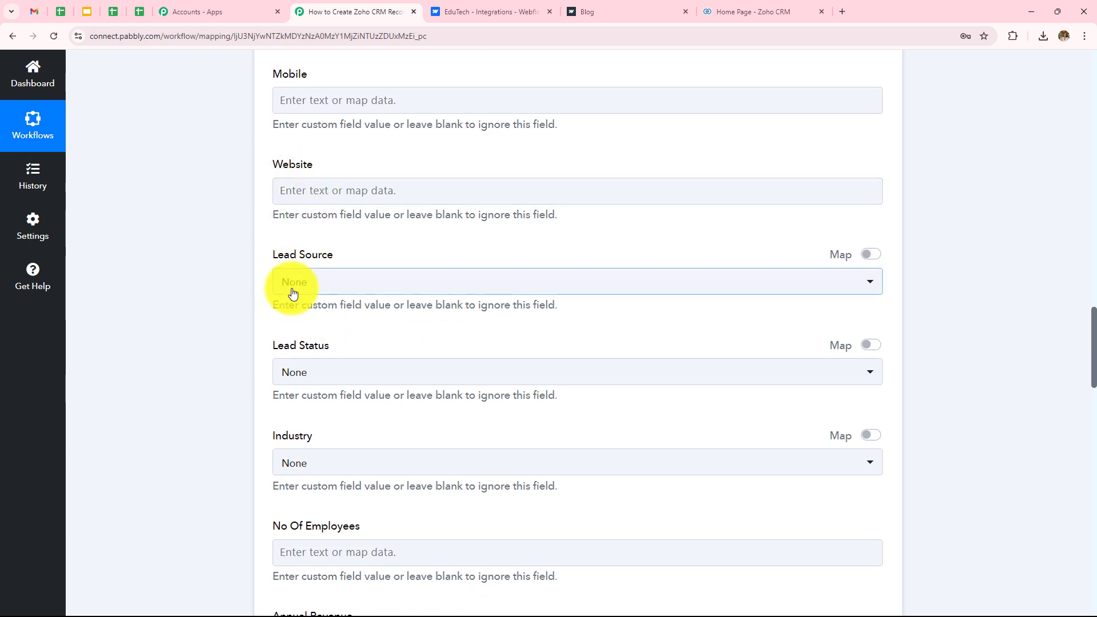
pyautogui.scroll(-2, 293, 293)
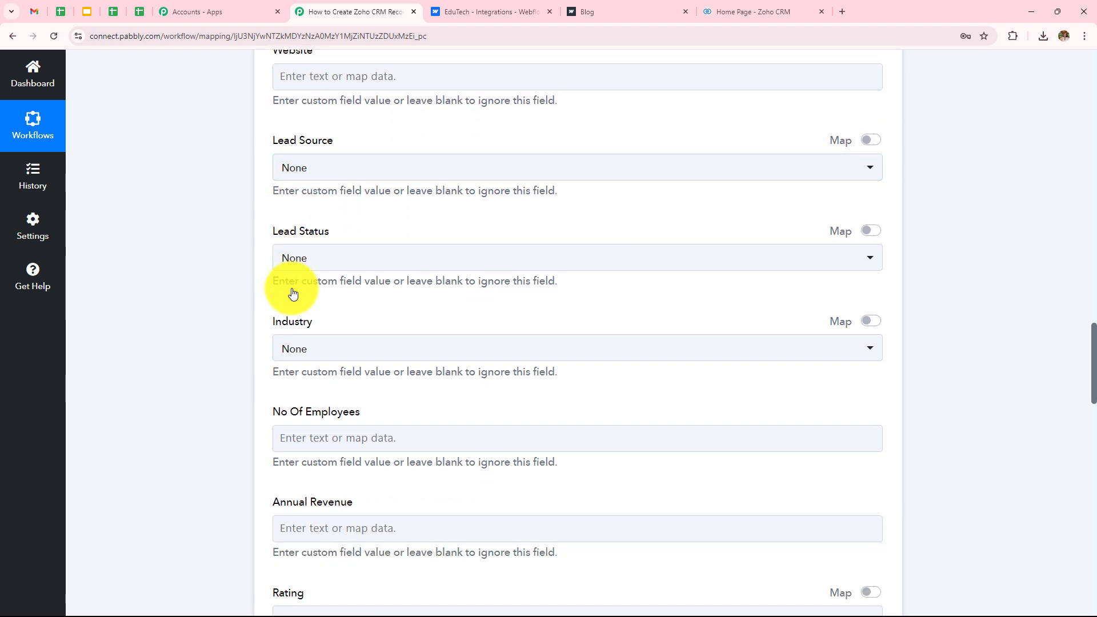
pyautogui.scroll(-8, 292, 293)
pyautogui.scroll(-3, 293, 293)
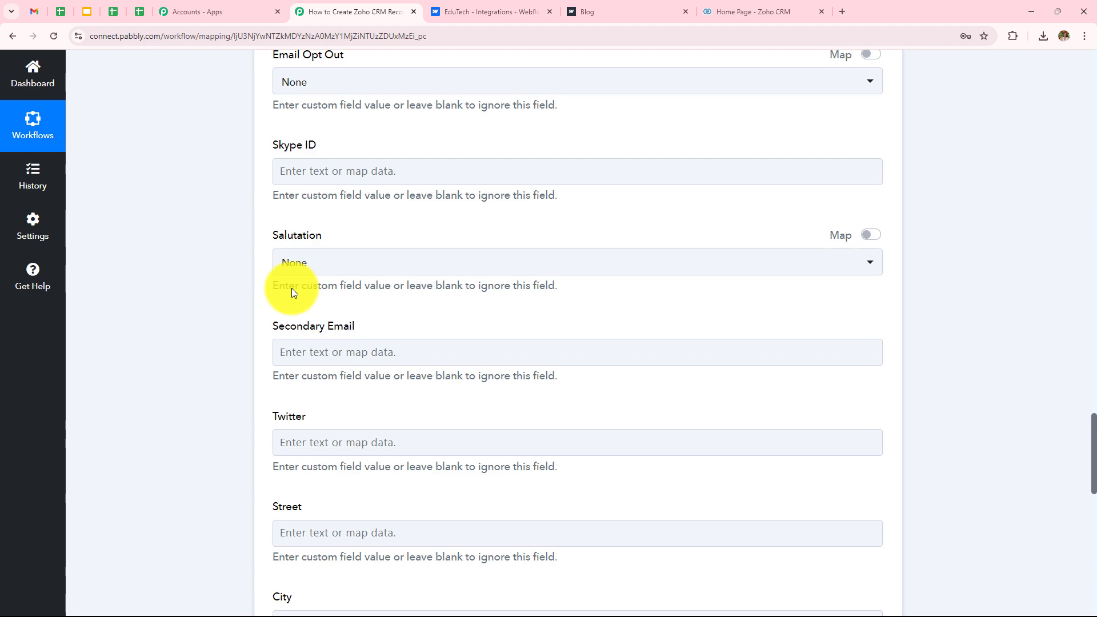
pyautogui.scroll(-3, 293, 294)
pyautogui.scroll(-7, 291, 292)
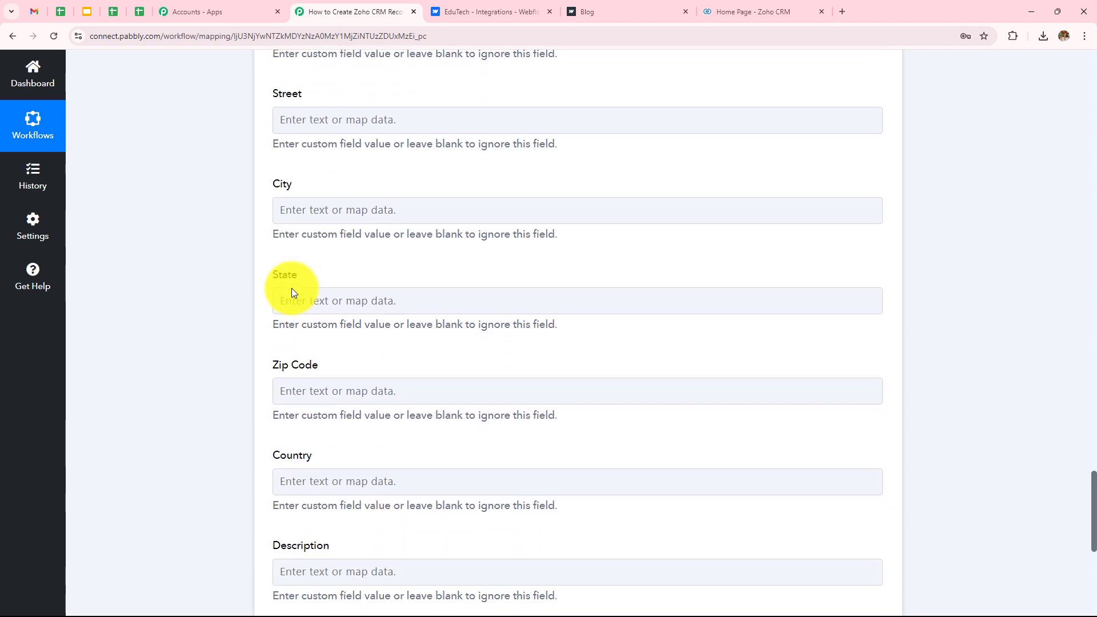
pyautogui.scroll(16, 292, 288)
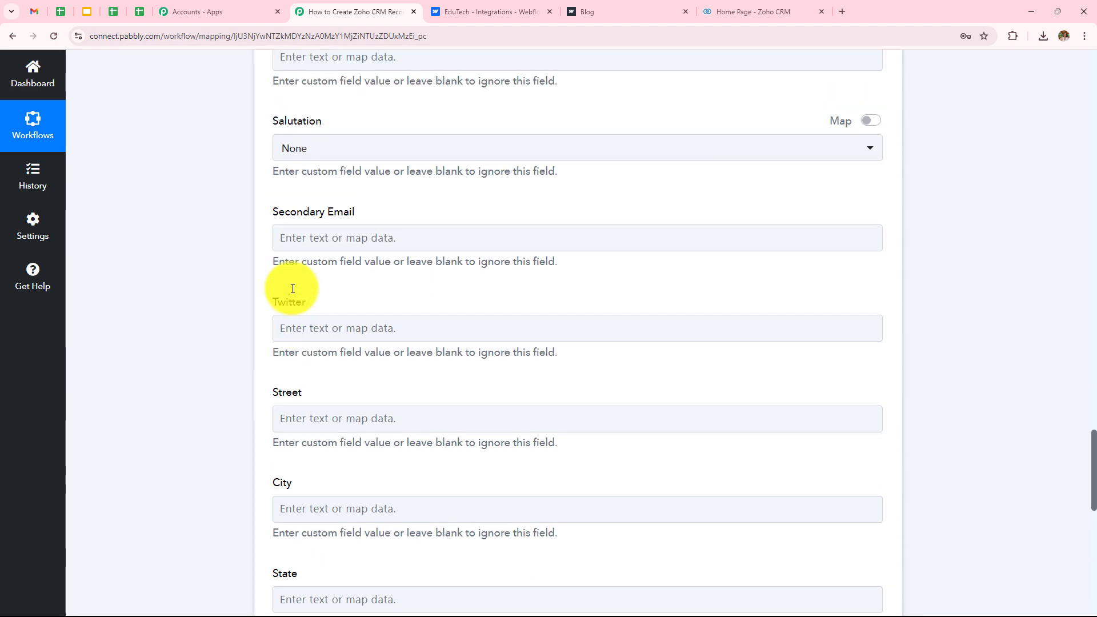
pyautogui.scroll(15, 293, 289)
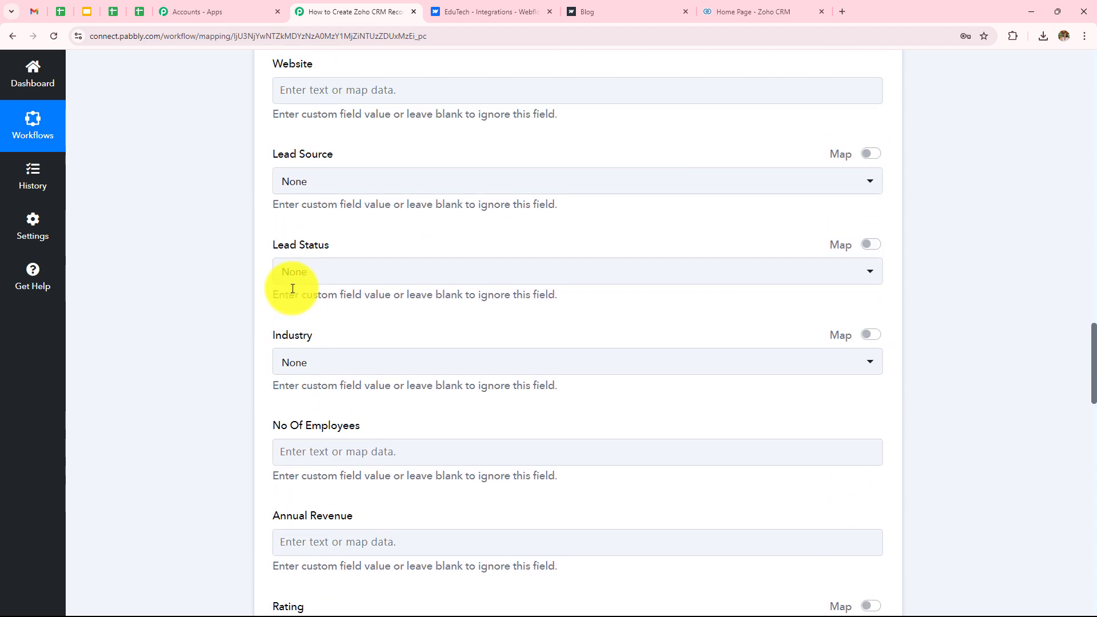
pyautogui.scroll(1, 293, 289)
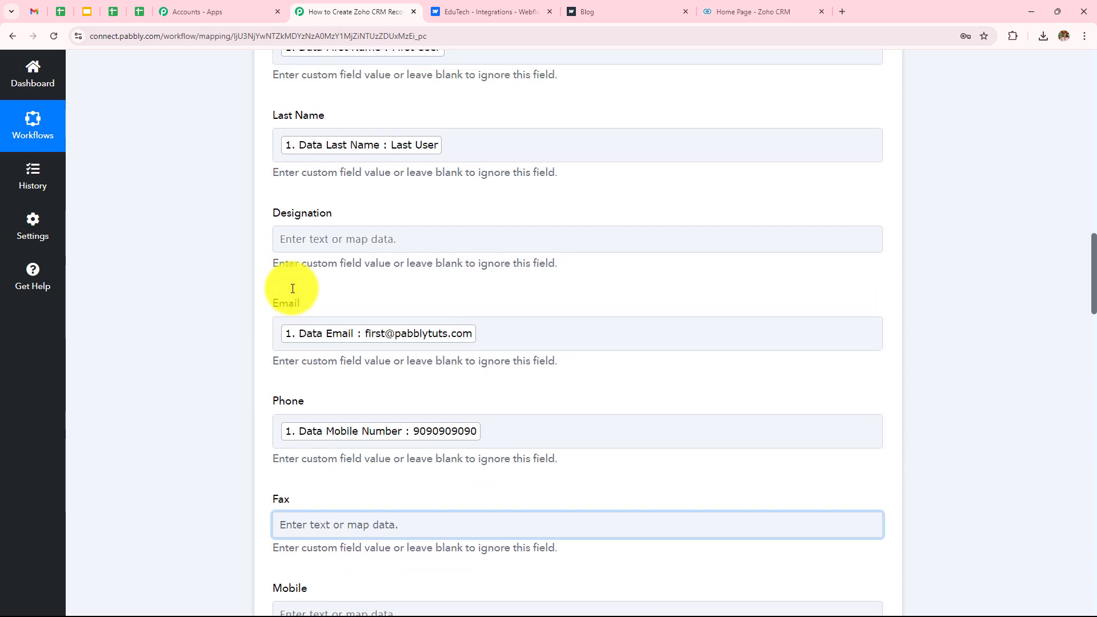
pyautogui.scroll(1, 293, 289)
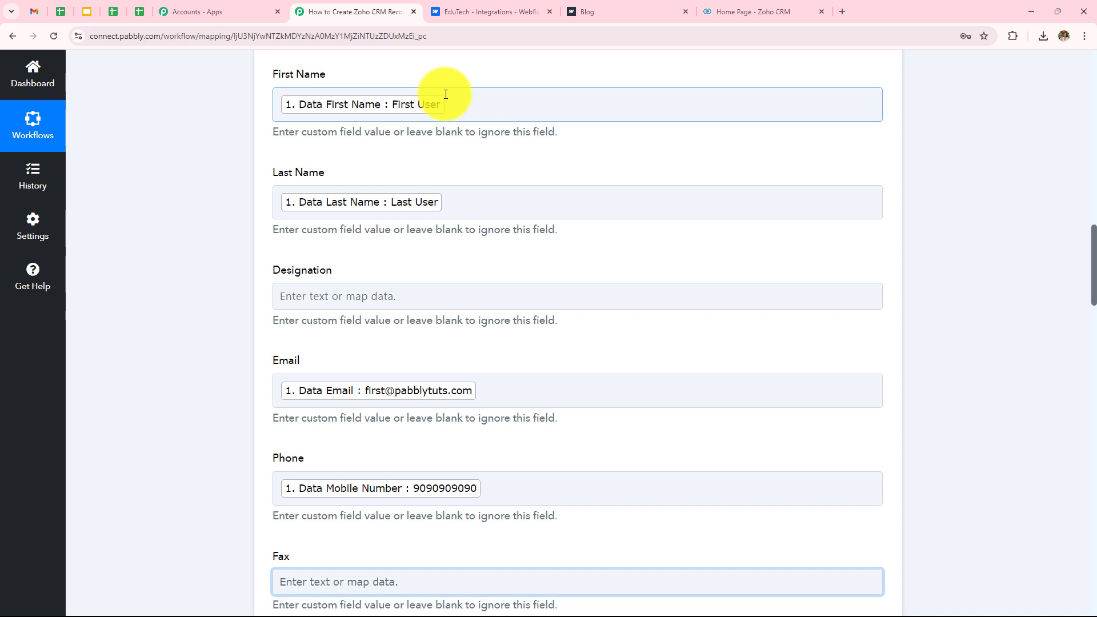
pyautogui.click(400, 292)
pyautogui.write('n')
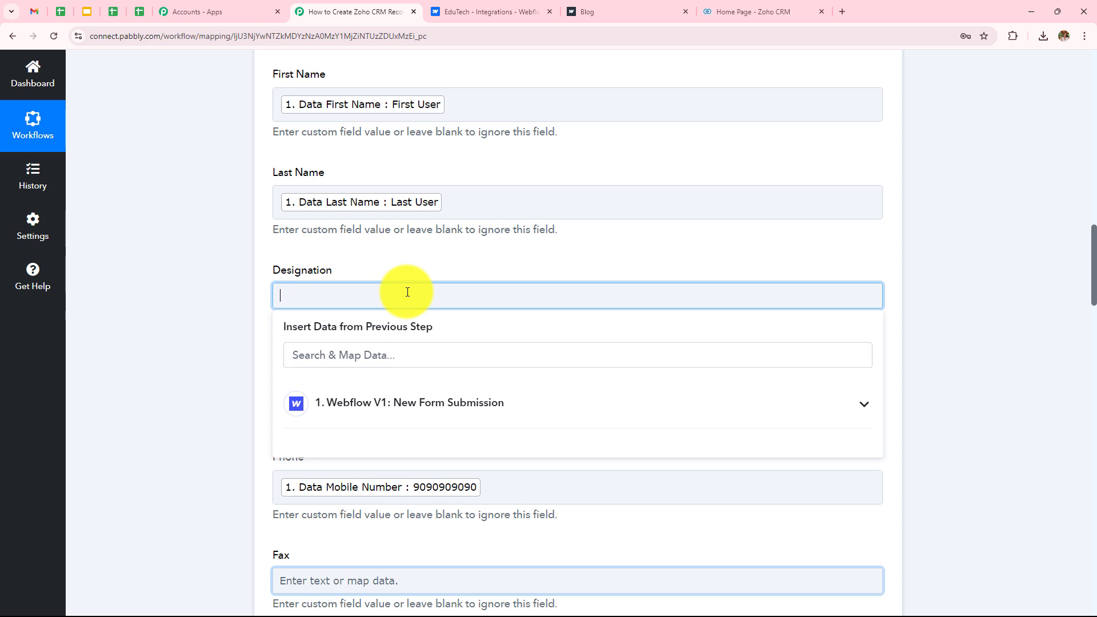
pyautogui.click(215, 309)
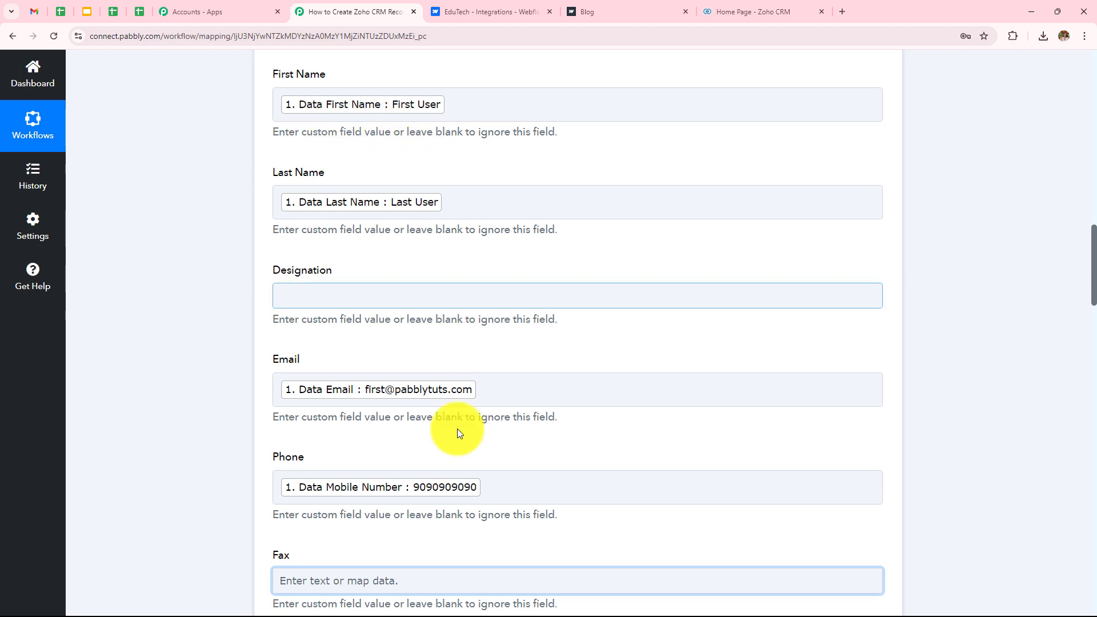
# Save the mapping and send a test request that creates a lead in Zoho.
pyautogui.scroll(-3, 642, 367)
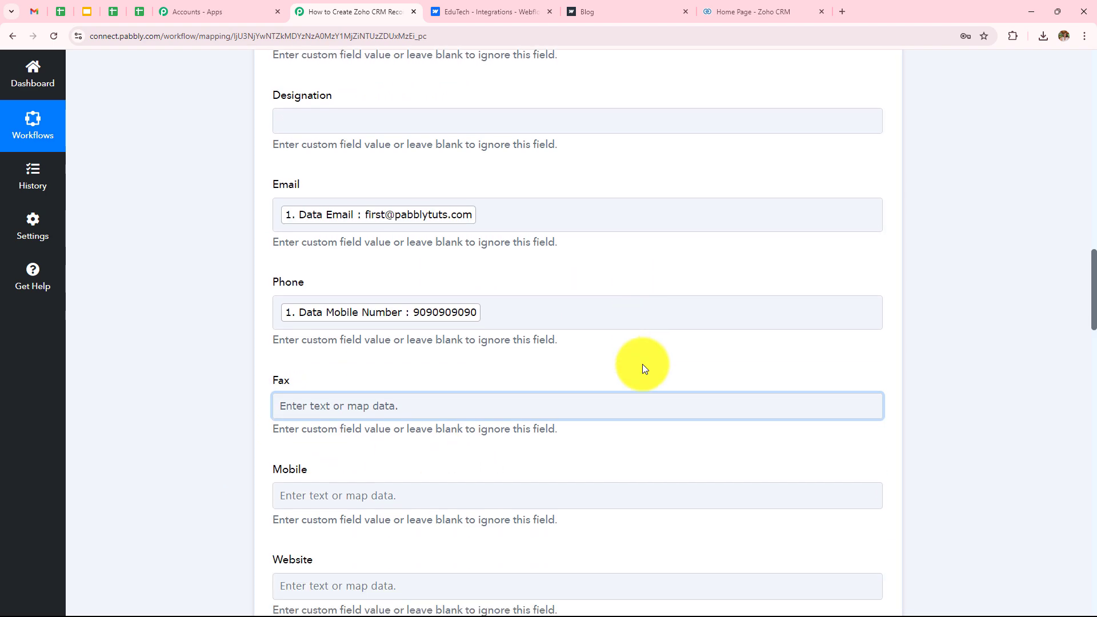
pyautogui.scroll(-20, 642, 365)
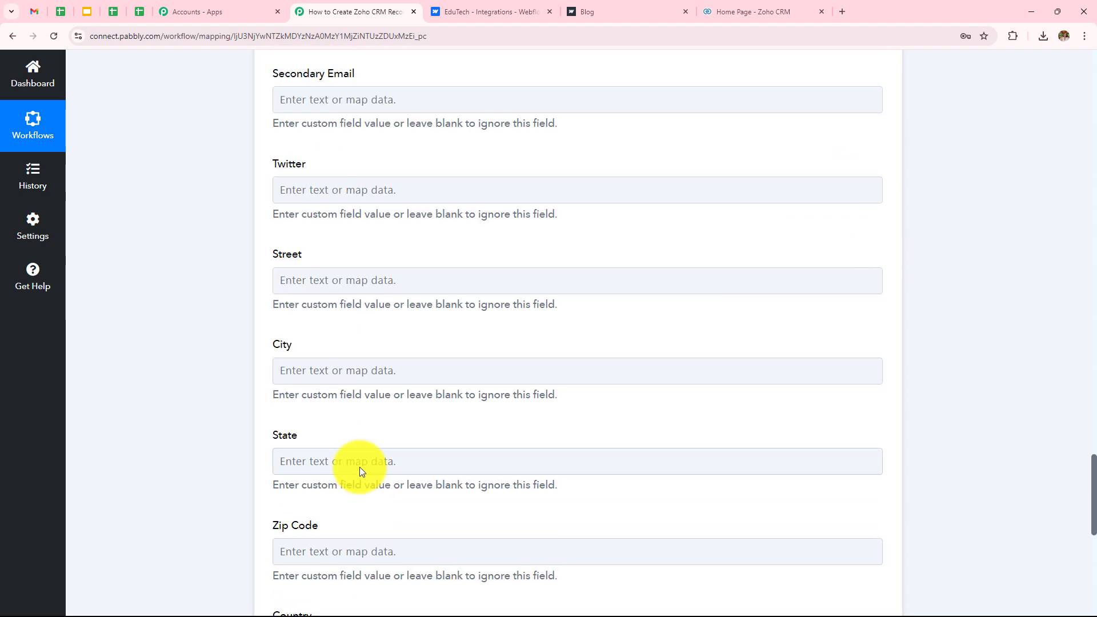
pyautogui.scroll(-8, 359, 467)
pyautogui.click(360, 400)
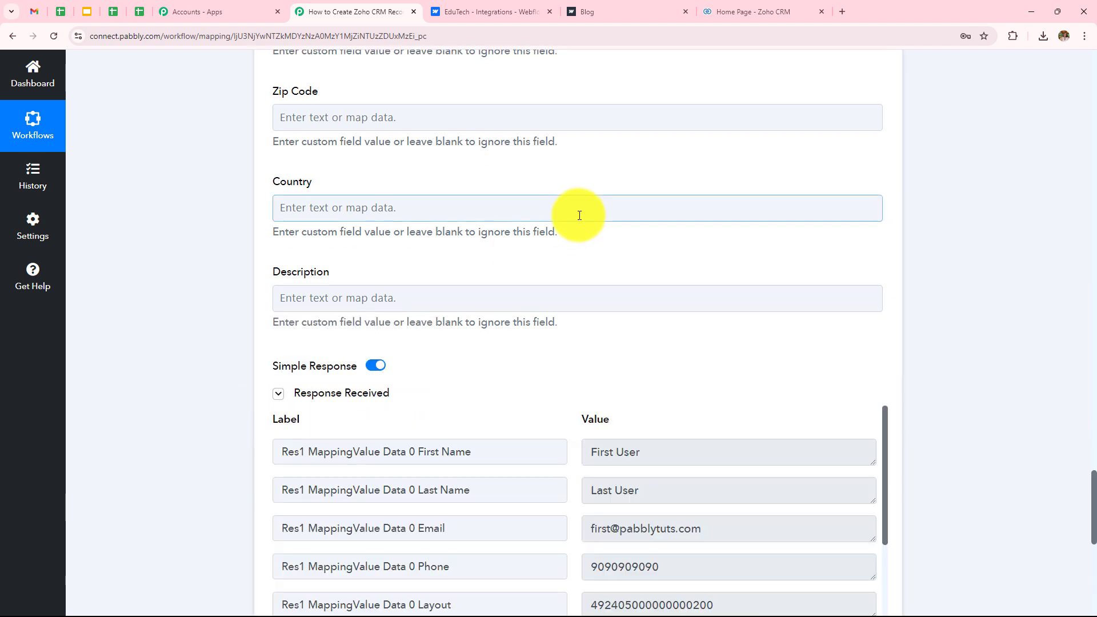
pyautogui.scroll(-3, 580, 216)
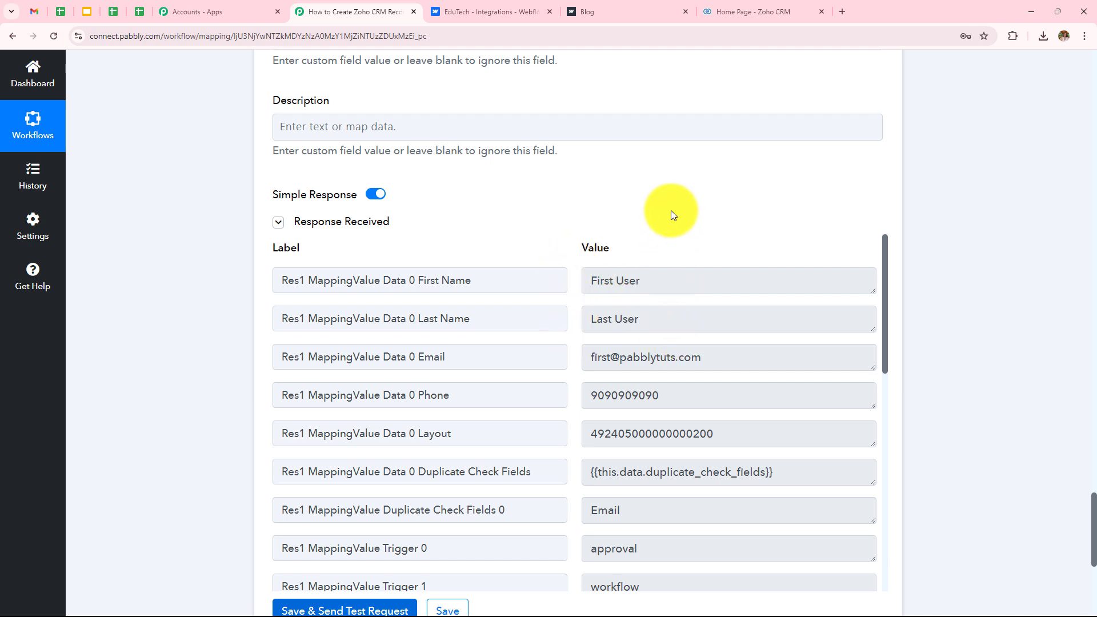
# Reload Zoho CRM's Leads list, inspect the new test lead's record, and return to the list.
pyautogui.click(760, 10)
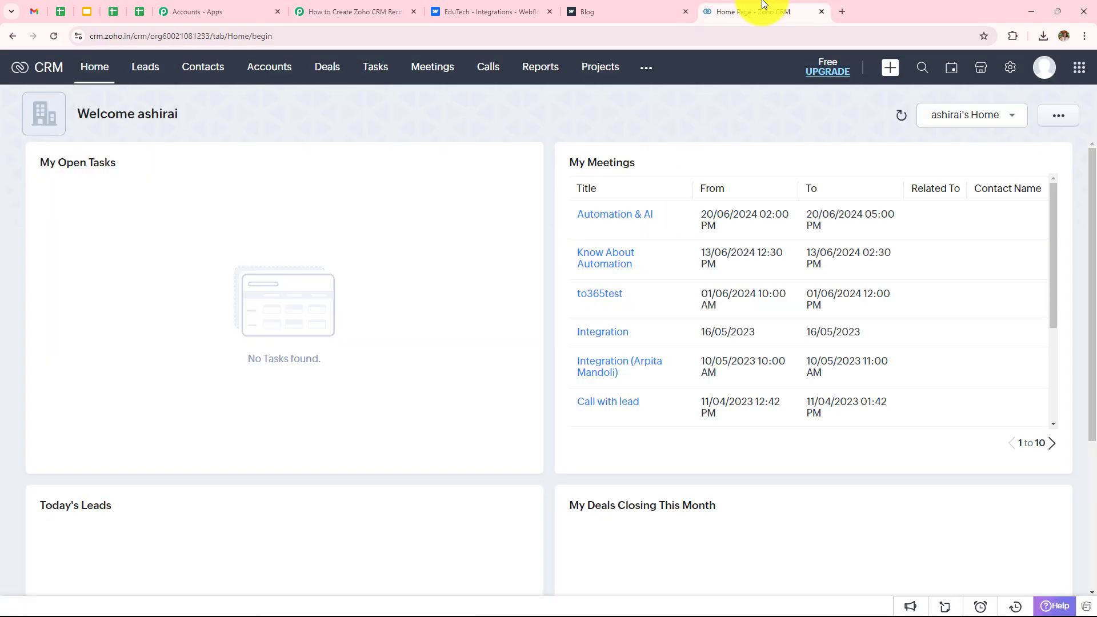
pyautogui.click(155, 71)
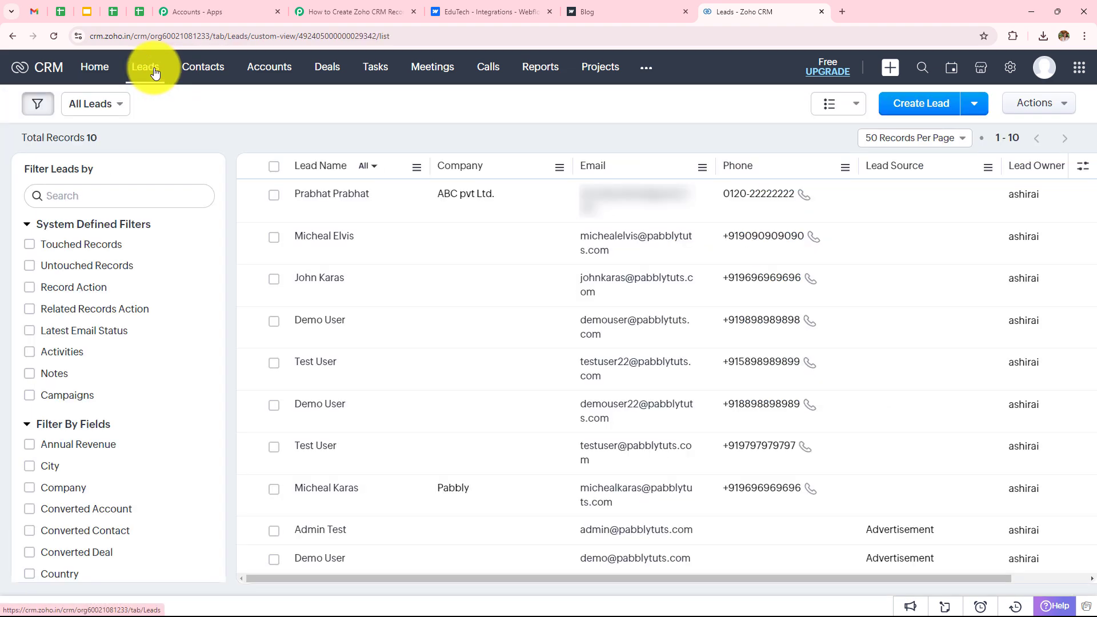
pyautogui.click(56, 37)
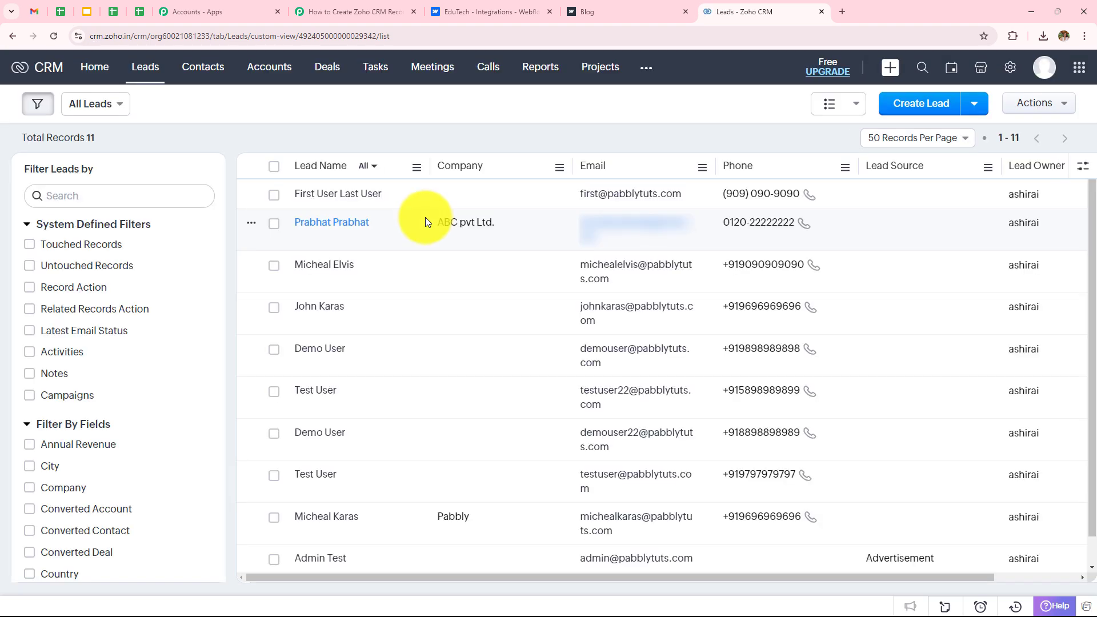
pyautogui.click(309, 200)
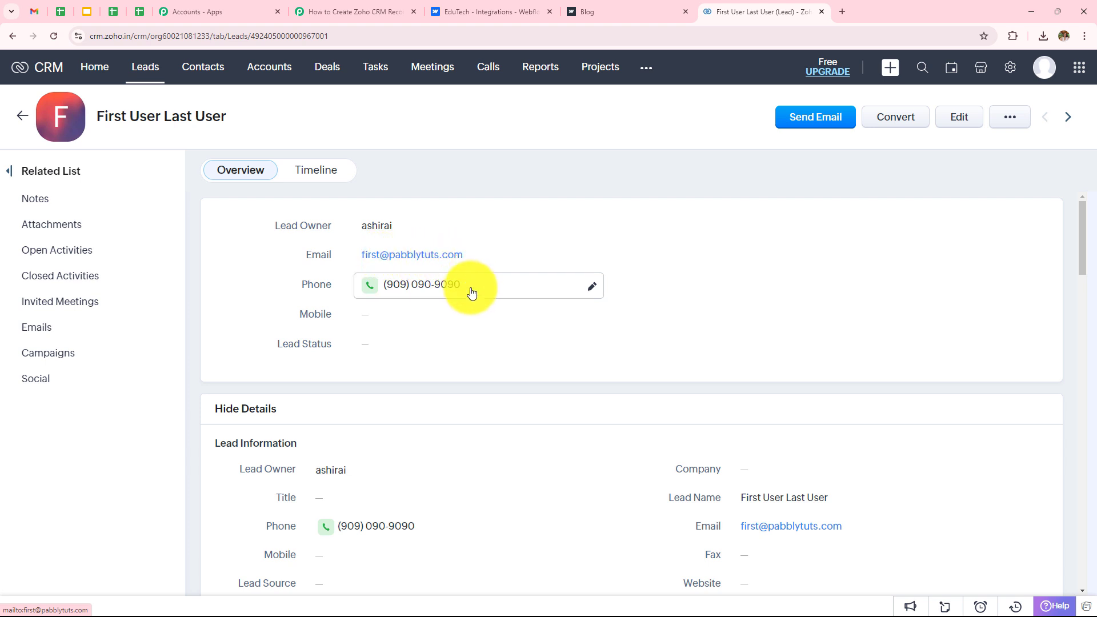
pyautogui.scroll(-1, 479, 354)
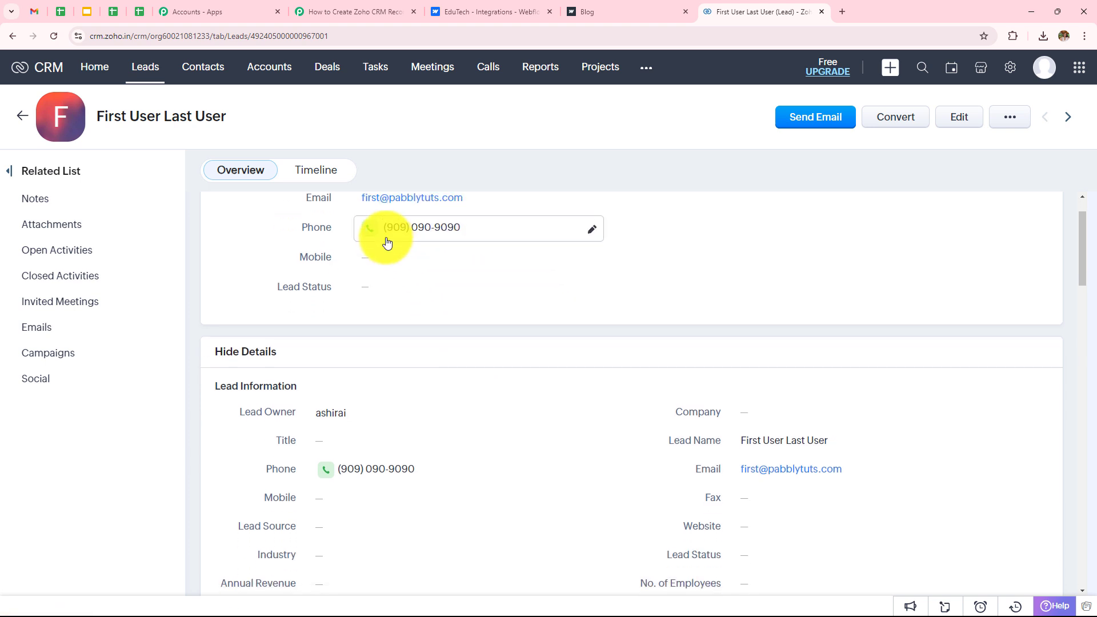
pyautogui.scroll(1, 489, 421)
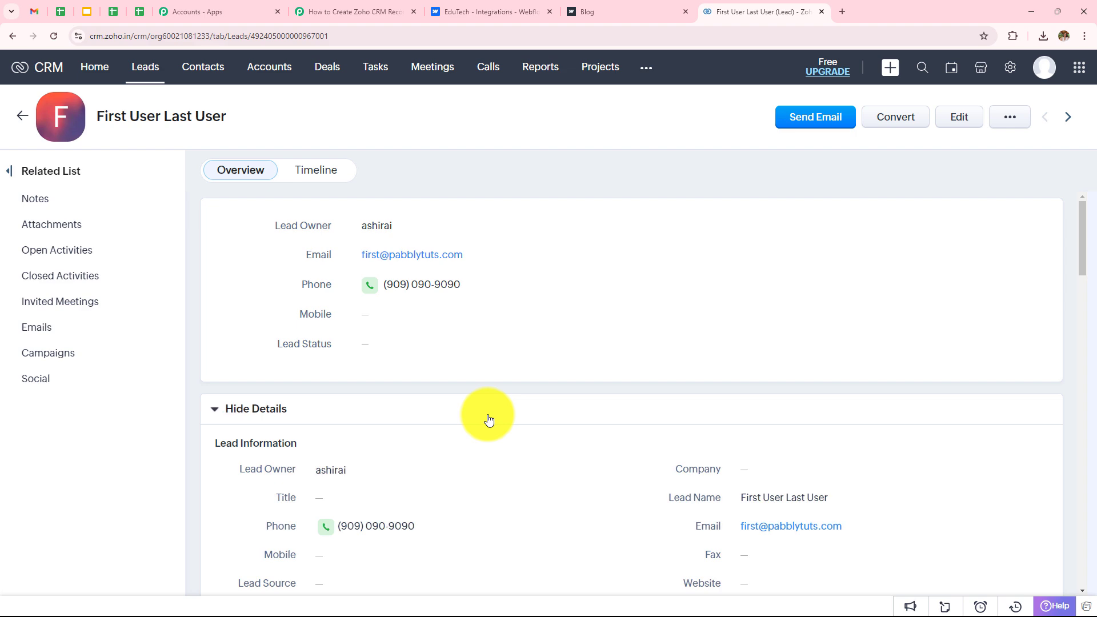
pyautogui.click(12, 36)
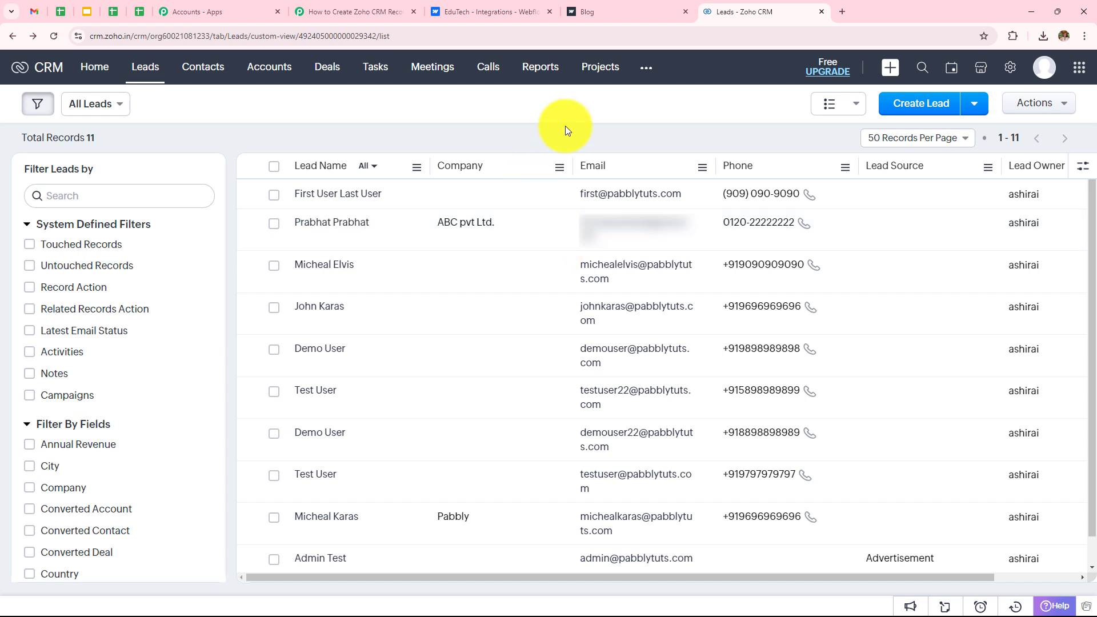
# Submit the site's contact form as Latest User with an email address and mobile number.
pyautogui.click(609, 6)
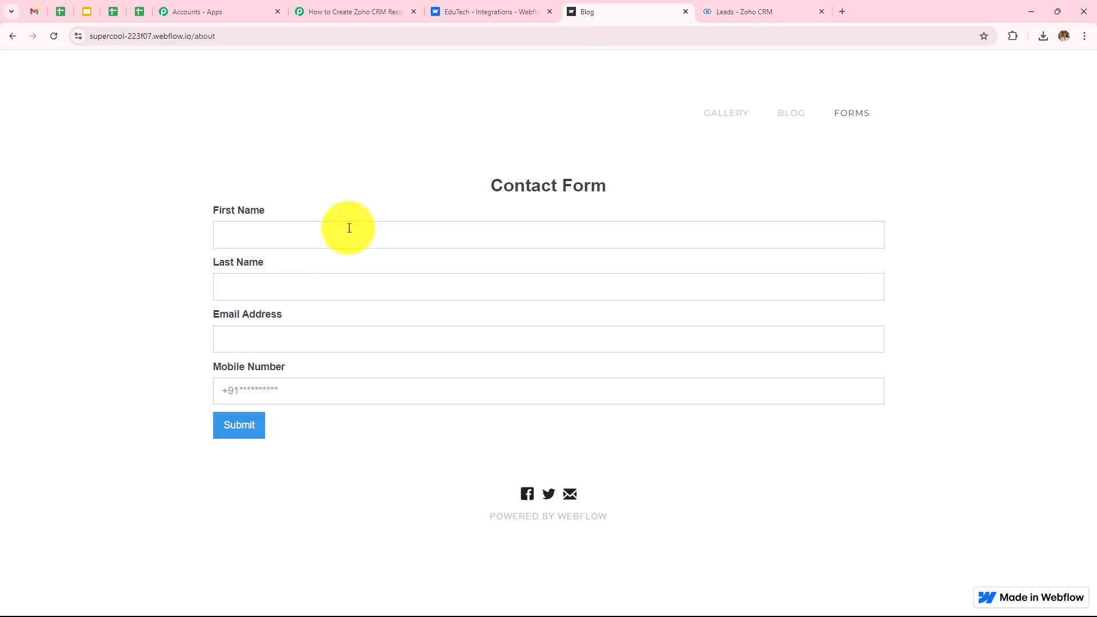
pyautogui.click(349, 235)
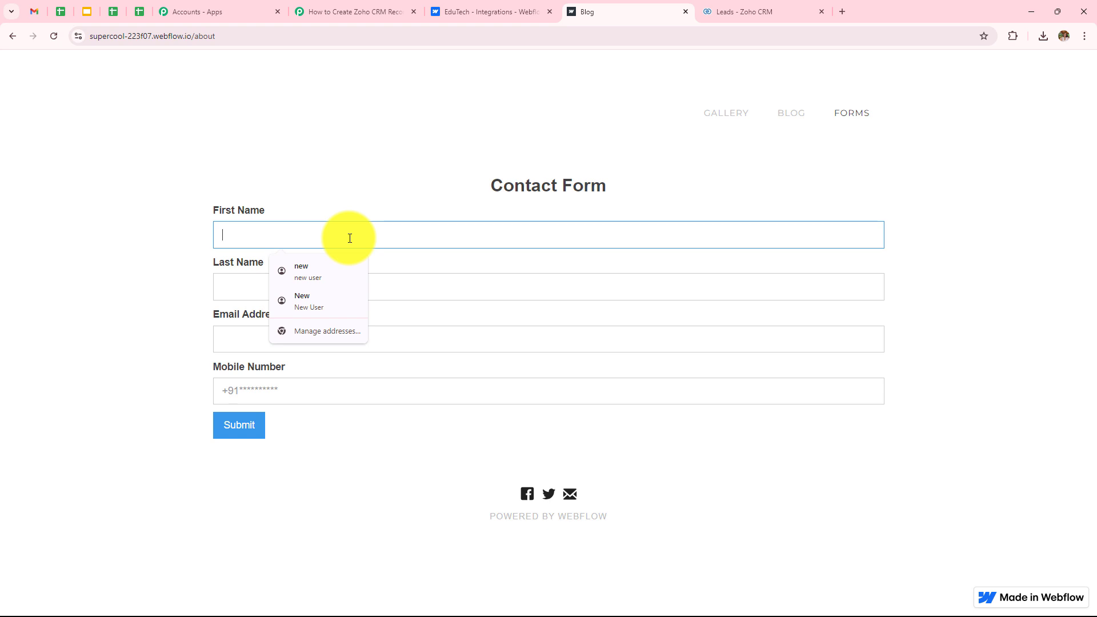
pyautogui.write('Latest')
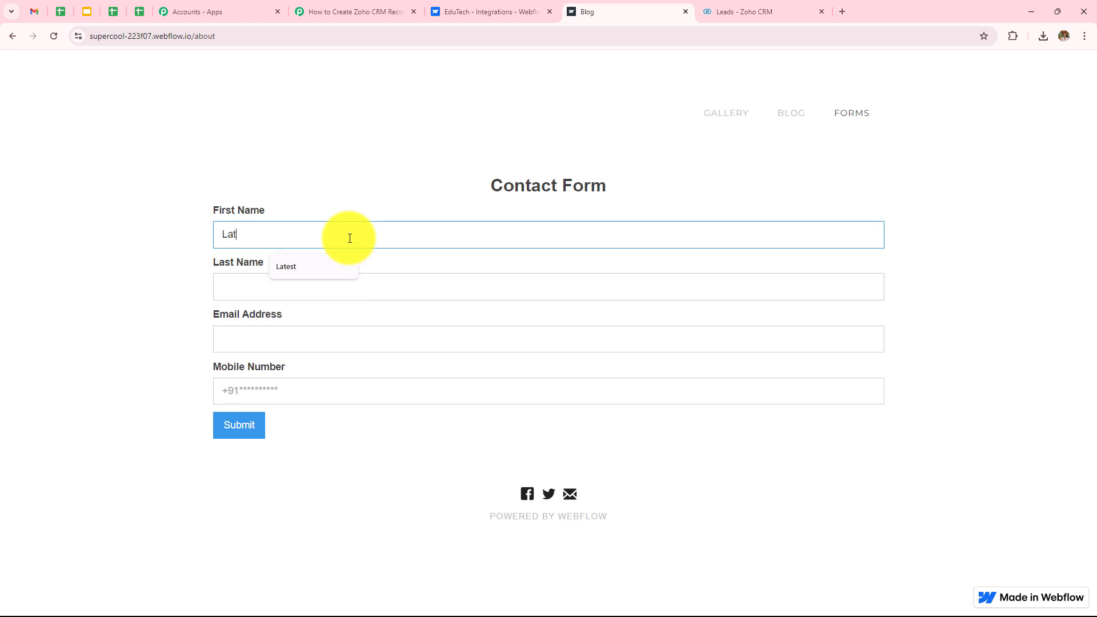
pyautogui.click(349, 289)
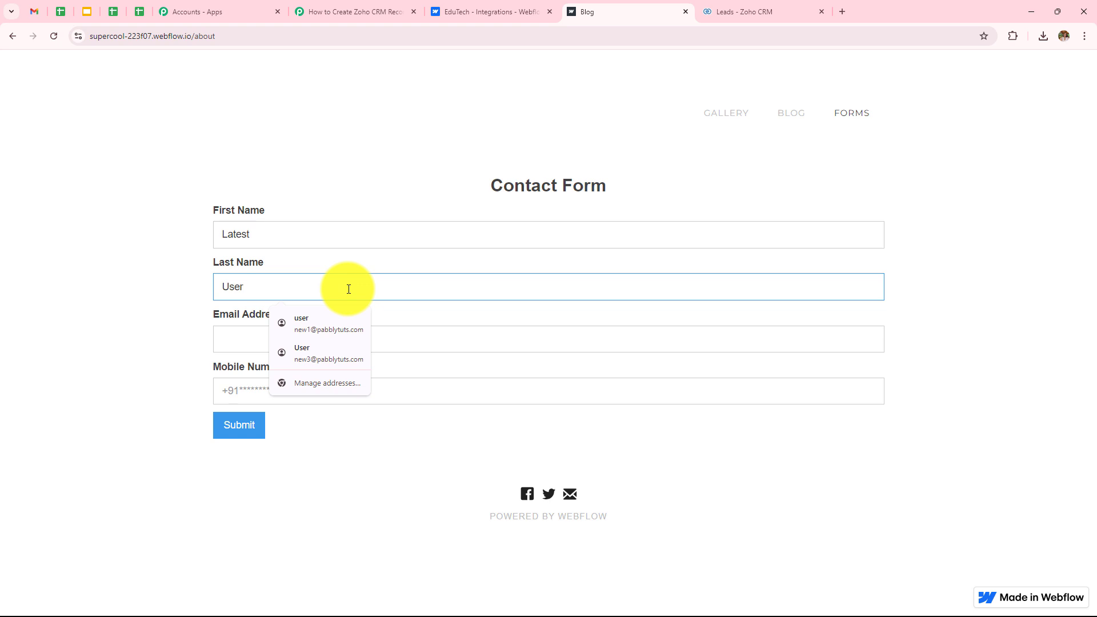
pyautogui.click(257, 340)
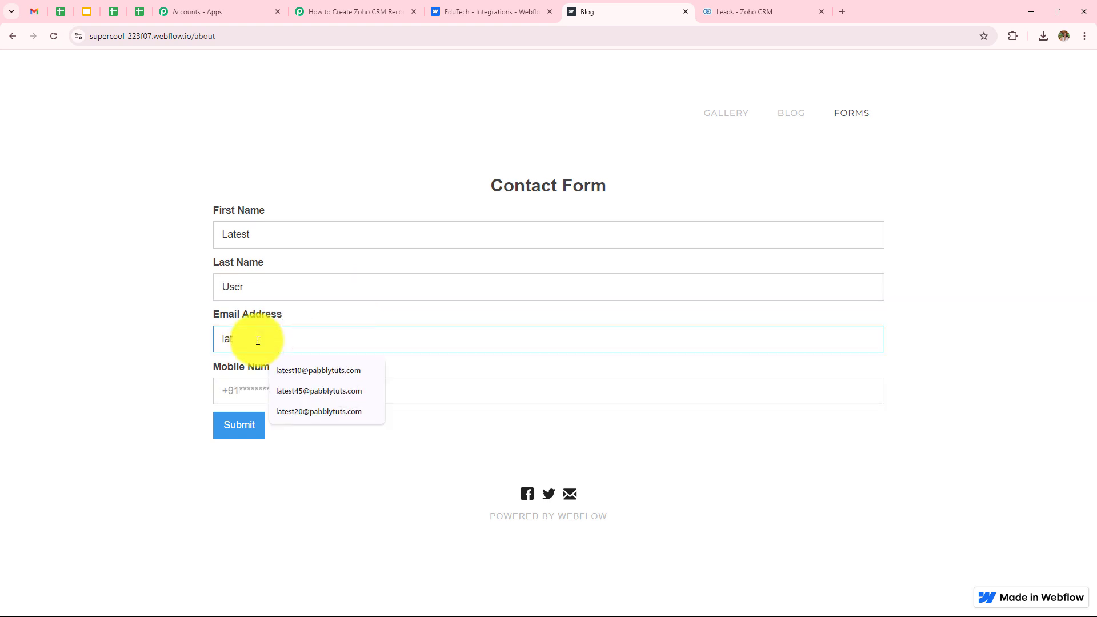
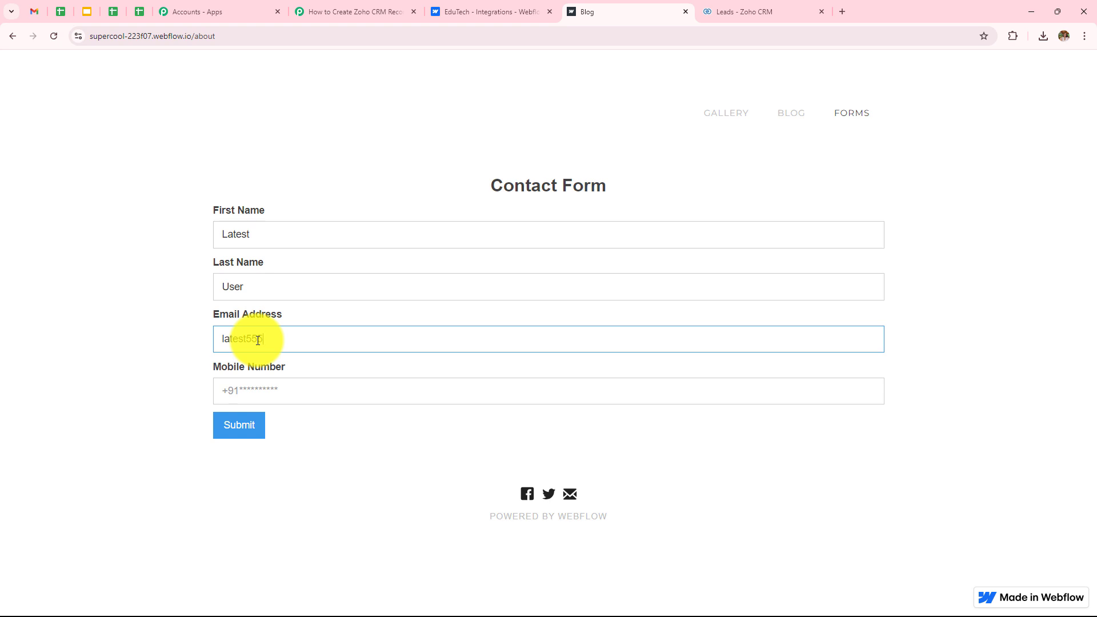
pyautogui.click(264, 392)
pyautogui.write('9')
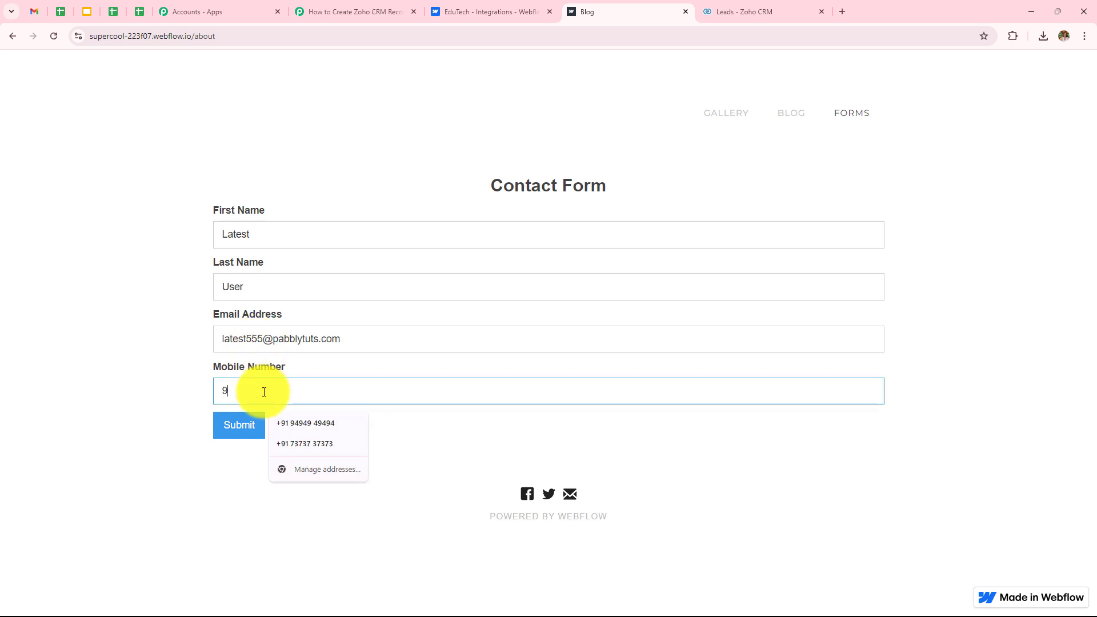
pyautogui.write('898989898')
pyautogui.click(237, 433)
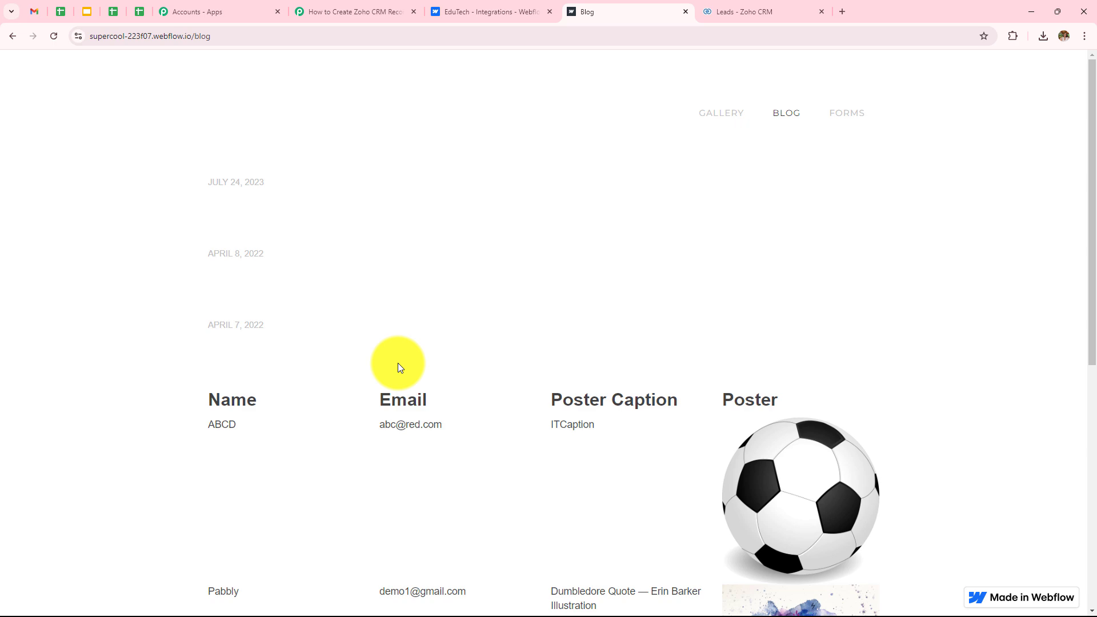
pyautogui.click(701, 12)
# Reload the Leads list, open the Latest User lead, then return to Pabbly.
pyautogui.click(52, 36)
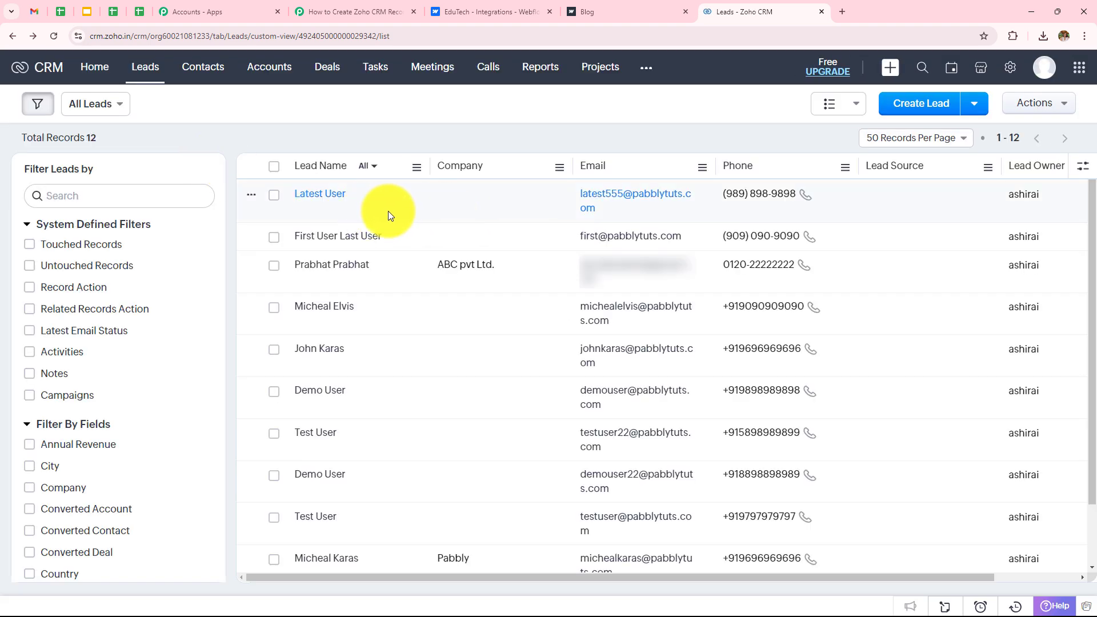
pyautogui.click(313, 199)
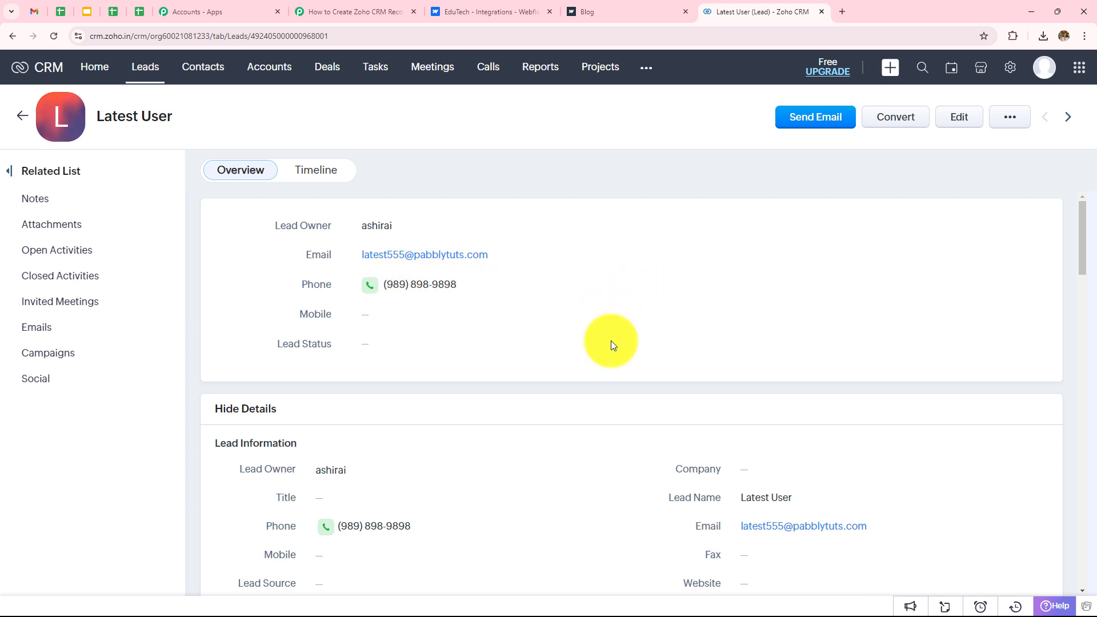
pyautogui.click(359, 21)
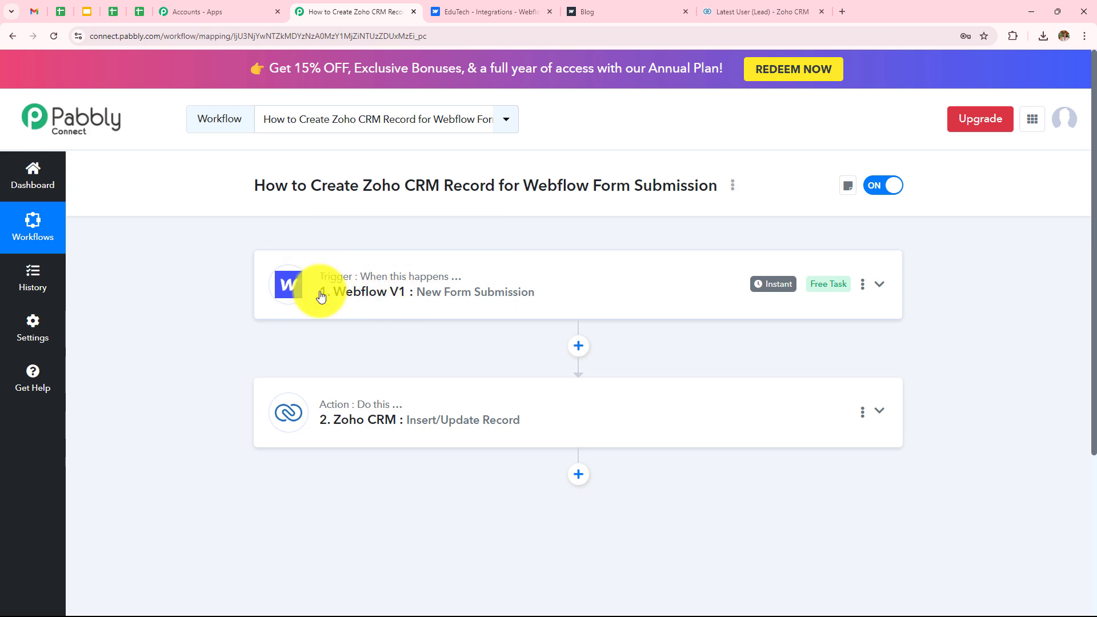
pyautogui.click(417, 287)
pyautogui.scroll(-3, 433, 383)
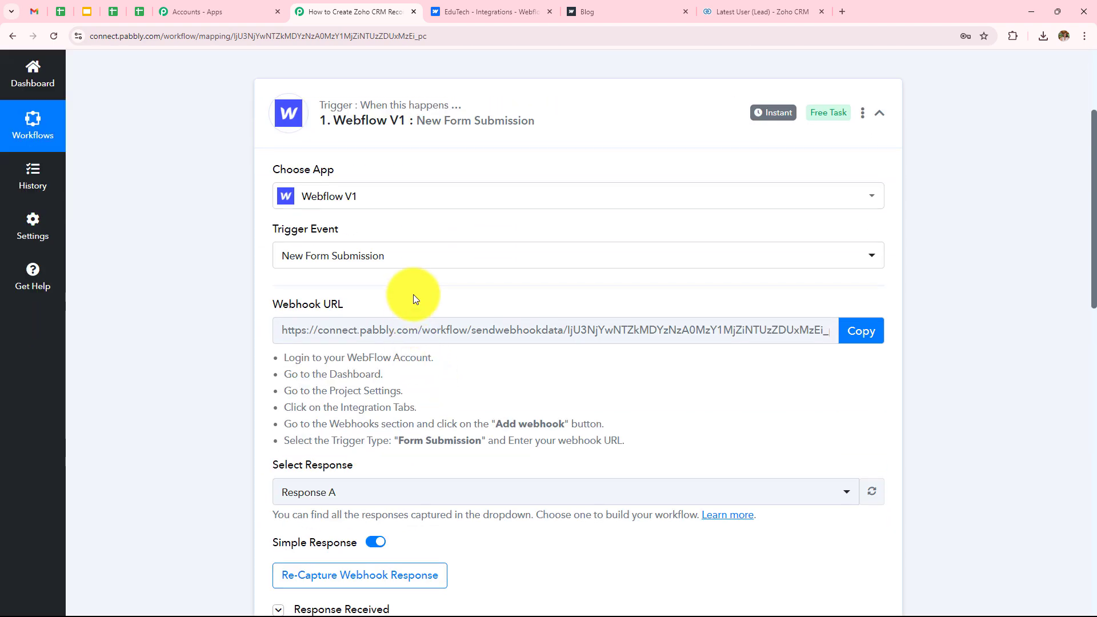
pyautogui.scroll(-5, 546, 327)
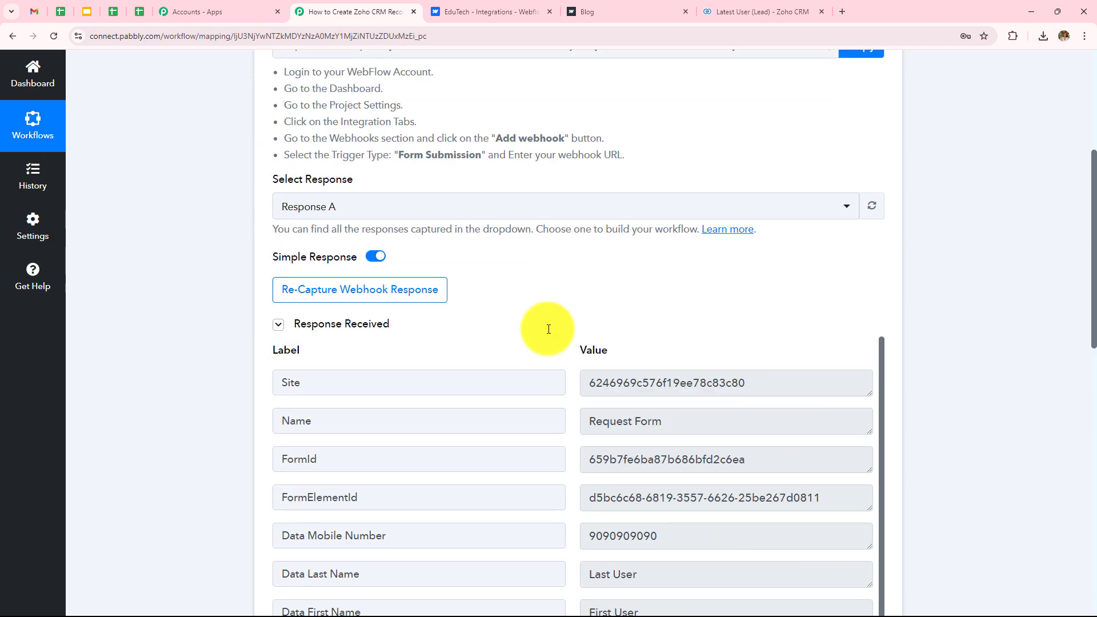
pyautogui.scroll(-1, 548, 329)
pyautogui.scroll(-1, 546, 324)
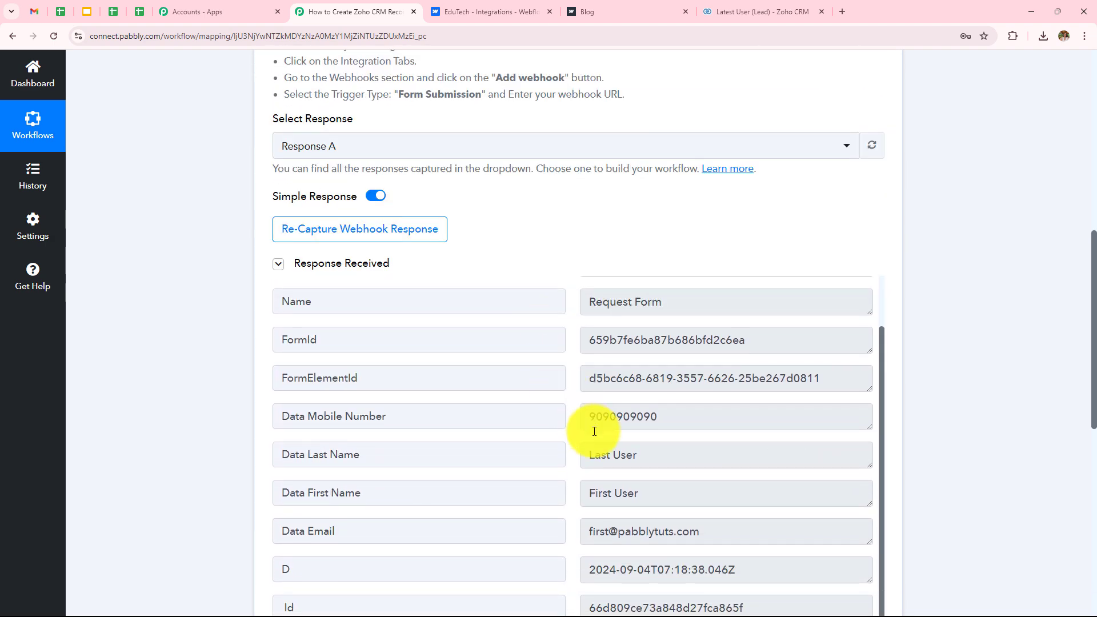
pyautogui.scroll(-5, 588, 417)
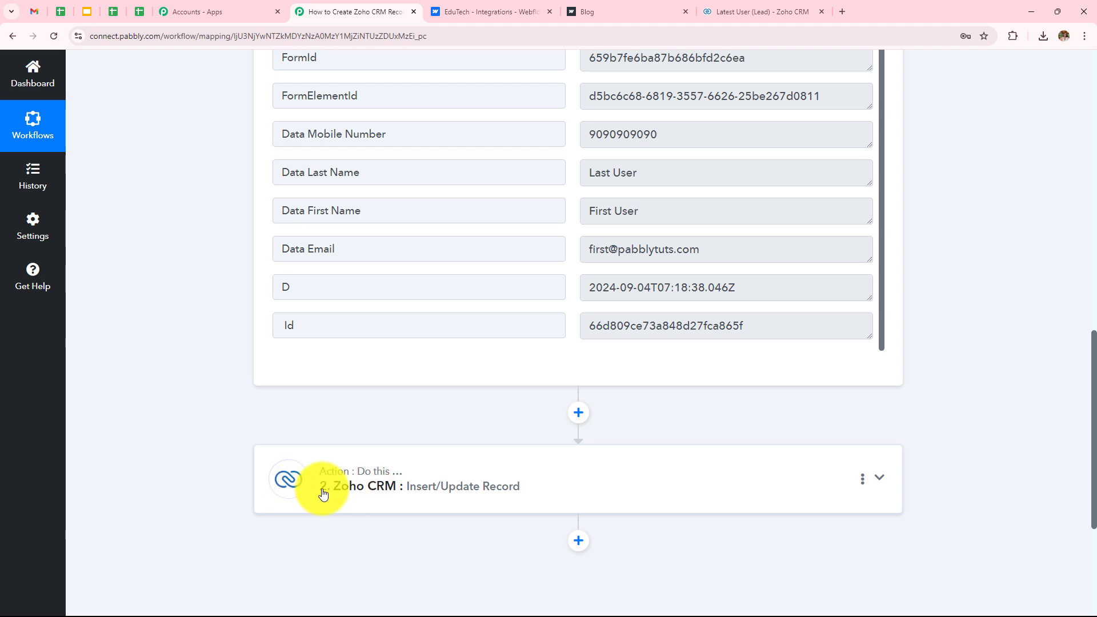
pyautogui.click(401, 491)
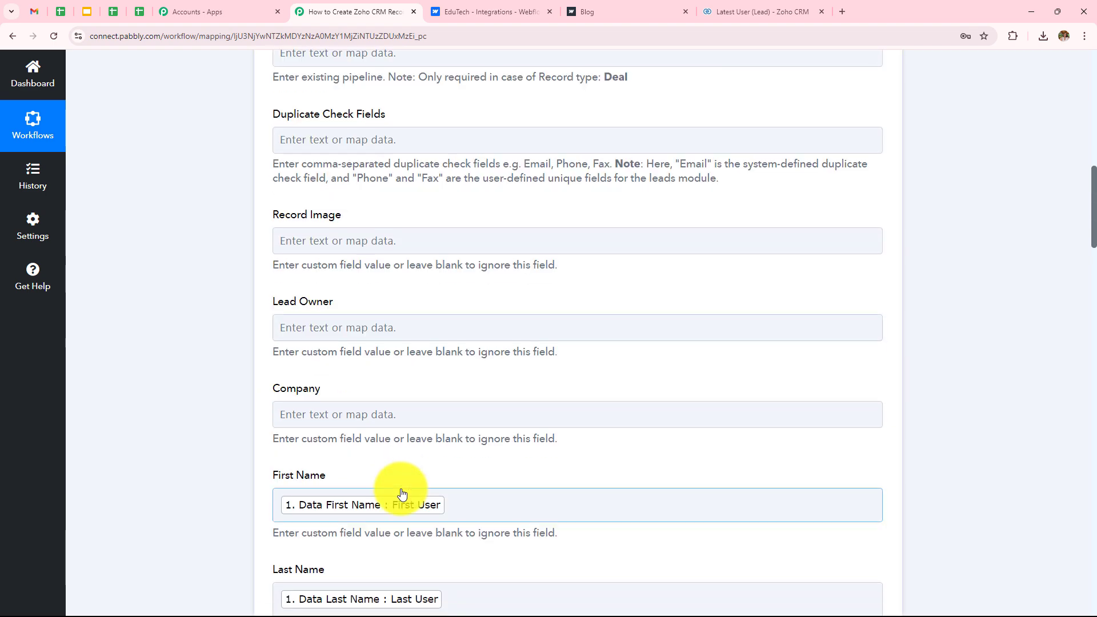
pyautogui.scroll(-2, 402, 493)
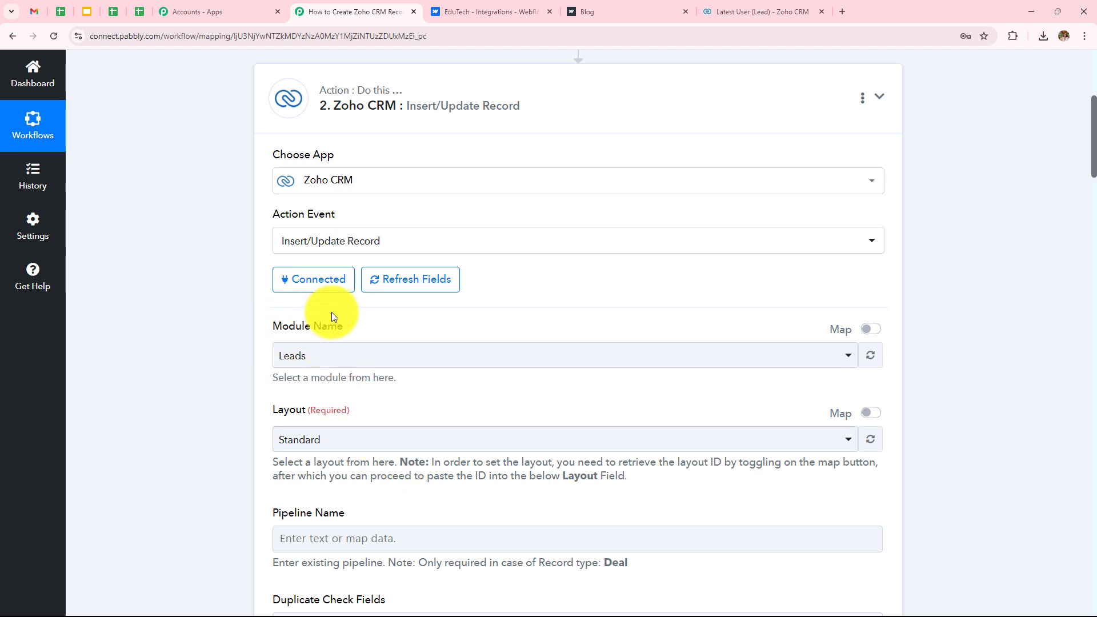
pyautogui.scroll(-2, 334, 312)
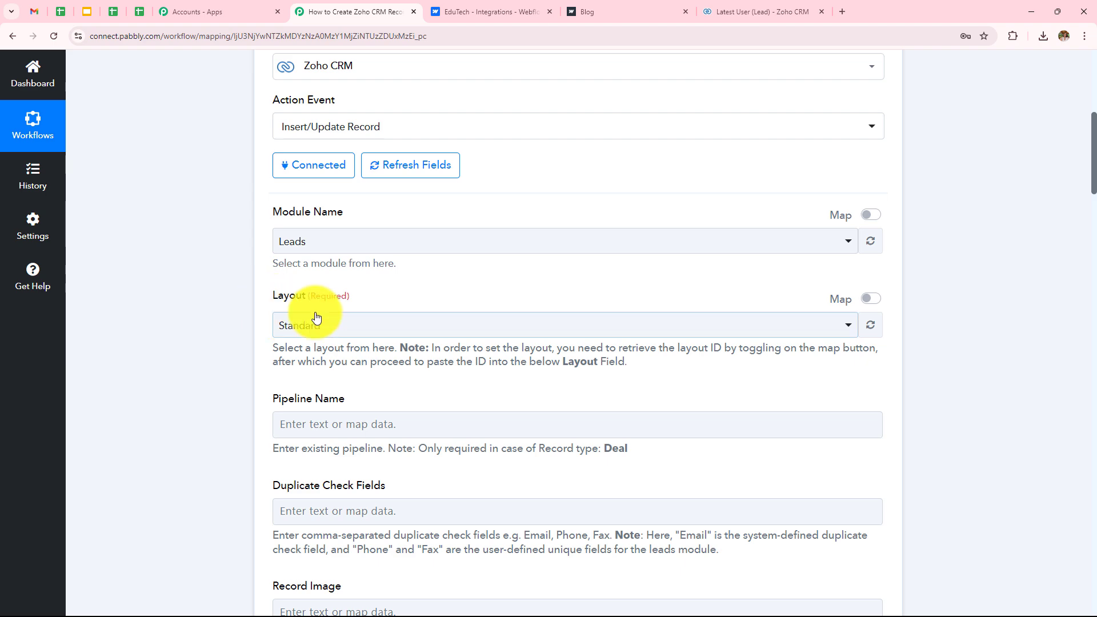
pyautogui.scroll(-11, 472, 318)
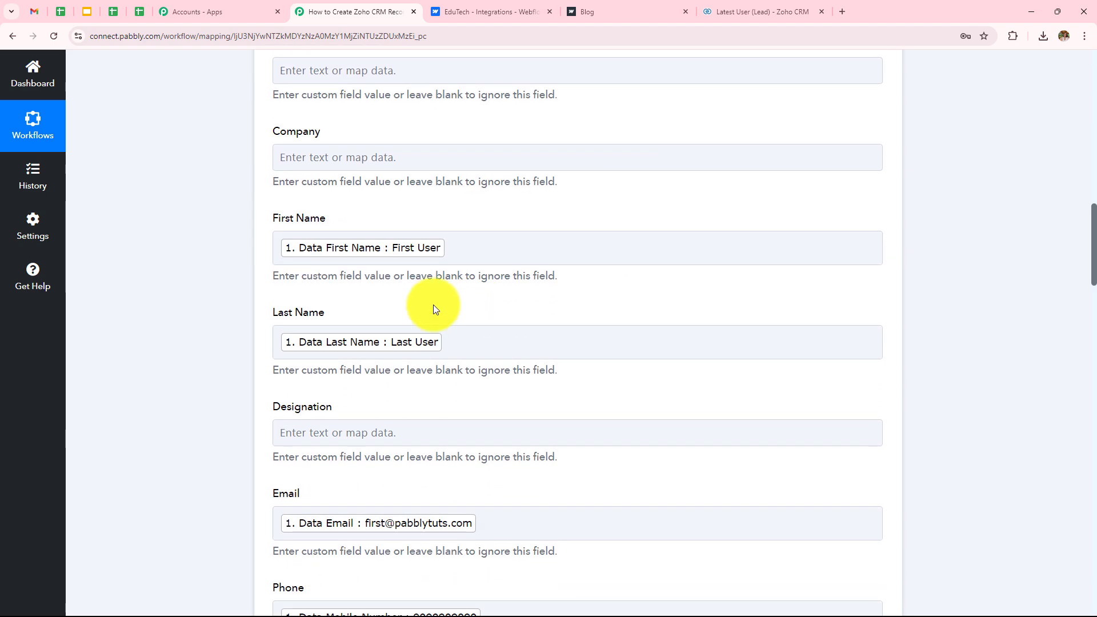
pyautogui.scroll(-8, 356, 454)
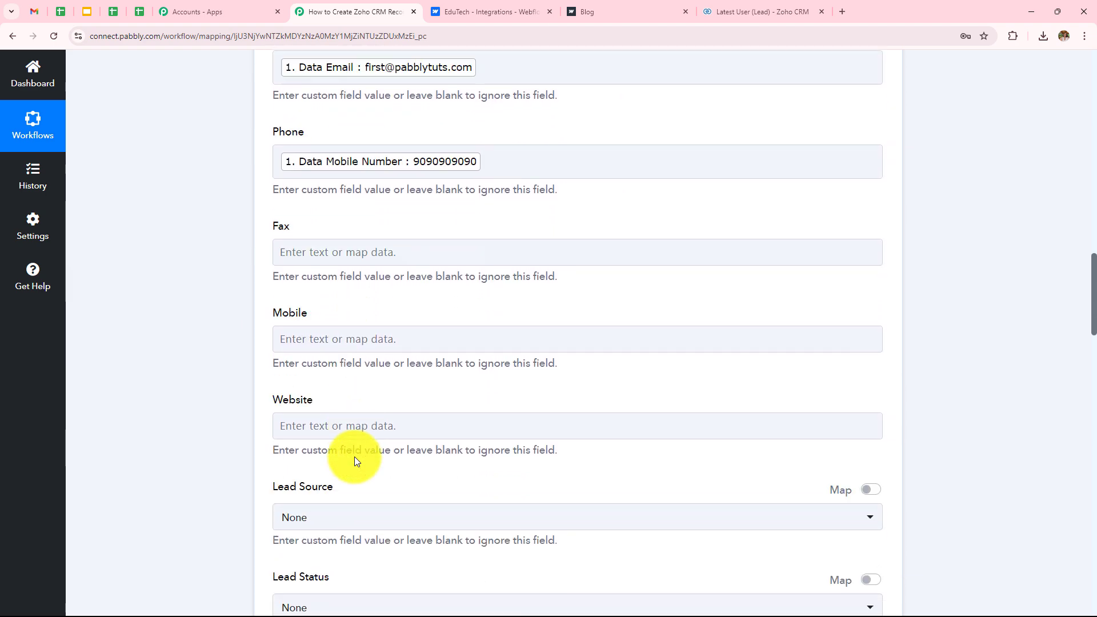
pyautogui.scroll(-20, 355, 457)
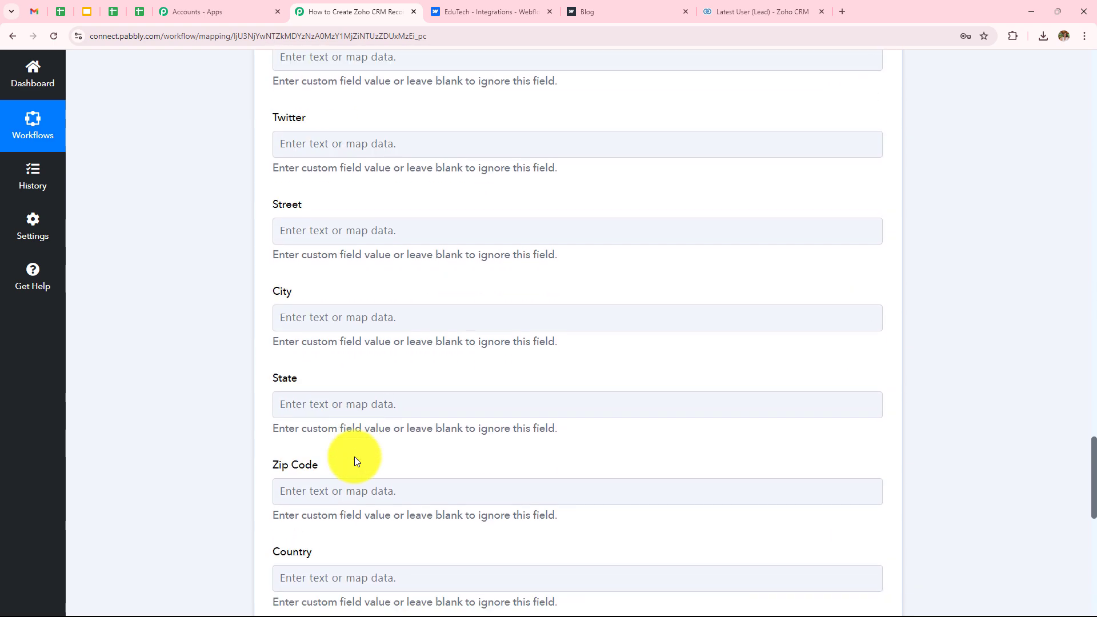
pyautogui.scroll(-10, 354, 457)
pyautogui.click(329, 210)
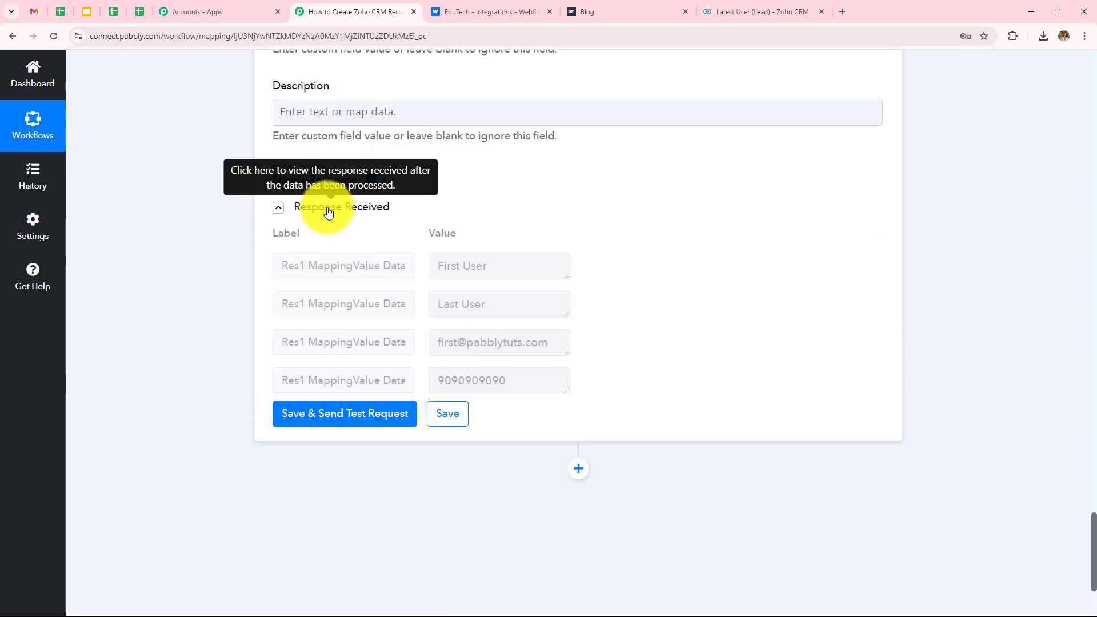
pyautogui.click(727, 10)
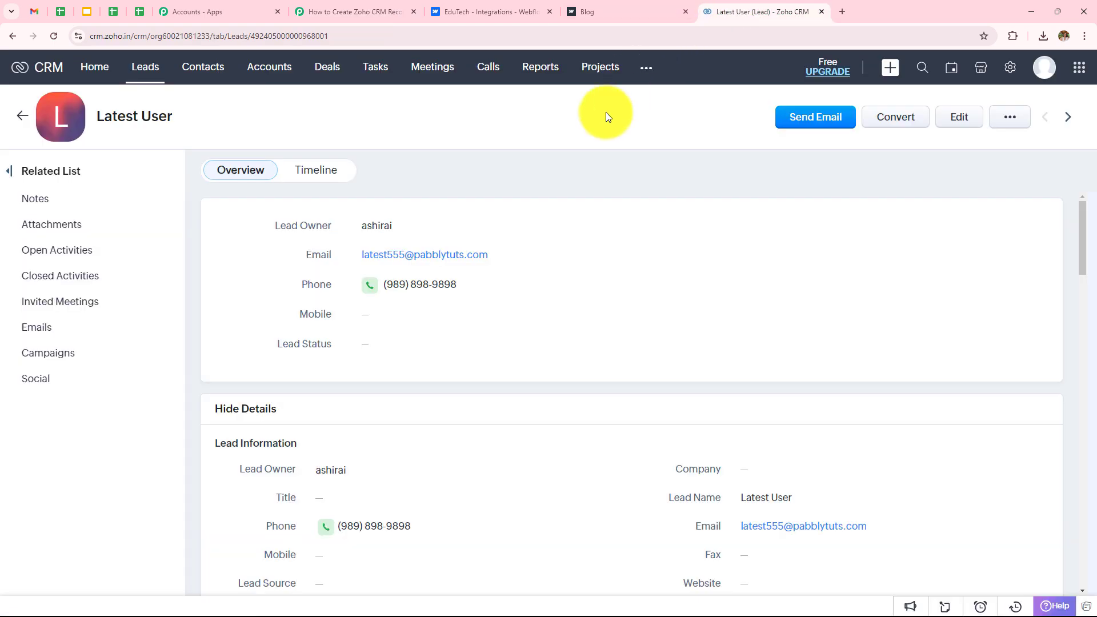
pyautogui.click(13, 36)
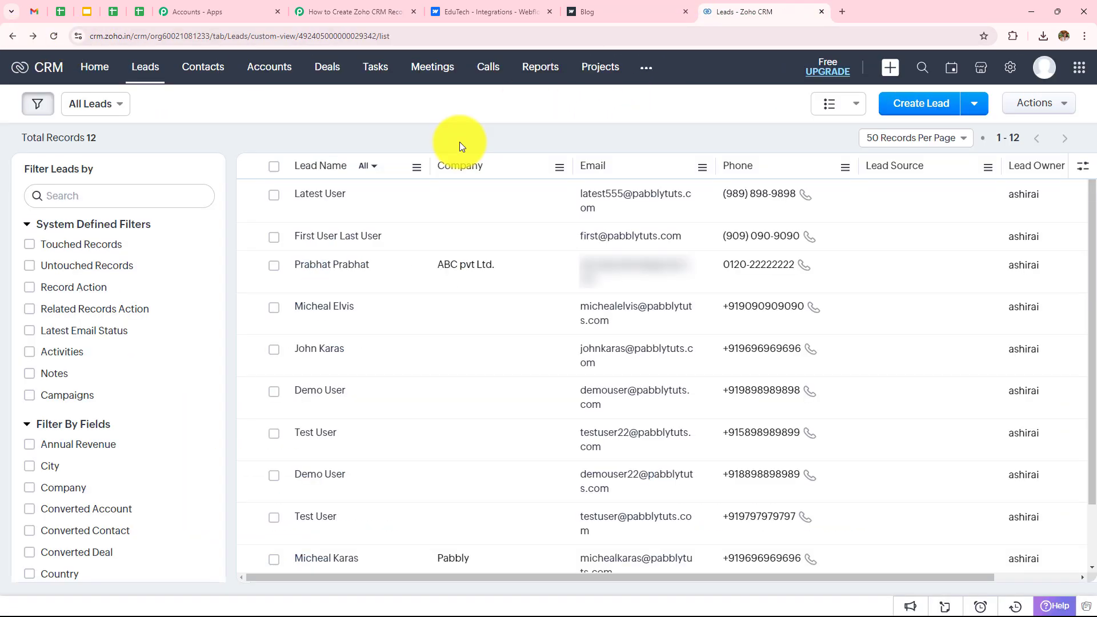
pyautogui.click(352, 12)
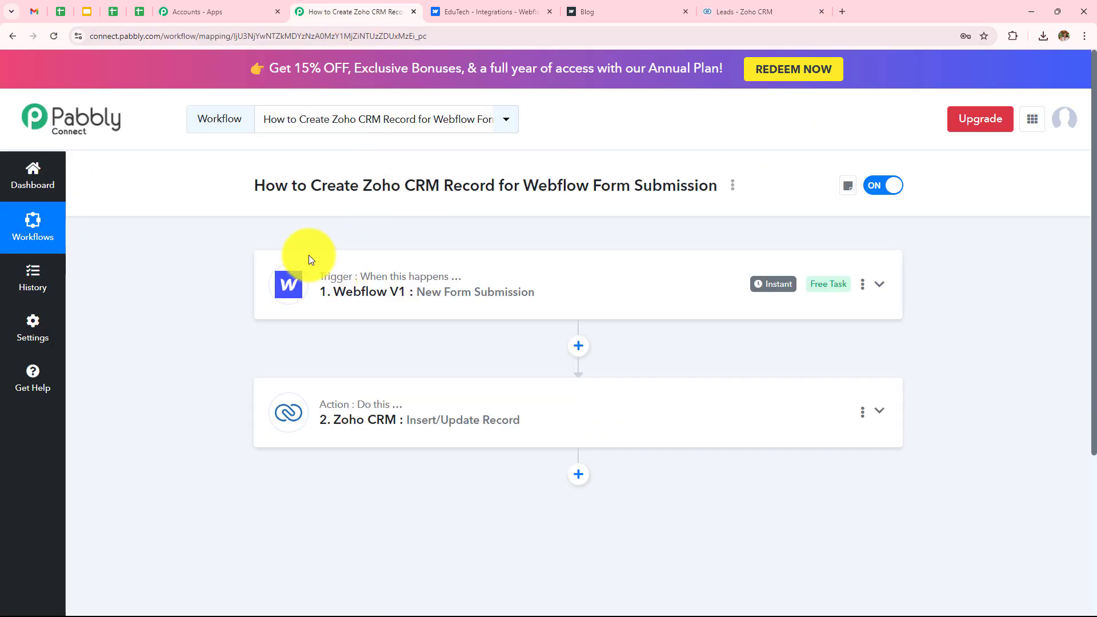